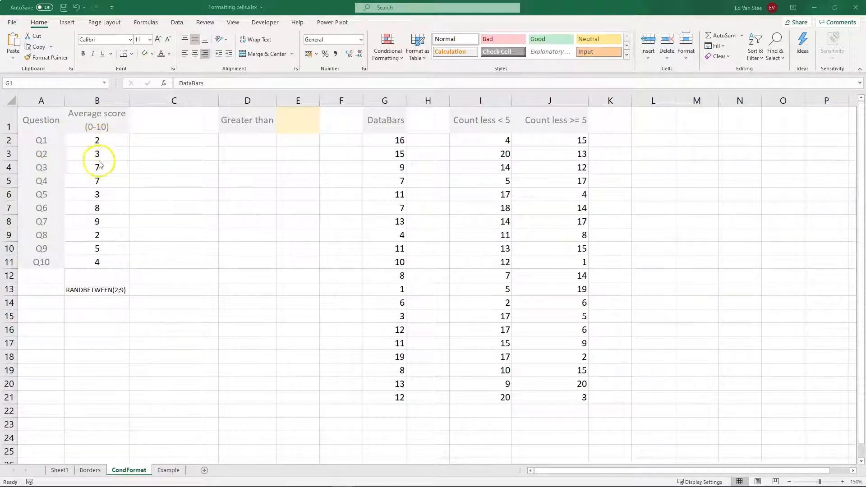
- Enter 1 in C5 and clear it again so the random average scores in B2:B11 recalculate
left_click(85, 140)
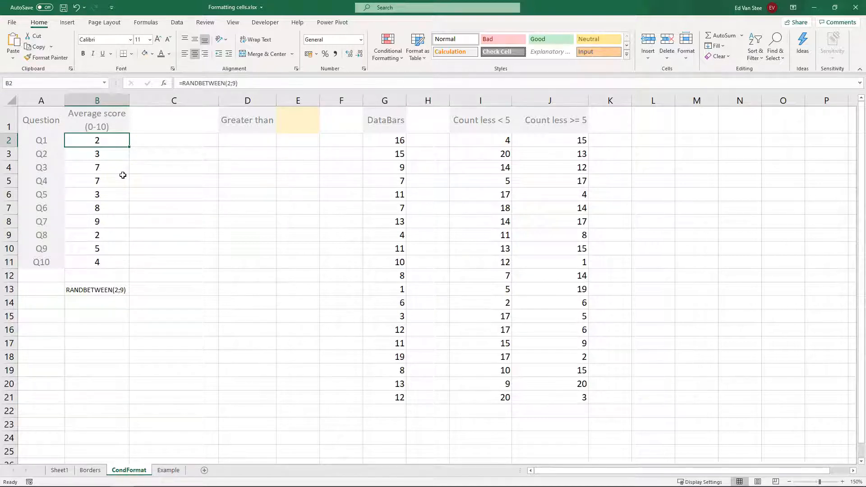
left_click(111, 144)
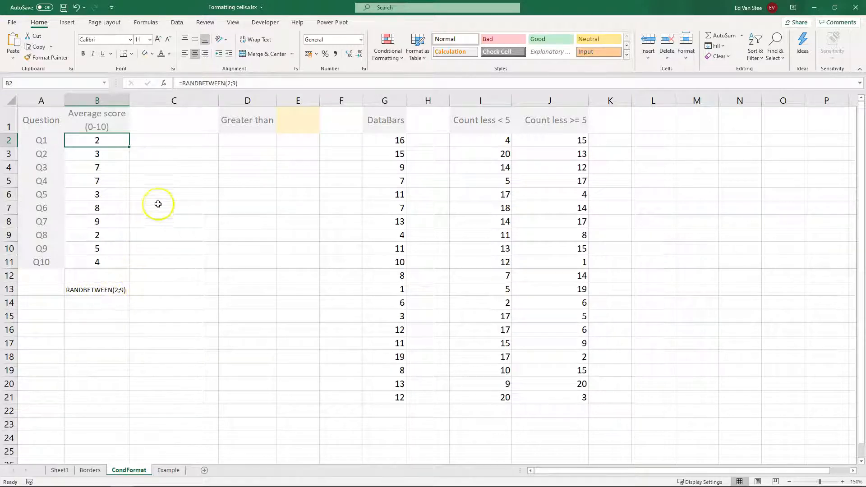
left_click(171, 181)
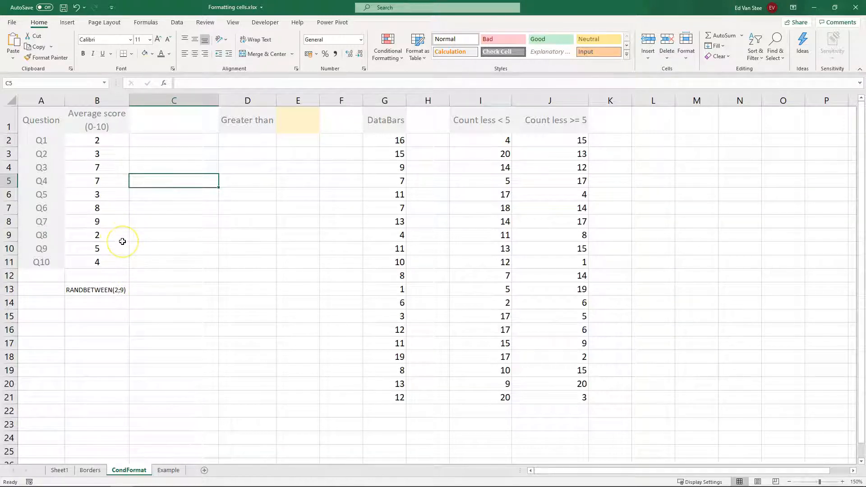
type("1")
key("Return")
left_click(171, 181)
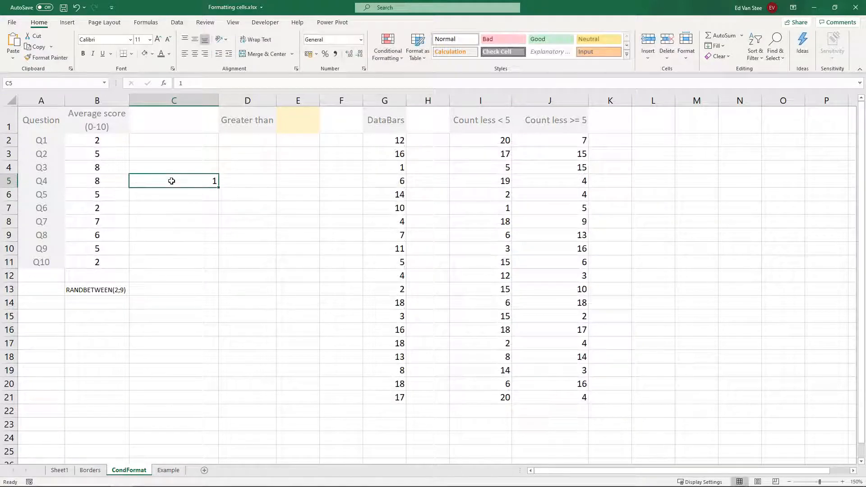
key("BackSpace")
key("Return")
key("Up")
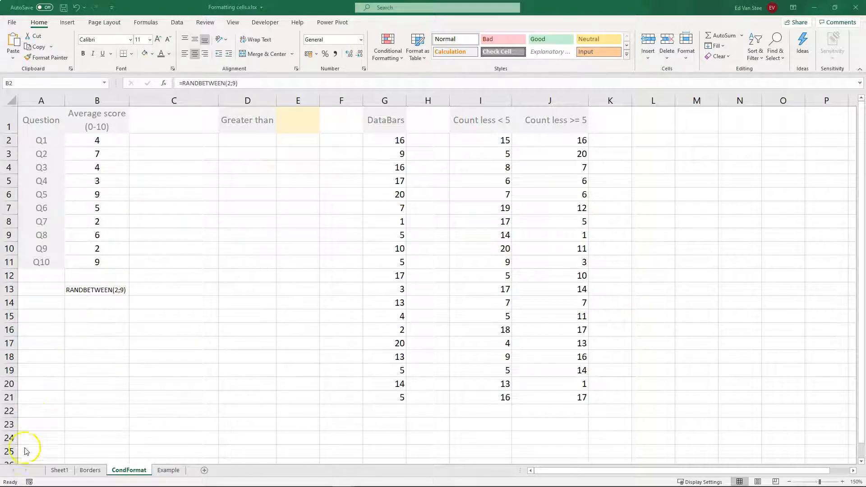
- Add a Greater Than highlight rule to the scores in B2:B11 for values above 5
left_click_drag(97, 140, 88, 263)
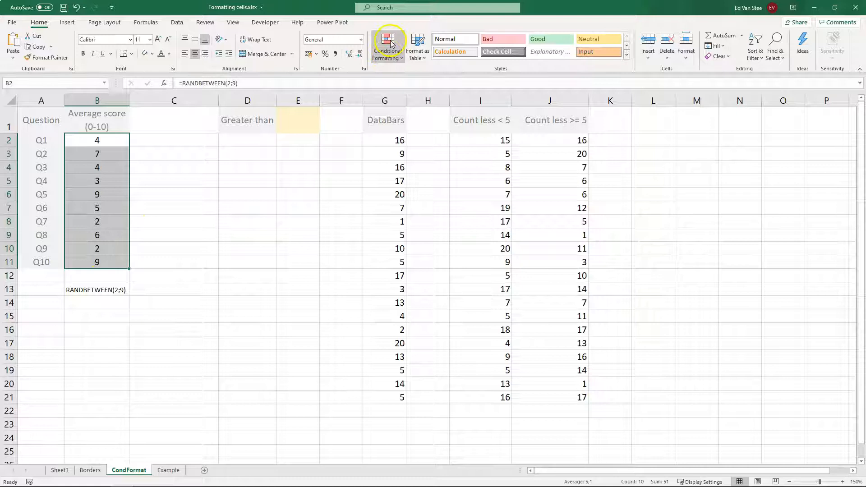
left_click(387, 56)
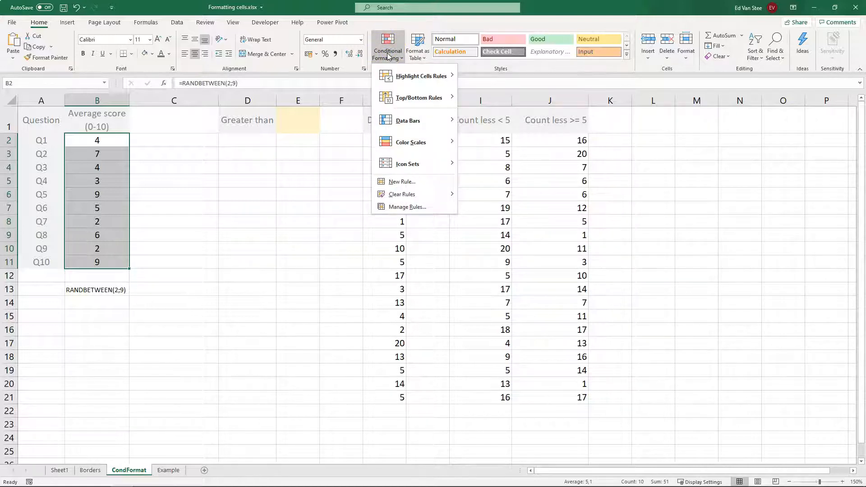
left_click(404, 77)
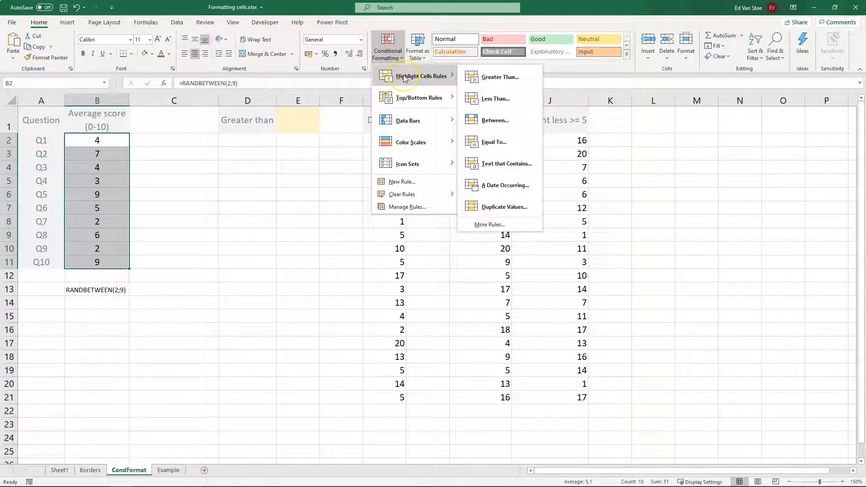
left_click(398, 76)
left_click(500, 77)
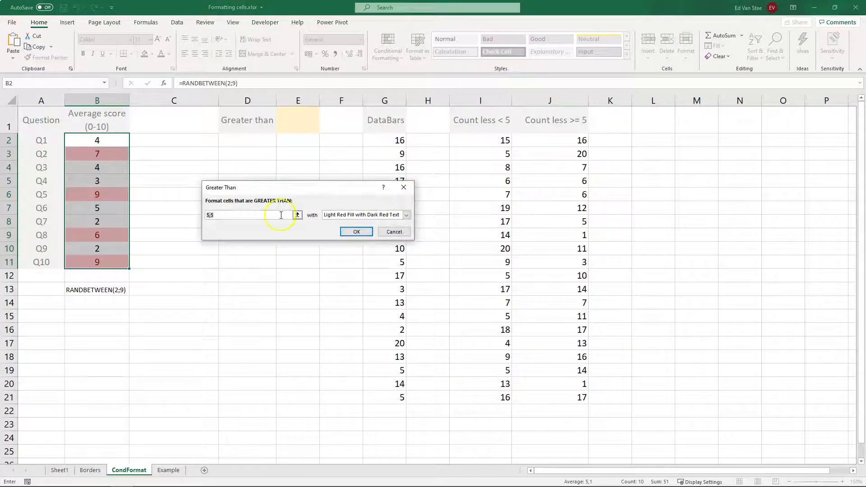
left_click(218, 216)
type("5")
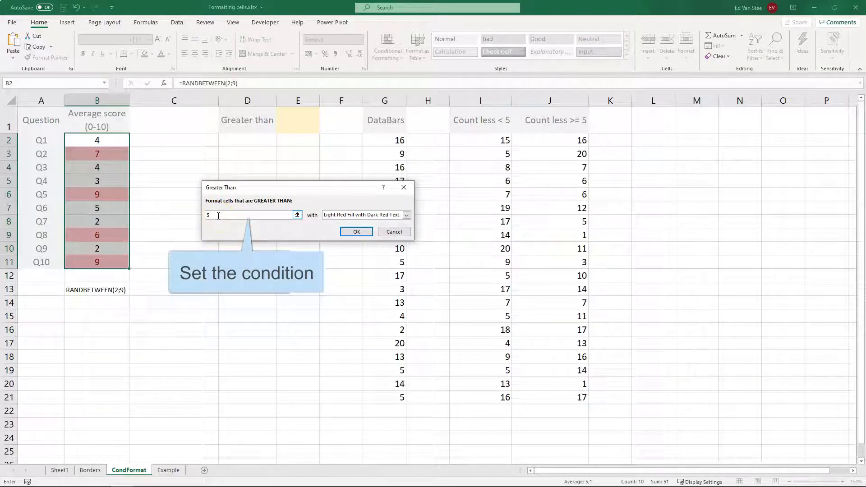
- Choose Green Fill with Dark Green Text as the rule's highlight format
left_click(280, 217)
left_click(407, 215)
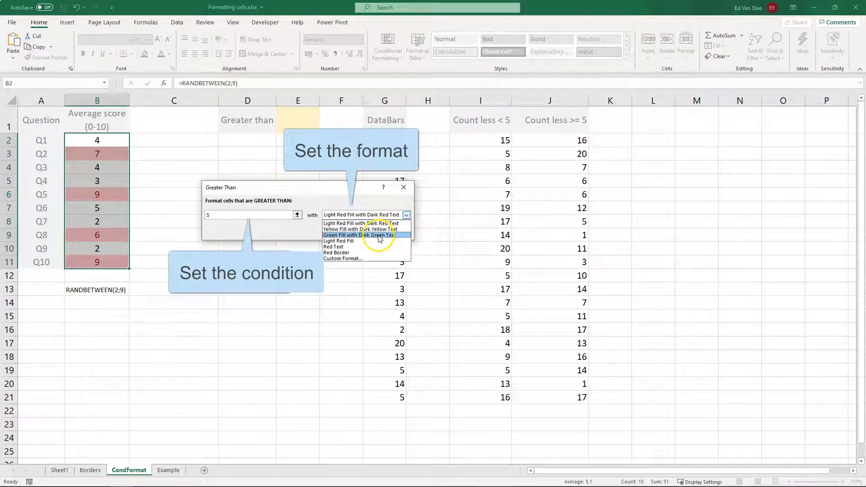
left_click(364, 235)
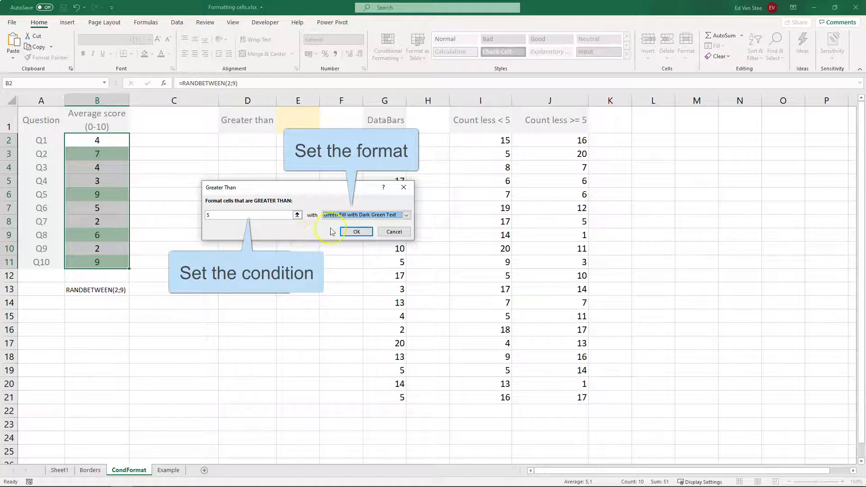
- Switch the rule to a custom format with a light green background fill and confirm it
left_click(406, 215)
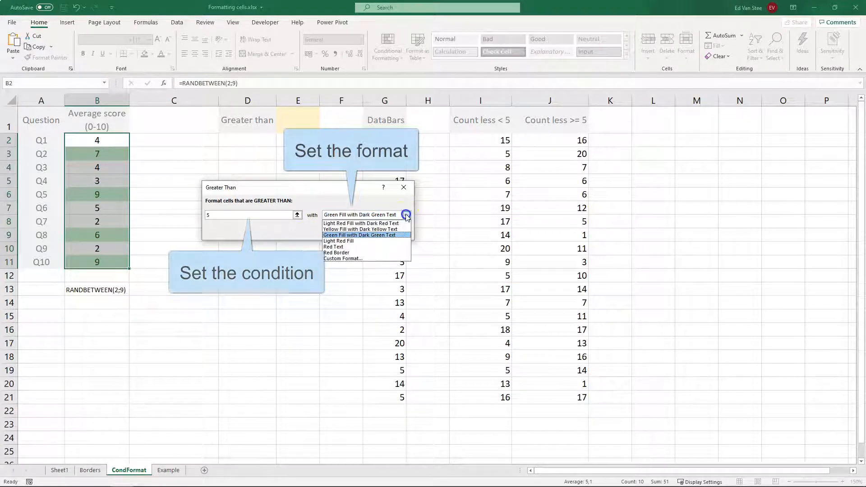
left_click(351, 259)
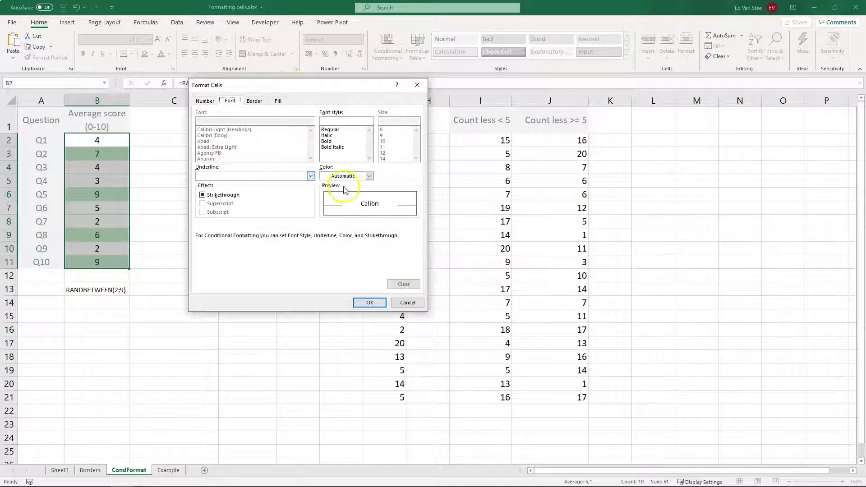
left_click(369, 176)
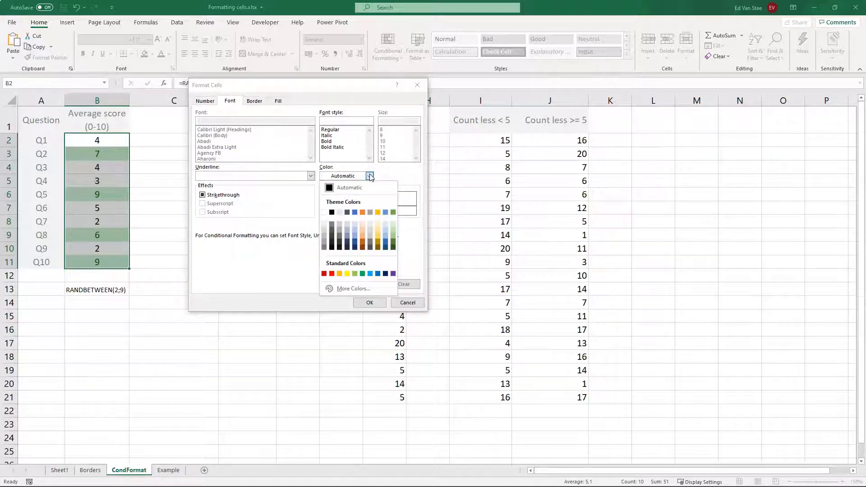
left_click(369, 176)
left_click(278, 100)
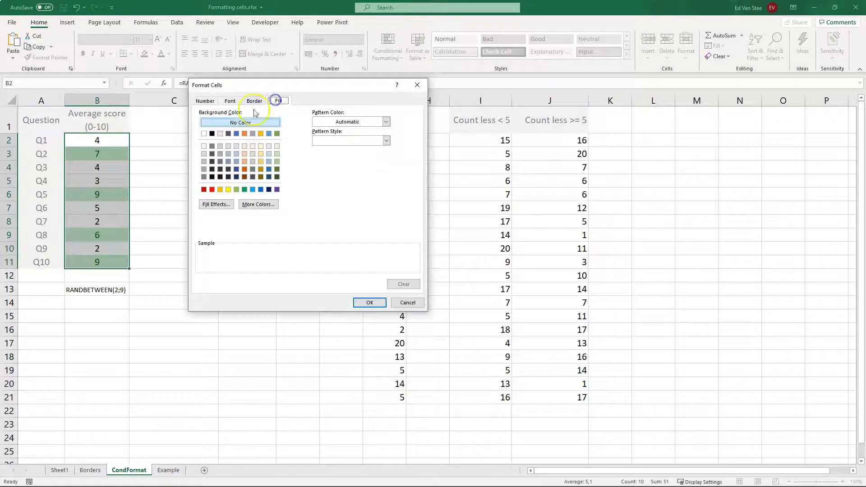
left_click(277, 146)
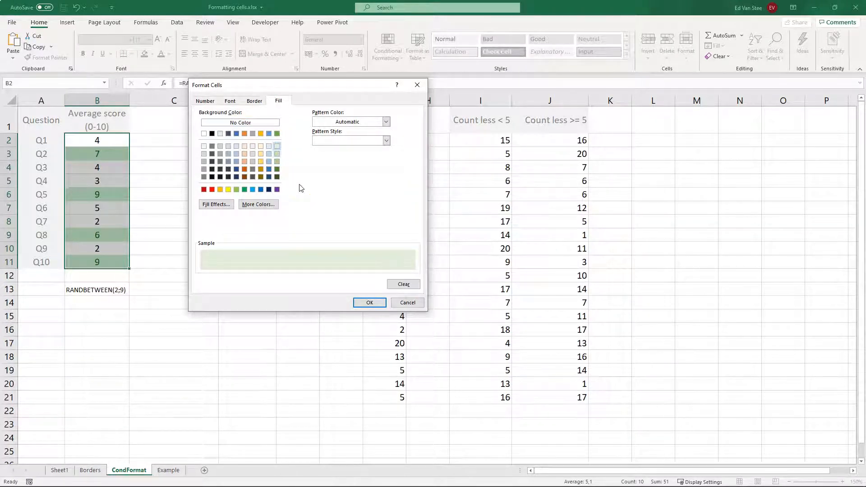
left_click(368, 302)
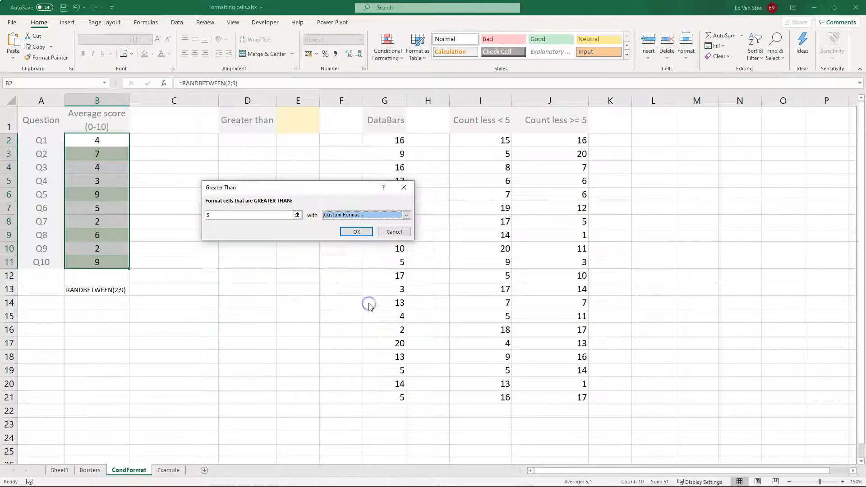
left_click(354, 232)
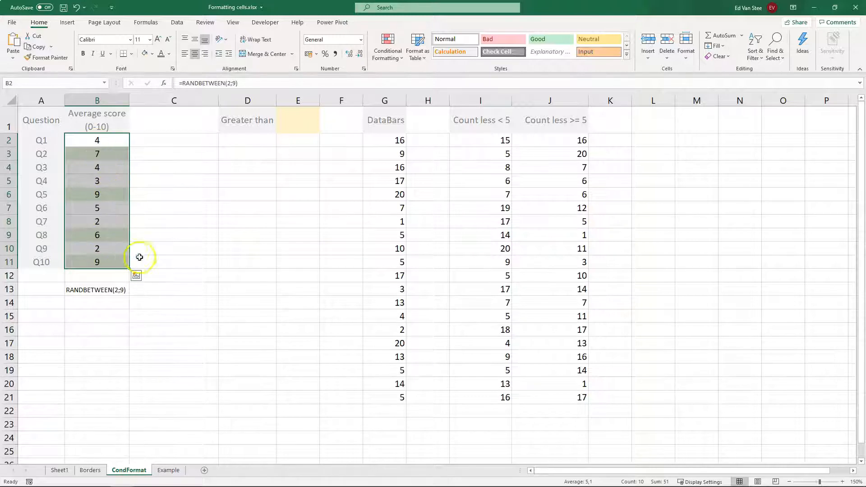
- Enter 1 in D5 and delete it again to recalculate the scores and refresh the highlighting
left_click(151, 247)
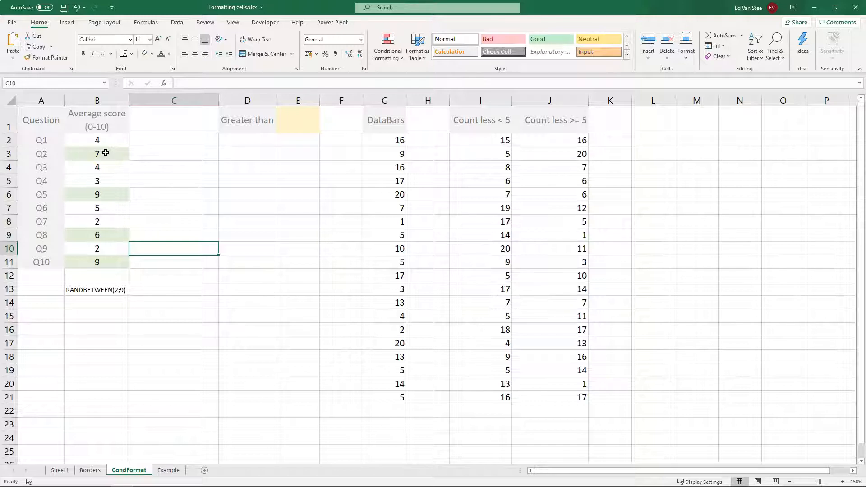
left_click(230, 181)
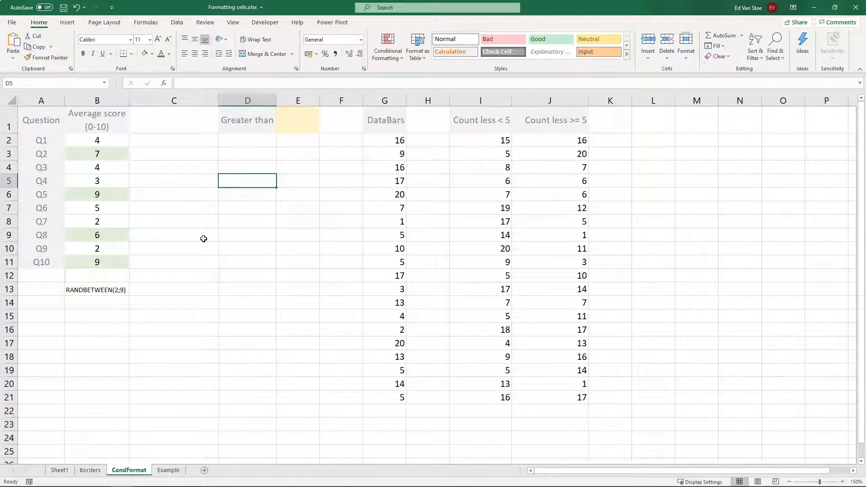
type("1")
key("Return")
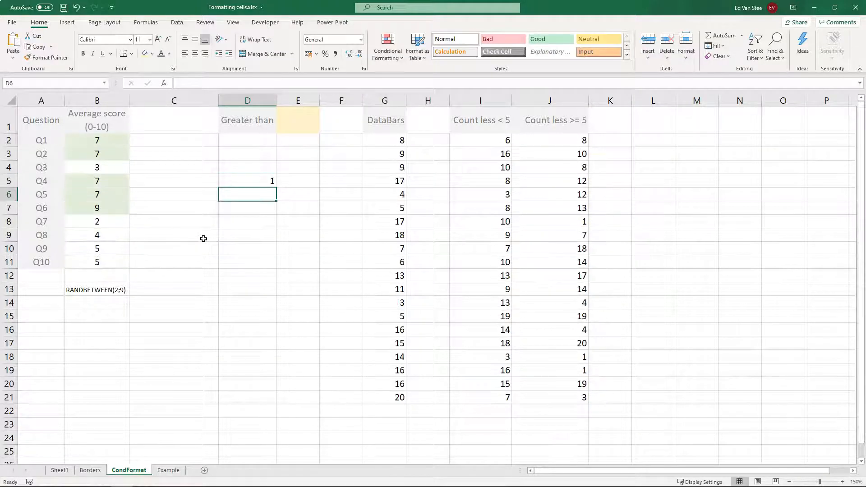
key("Up")
key("BackSpace")
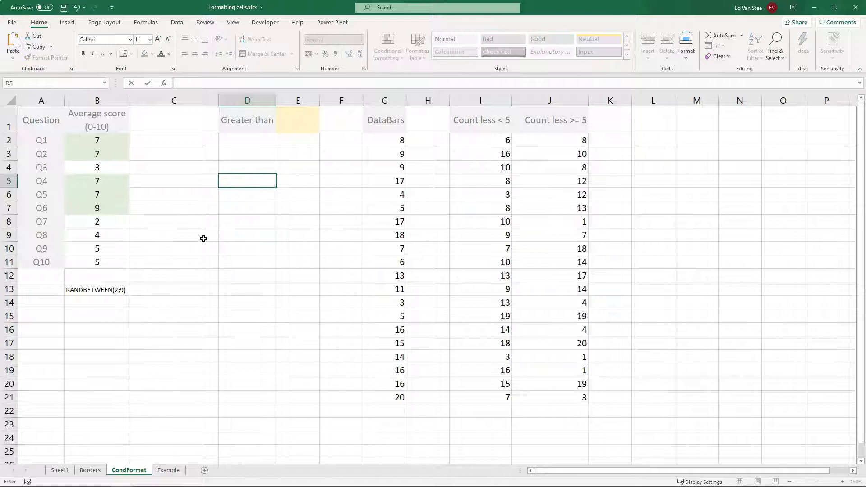
key("Return")
key("Up")
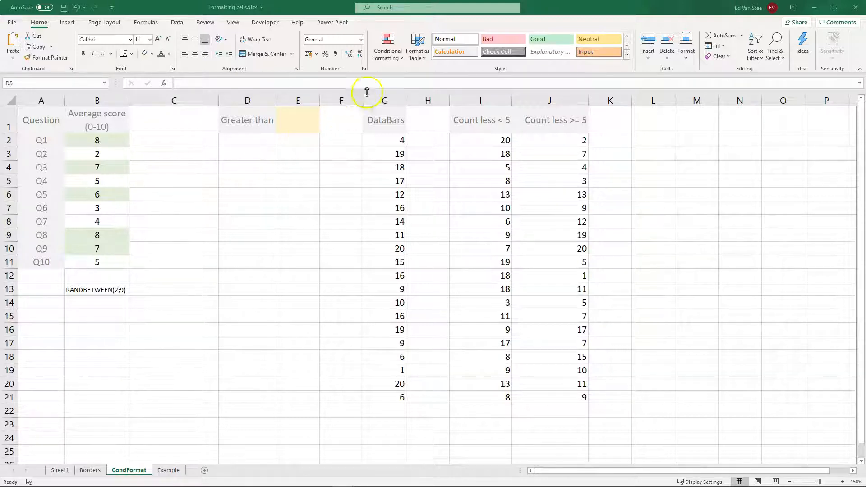
- Open the Conditional Formatting Rules Manager and show the rules for This Worksheet, then close it
left_click(390, 45)
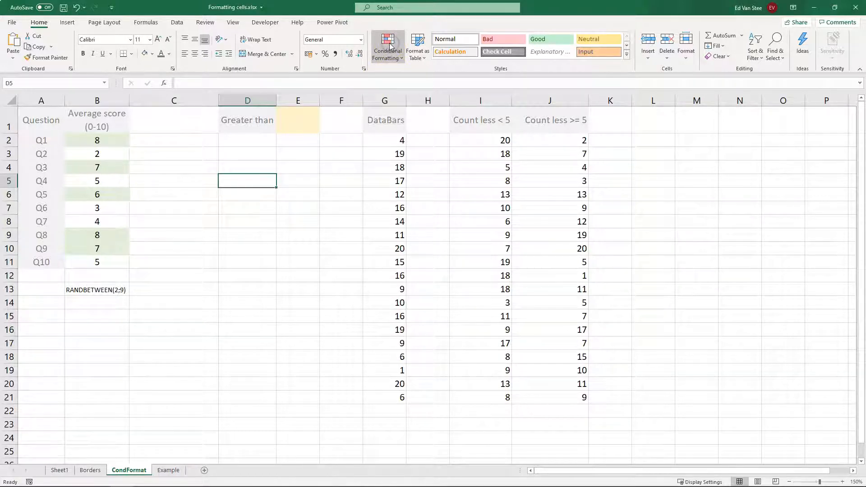
left_click(391, 45)
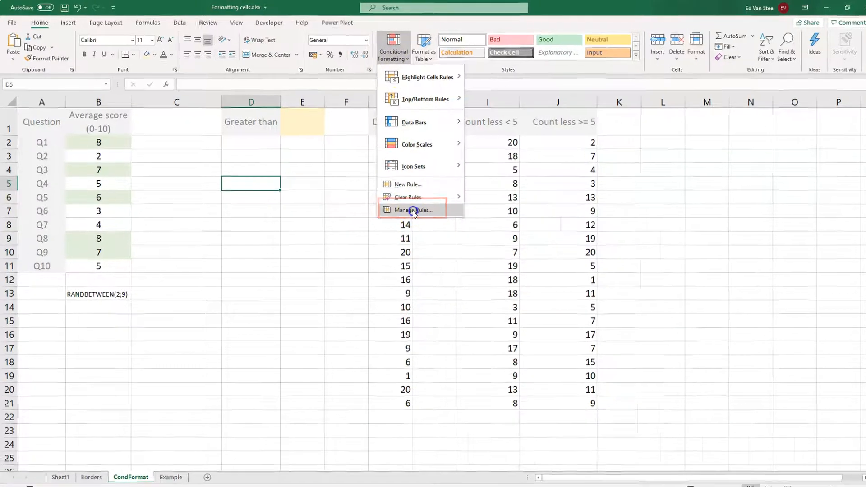
left_click(408, 209)
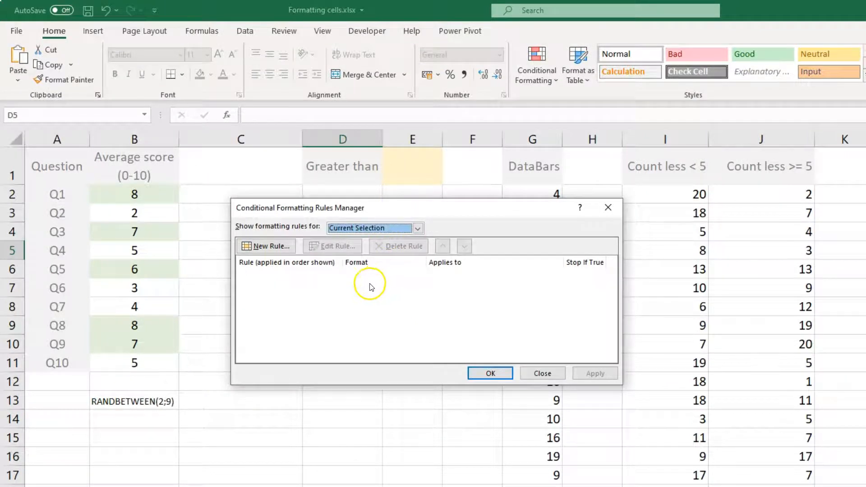
left_click_drag(389, 209, 374, 289)
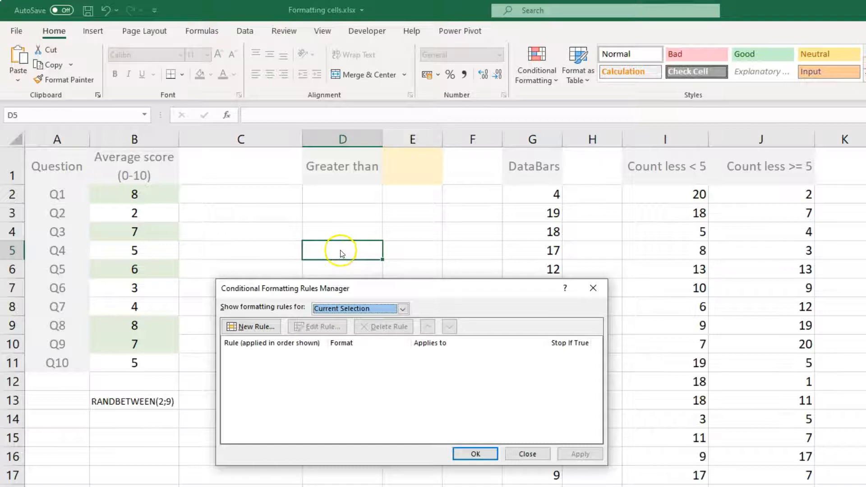
left_click(404, 310)
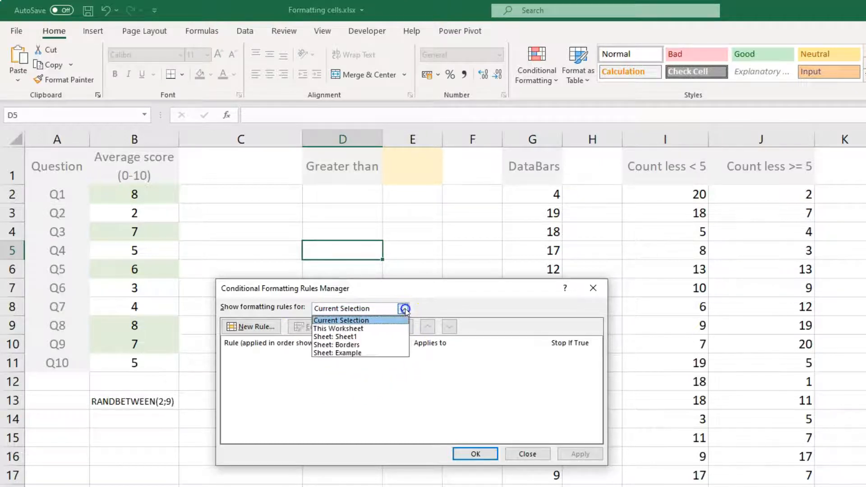
left_click(385, 333)
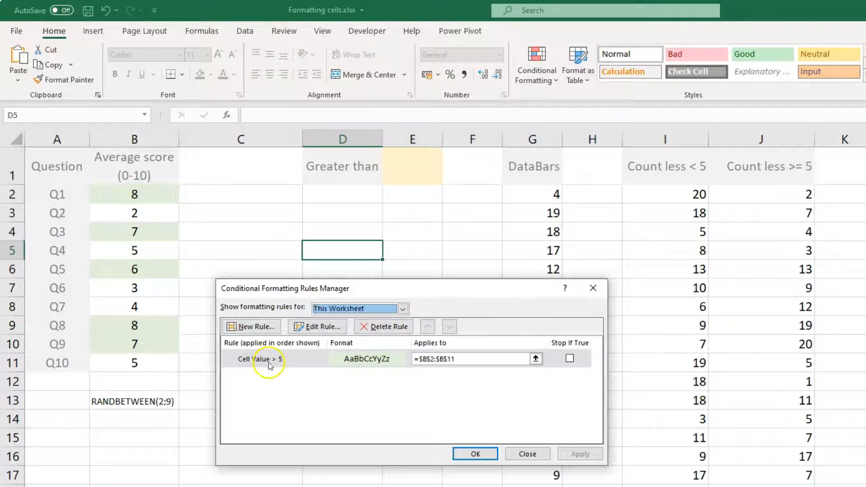
left_click(527, 454)
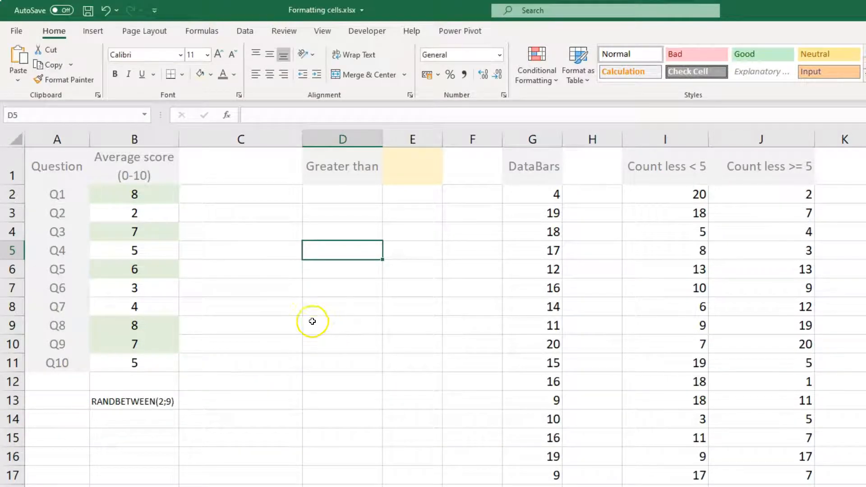
- Delete the existing Cell Value > 5 rule in the Conditional Formatting Rules Manager and confirm
left_click(148, 321)
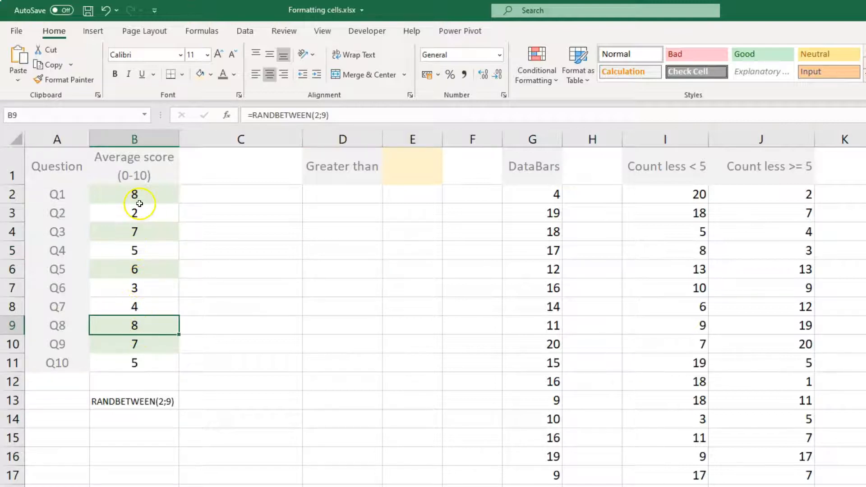
left_click(536, 77)
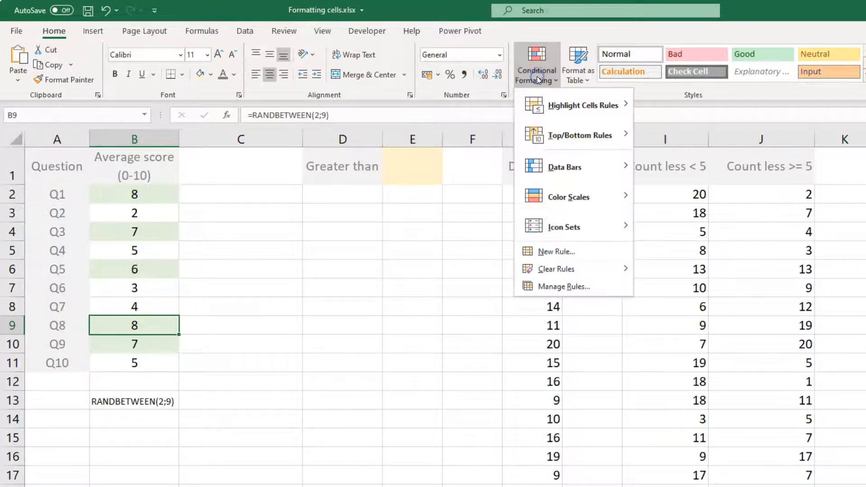
left_click(565, 287)
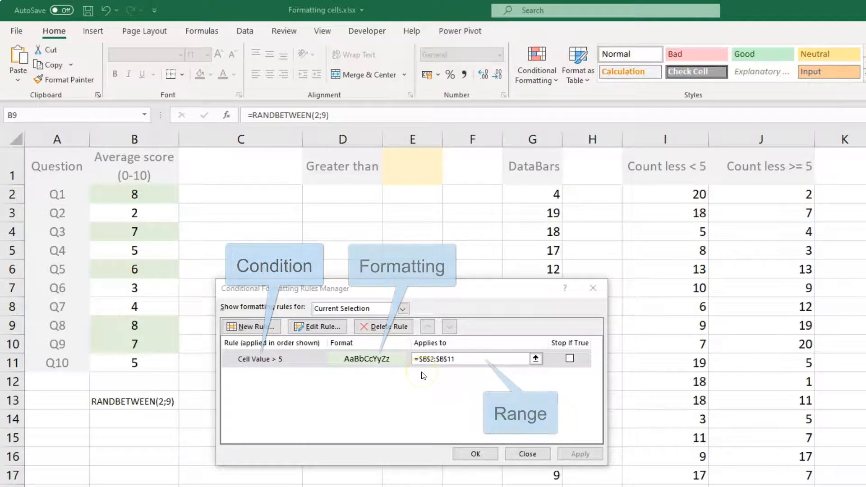
left_click(274, 358)
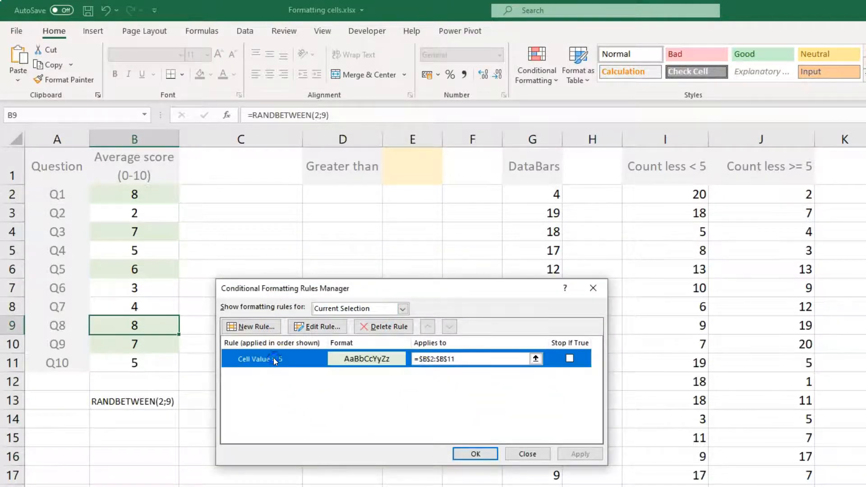
left_click(381, 327)
left_click(475, 454)
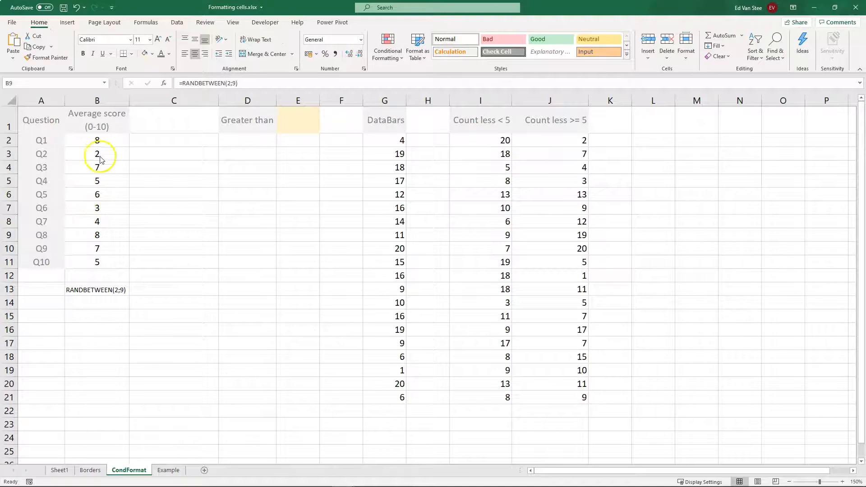
- Apply a Greater Than 5 rule to B2:B11 with a custom light green background fill
left_click_drag(99, 142, 94, 263)
left_click(377, 54)
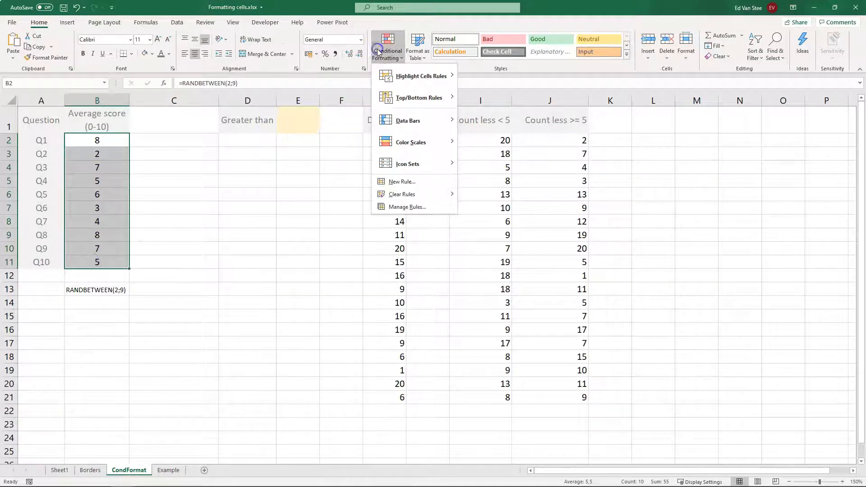
mouse_move(422, 76)
left_click(491, 76)
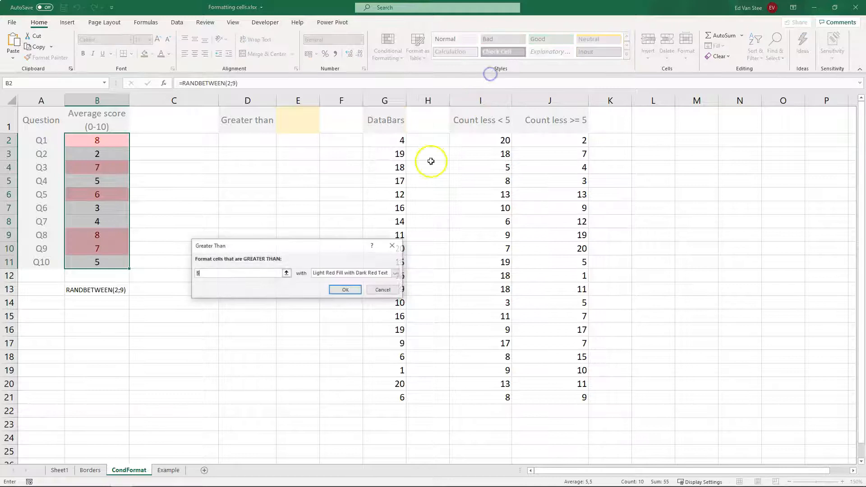
left_click(354, 277)
left_click(344, 315)
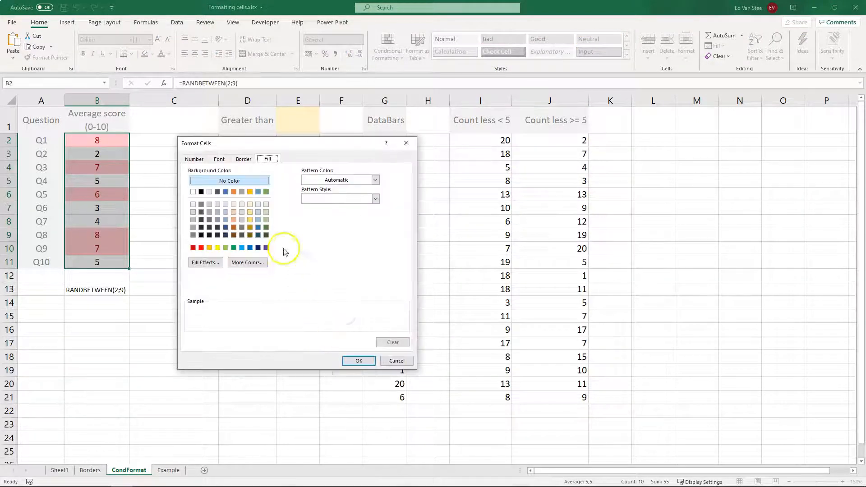
left_click(266, 204)
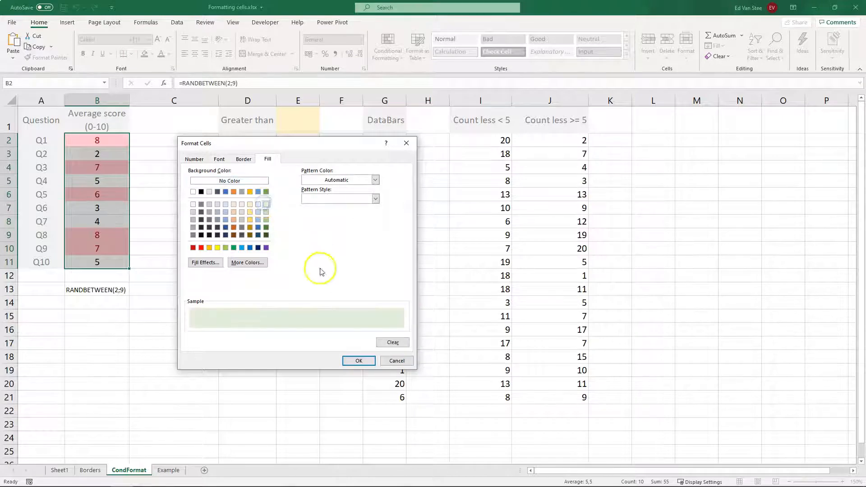
left_click(359, 360)
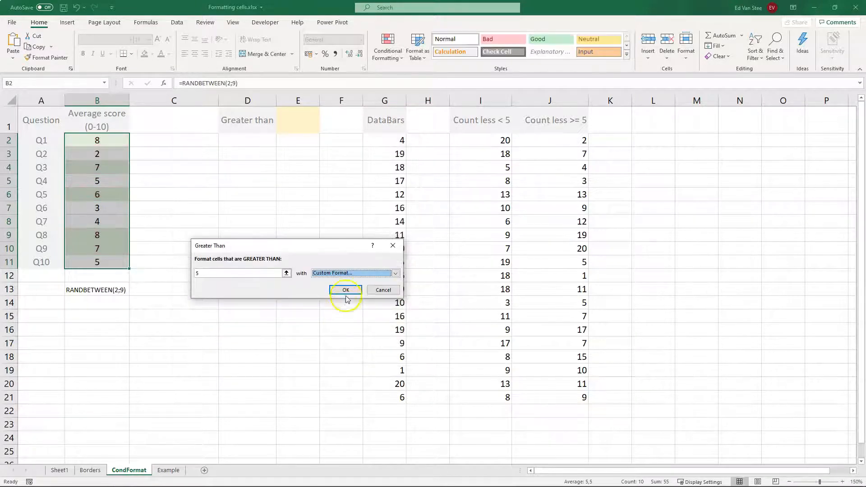
left_click(346, 297)
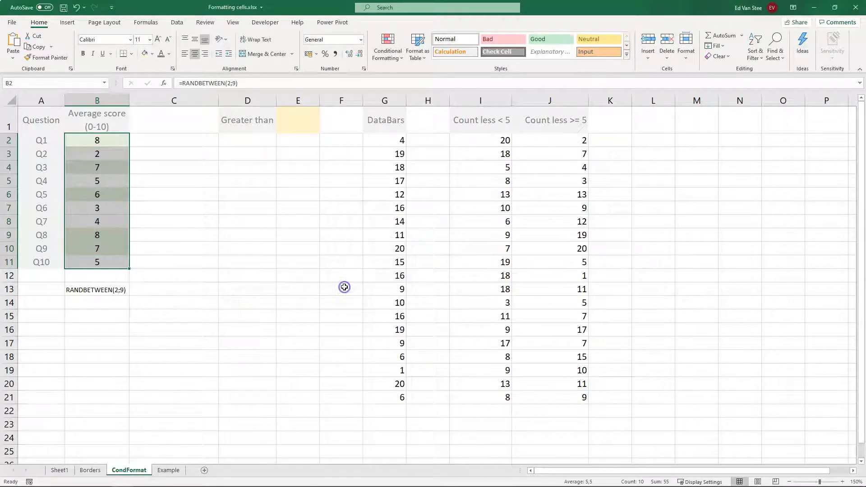
- Review the conditional formatting rules listed for This Worksheet in the Rules Manager, then close it
left_click(96, 235)
left_click(387, 50)
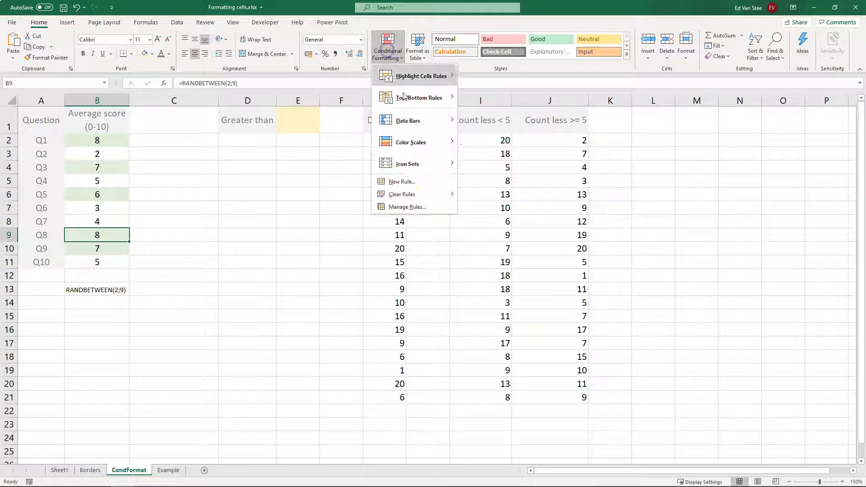
left_click(421, 206)
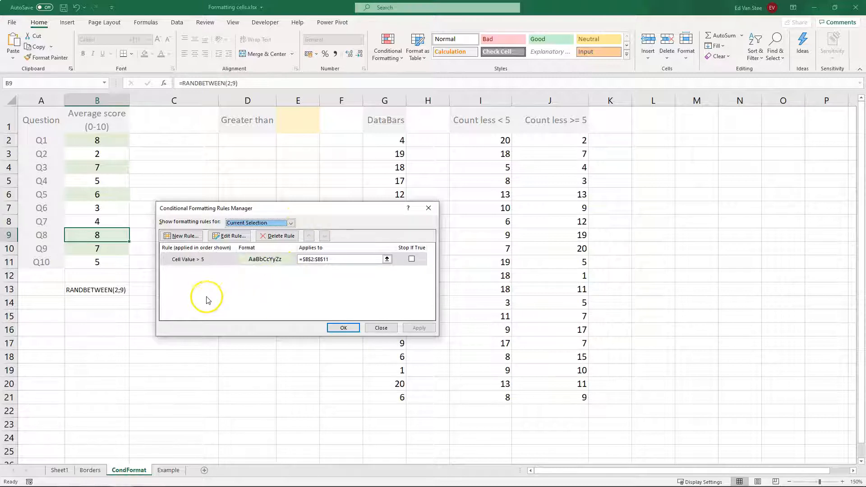
left_click(248, 223)
left_click(249, 224)
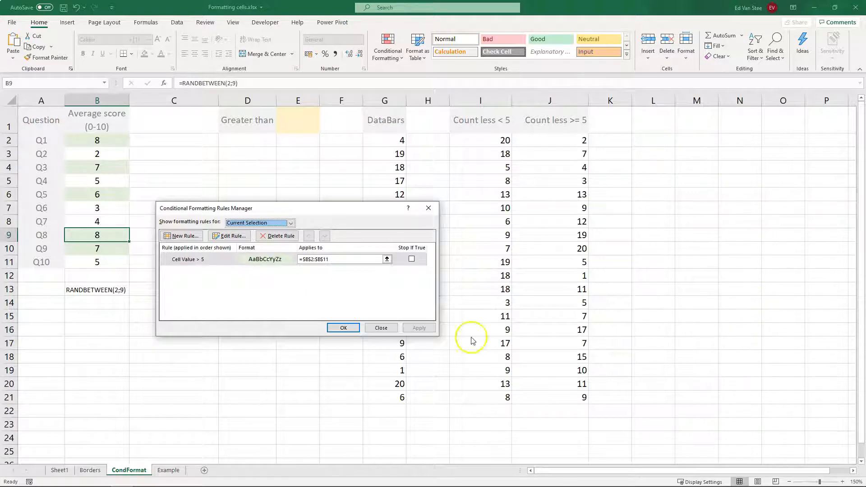
left_click(254, 223)
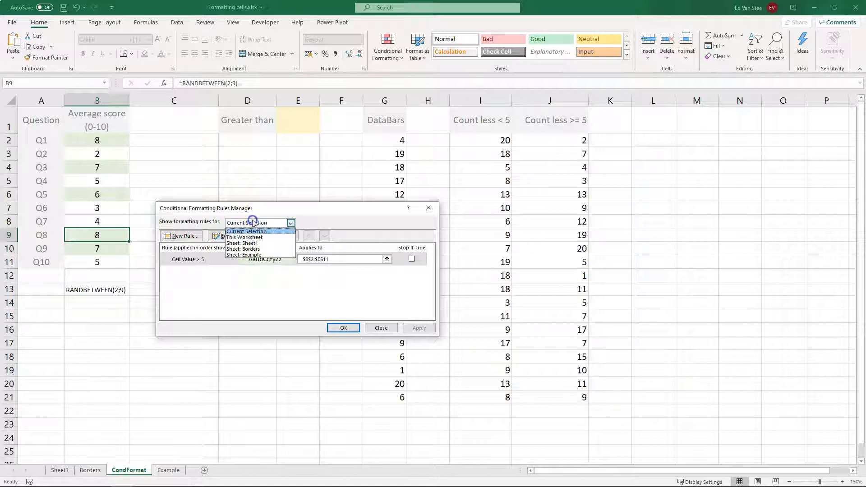
left_click(247, 238)
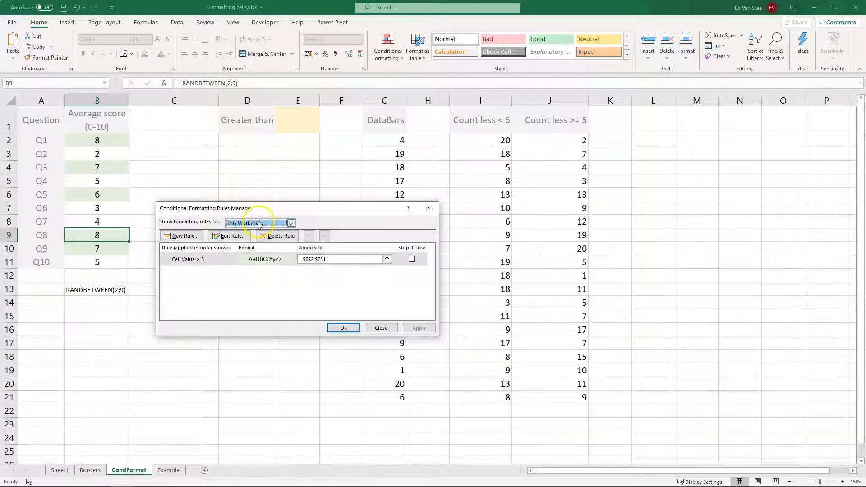
key("Return")
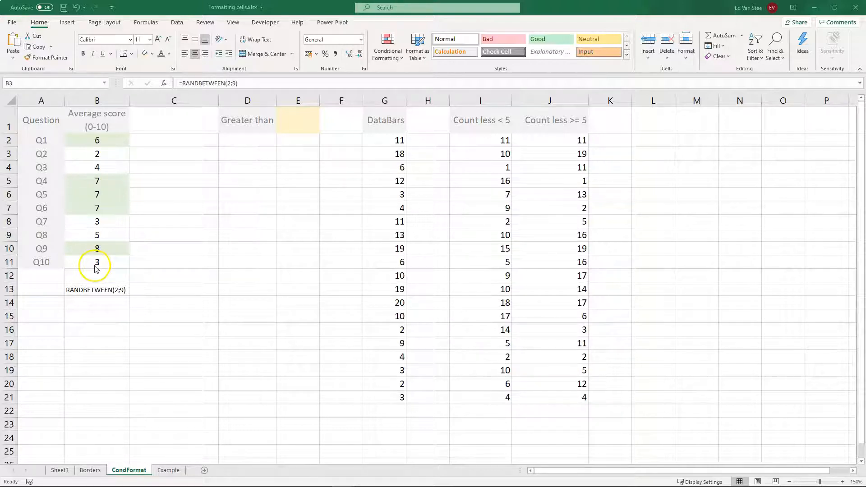
- Enter 5 in E1 as the Greater than threshold value
left_click(305, 123)
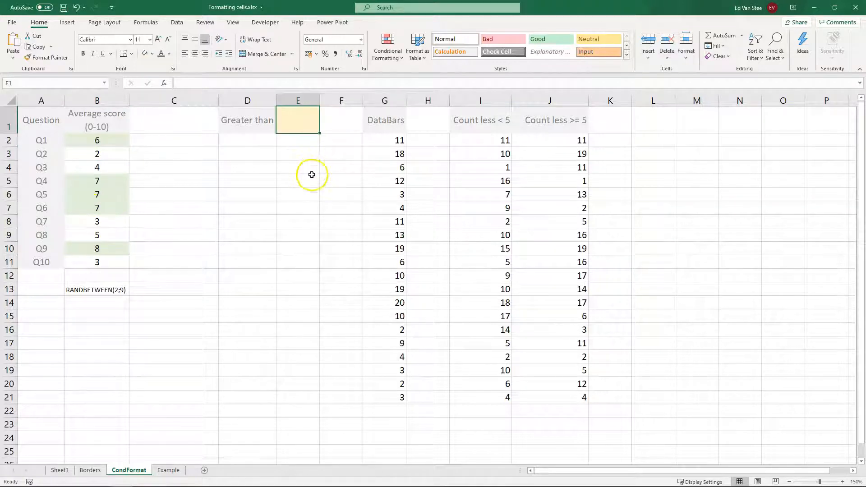
type("5")
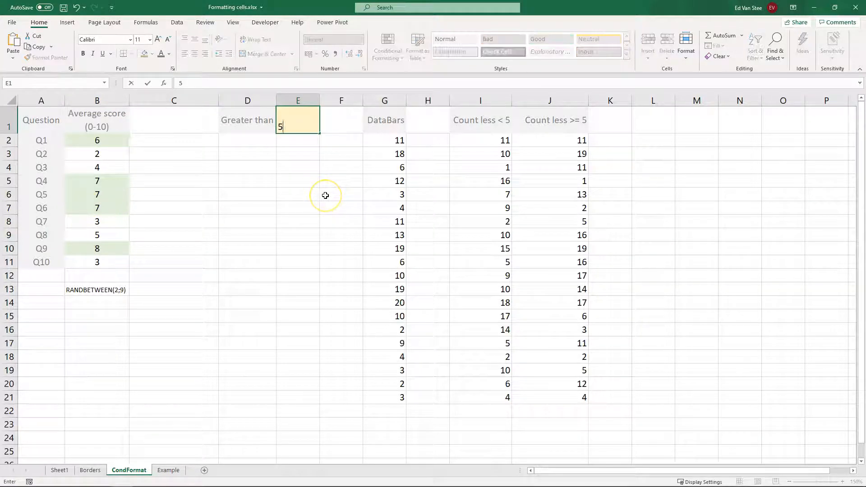
key("Return")
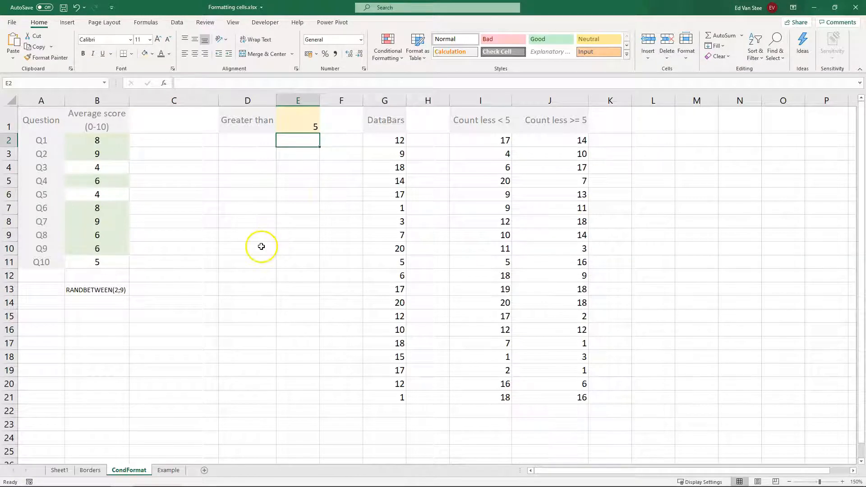
- Select B2:B11 and delete its Cell Value > 5 rule in the Rules Manager
left_click_drag(99, 140, 94, 263)
left_click(387, 47)
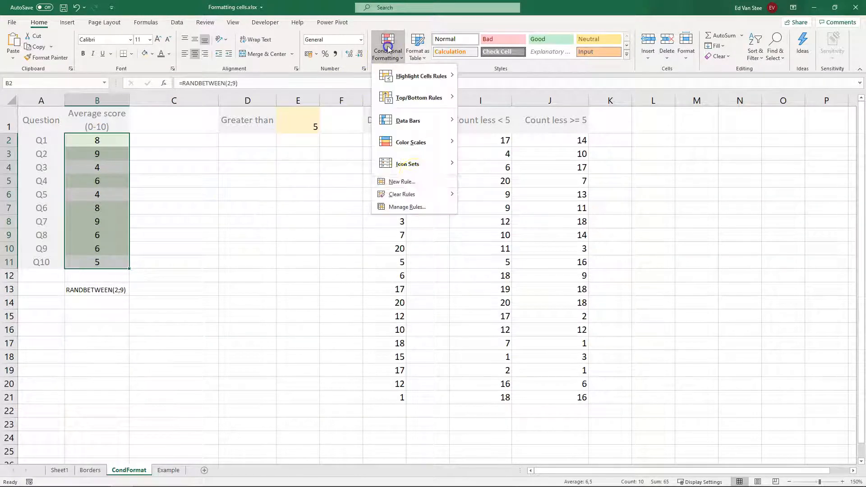
left_click(416, 205)
left_click(205, 259)
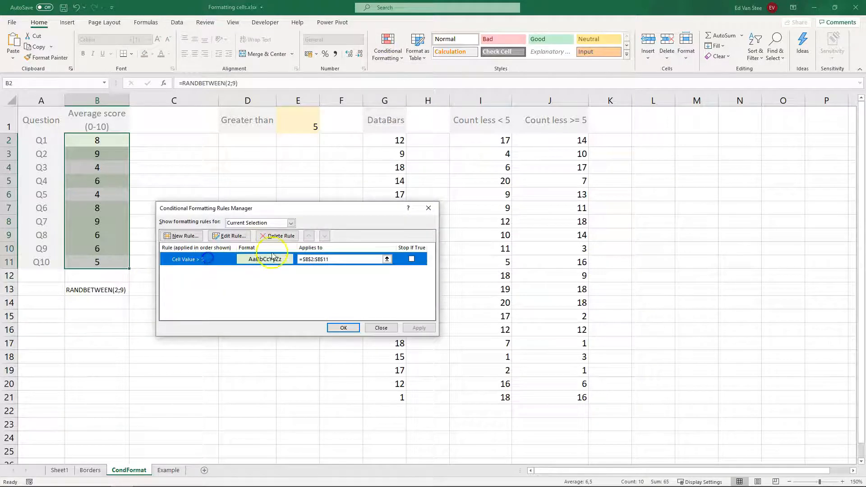
left_click(276, 236)
left_click(341, 327)
- Create a Greater Than rule on B2:B11 referencing cell E1, with a custom light green background fill
left_click(387, 47)
mouse_move(407, 77)
left_click(497, 79)
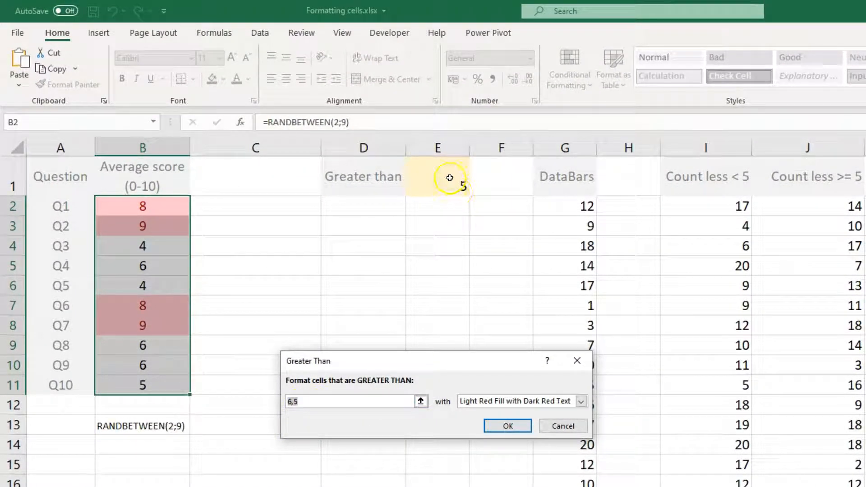
left_click(450, 178)
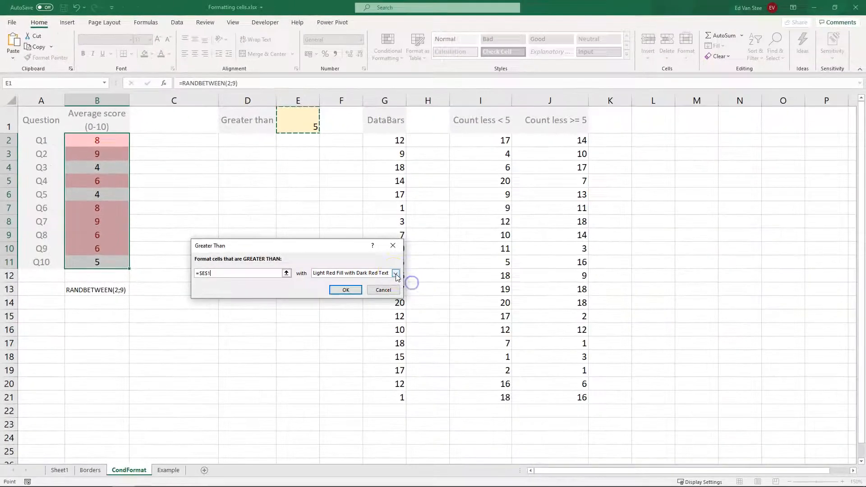
left_click(573, 397)
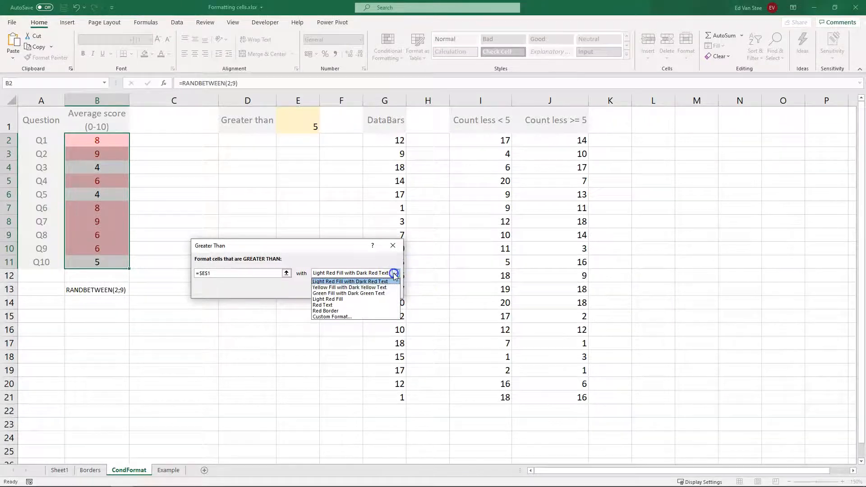
left_click(350, 317)
left_click(267, 207)
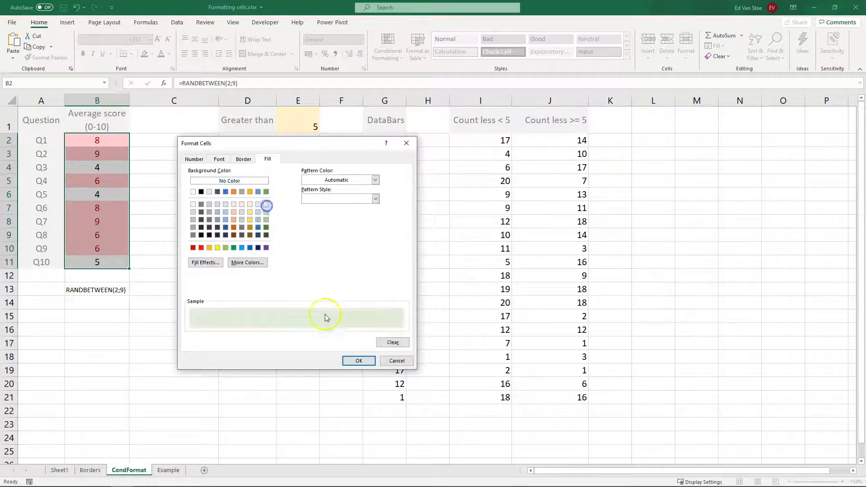
left_click(356, 361)
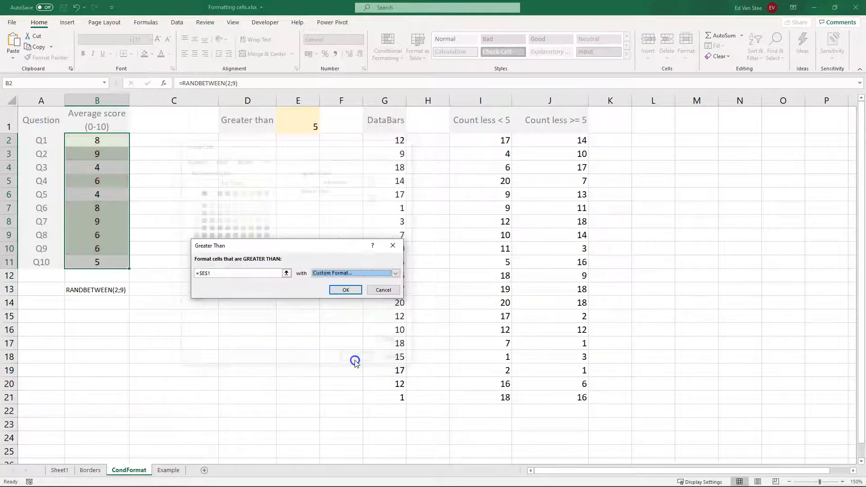
left_click(345, 291)
left_click(187, 259)
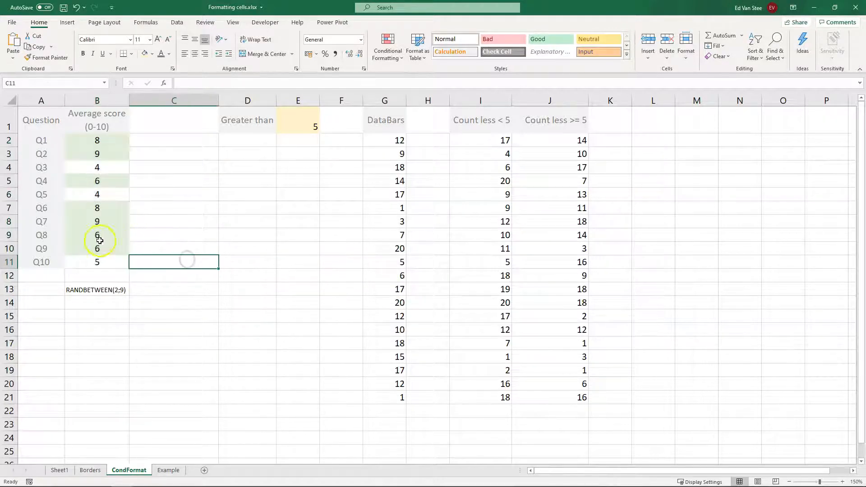
- Change the threshold in E1 to 7
scroll(99, 212, "right", 3)
left_click(96, 220)
scroll(103, 238, "left", 3)
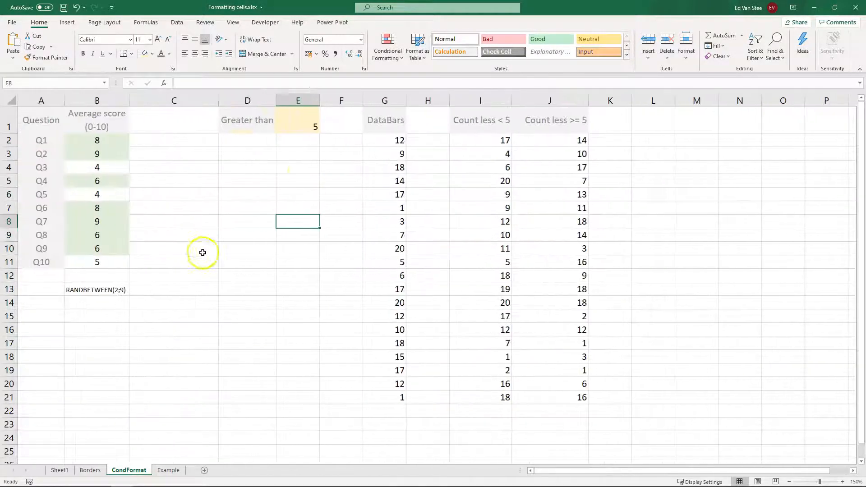
left_click(305, 125)
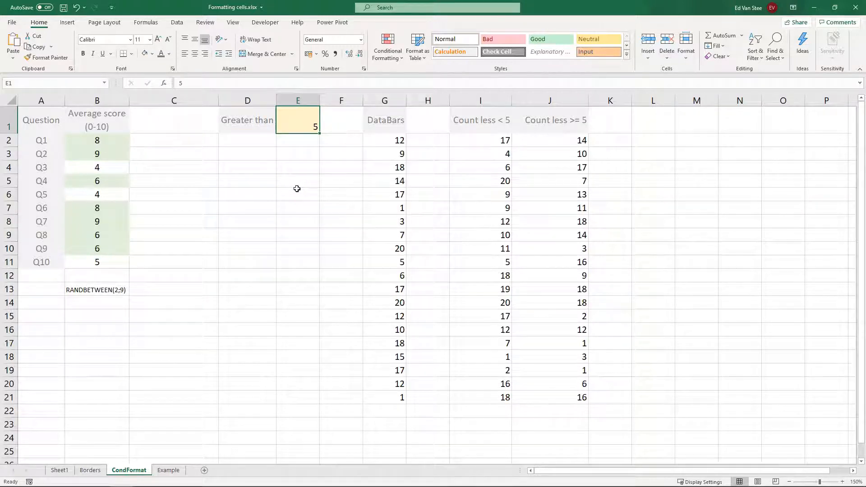
type("7")
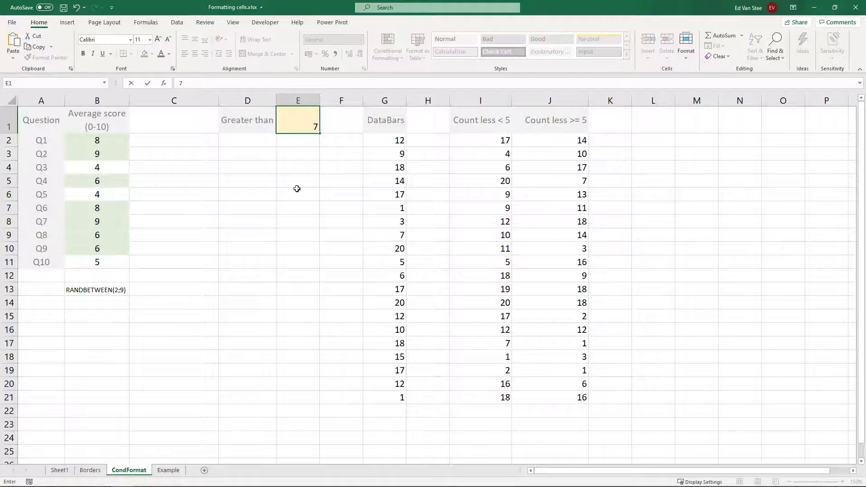
key("Return")
key("Up")
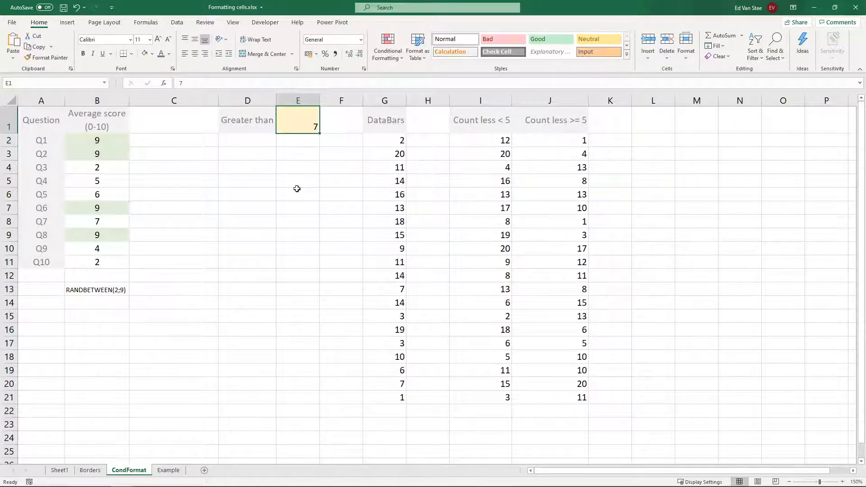
- Open the Conditional Formatting Rules Manager for a highlighted score cell to inspect its rule
left_click(87, 140)
left_click(87, 153)
left_click(97, 208)
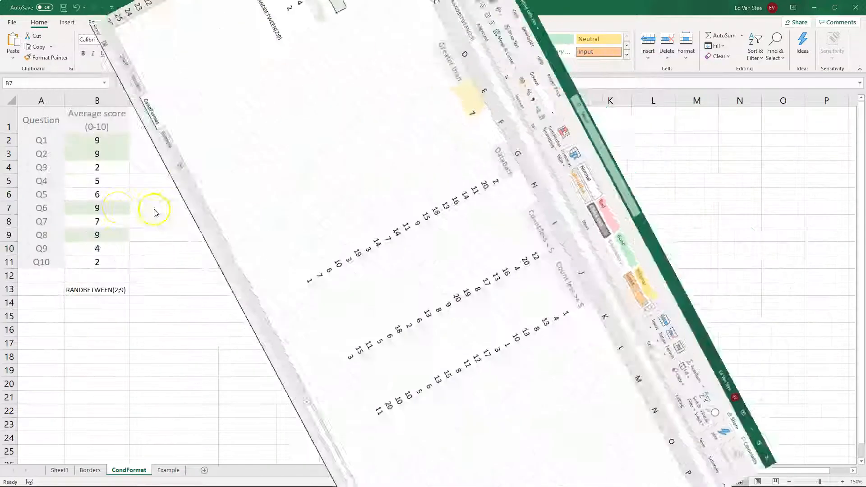
left_click(387, 45)
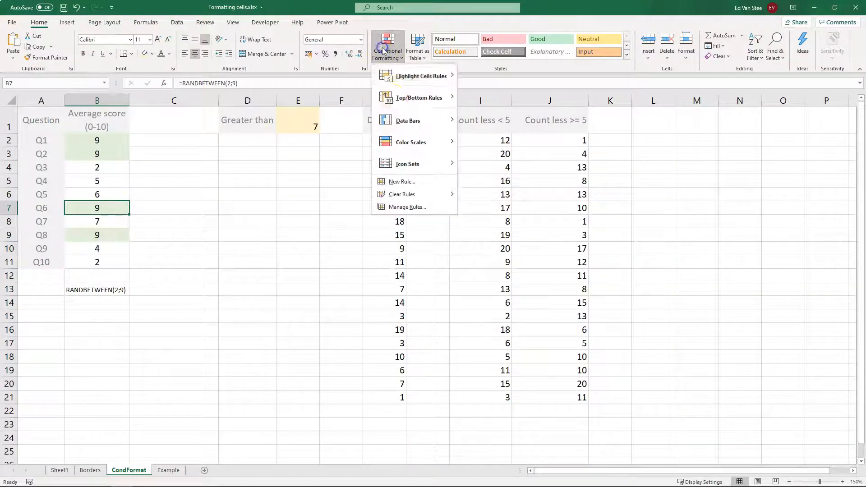
left_click(402, 206)
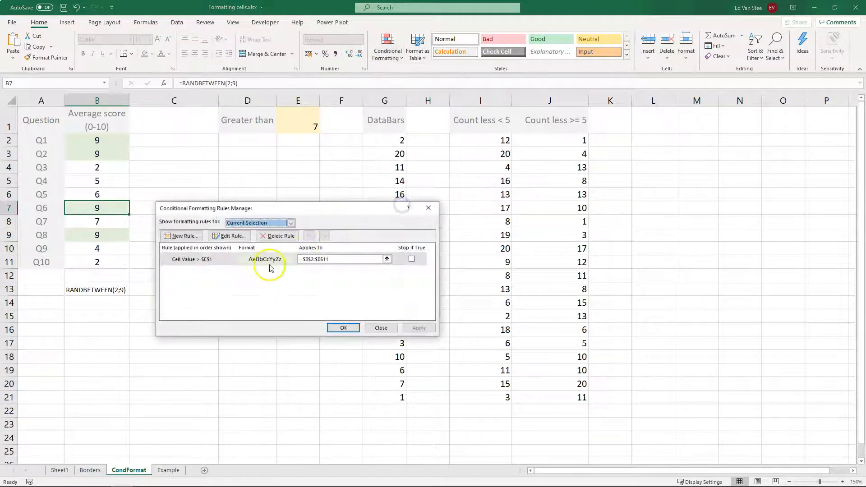
- Open the E1-based Greater Than rule for editing to review its settings, then close the dialogs without changes
double_click(210, 261)
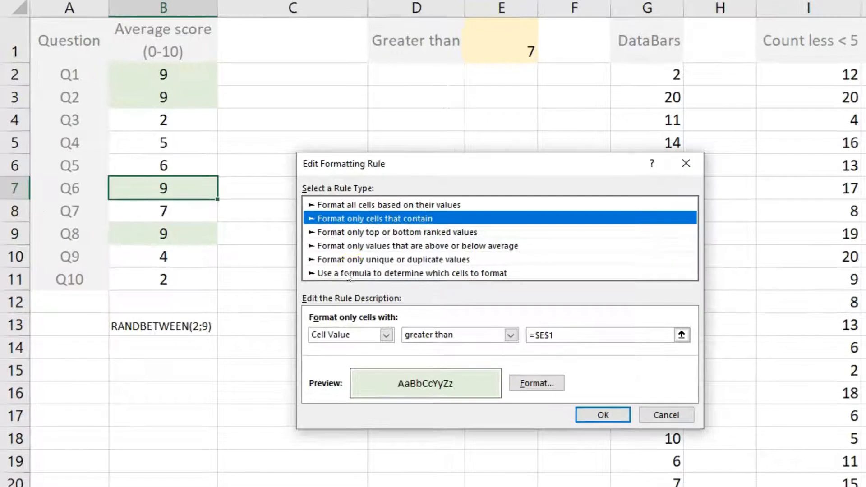
left_click(377, 212)
left_click(669, 418)
left_click(635, 391)
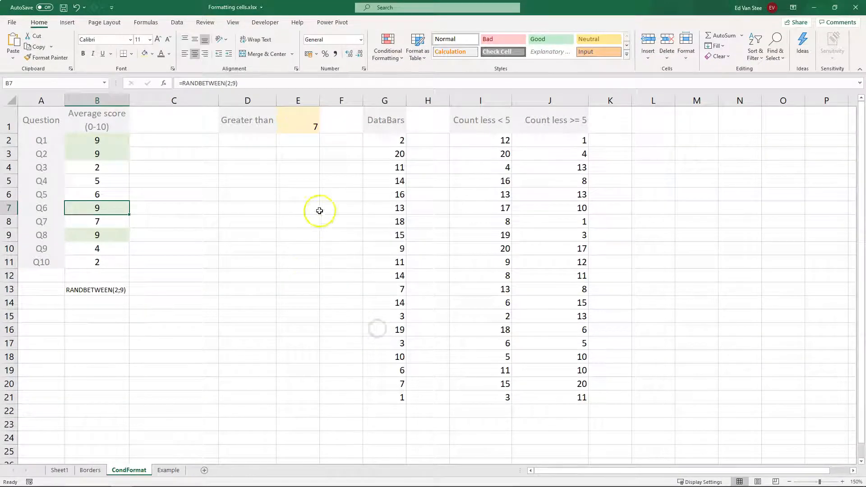
- Browse the conditional formatting menus for Highlight Cells Rules, Top/Bottom Rules and Data Bars options
left_click(379, 38)
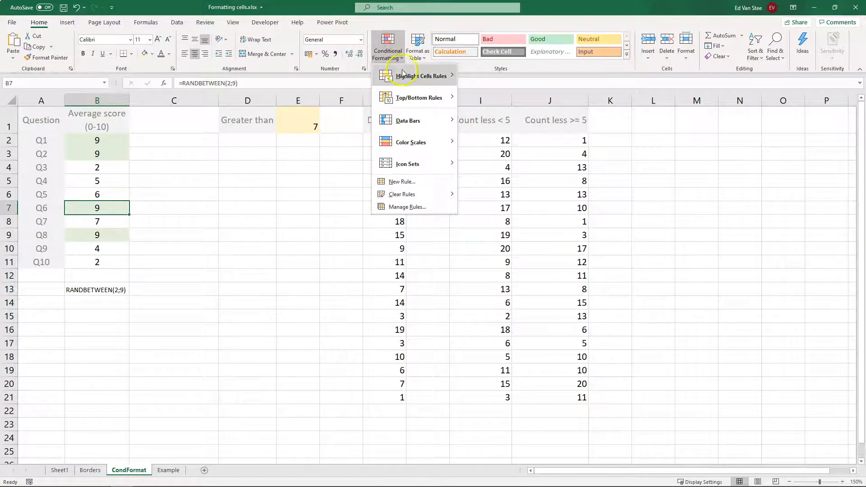
mouse_move(401, 77)
mouse_move(416, 78)
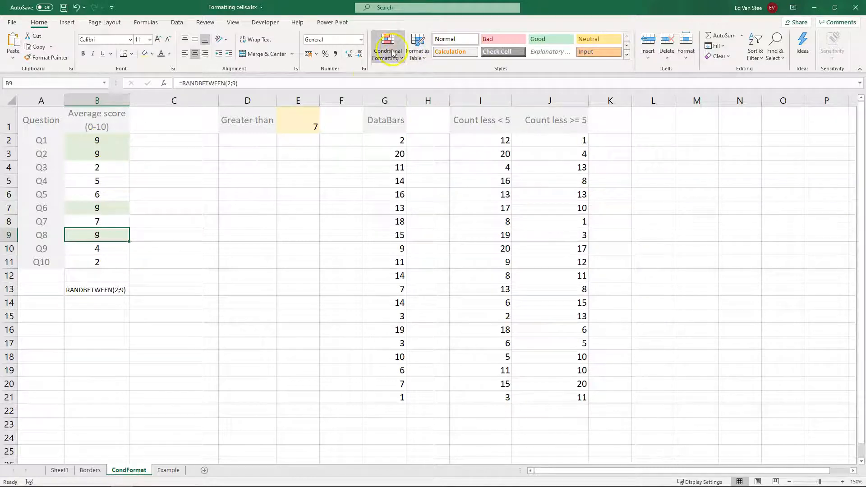
left_click(391, 54)
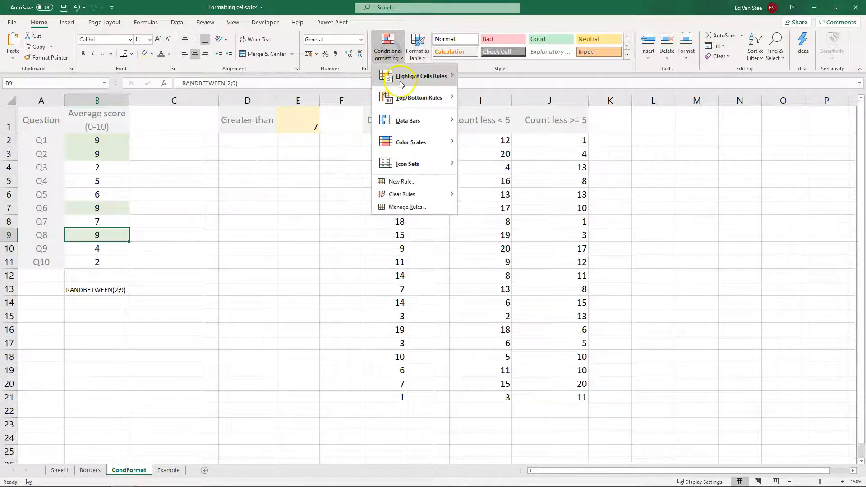
mouse_move(446, 76)
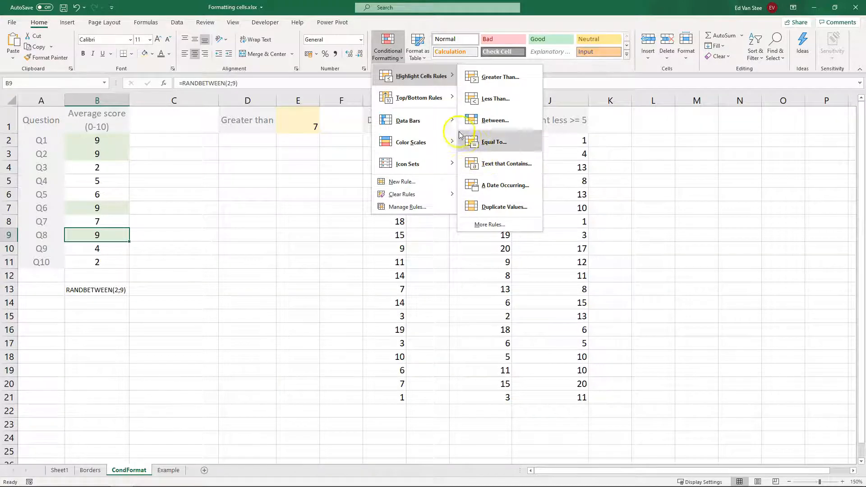
mouse_move(418, 99)
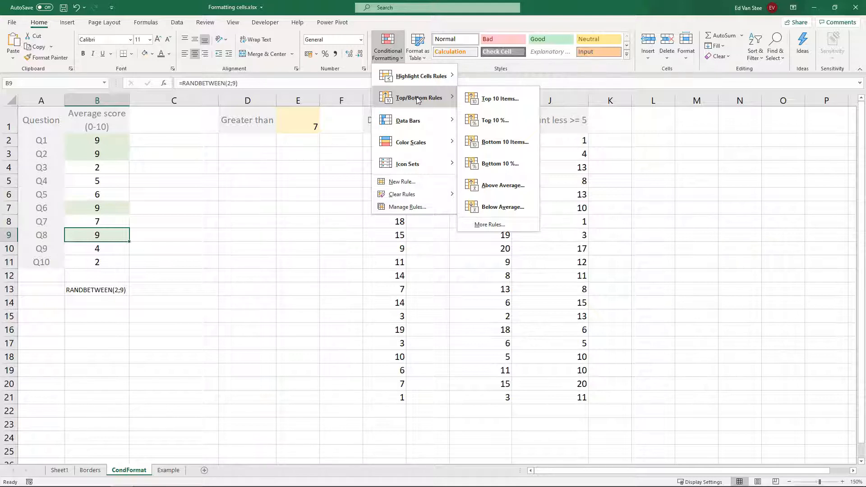
left_click(505, 99)
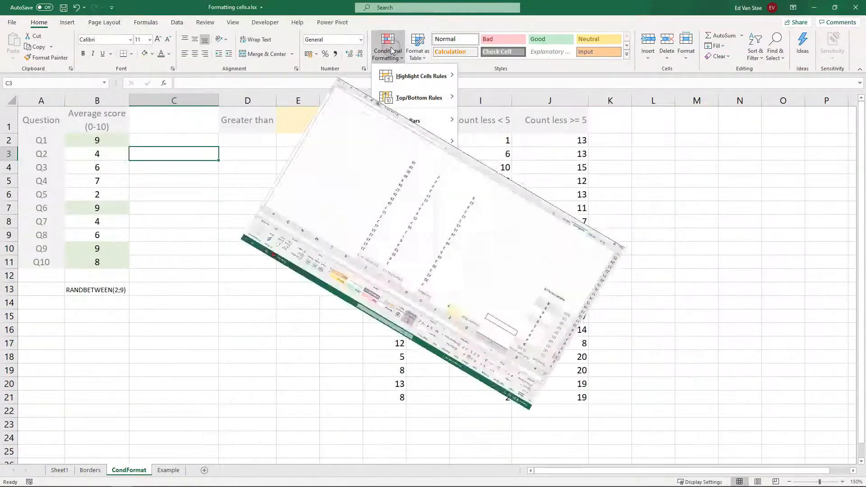
mouse_move(399, 121)
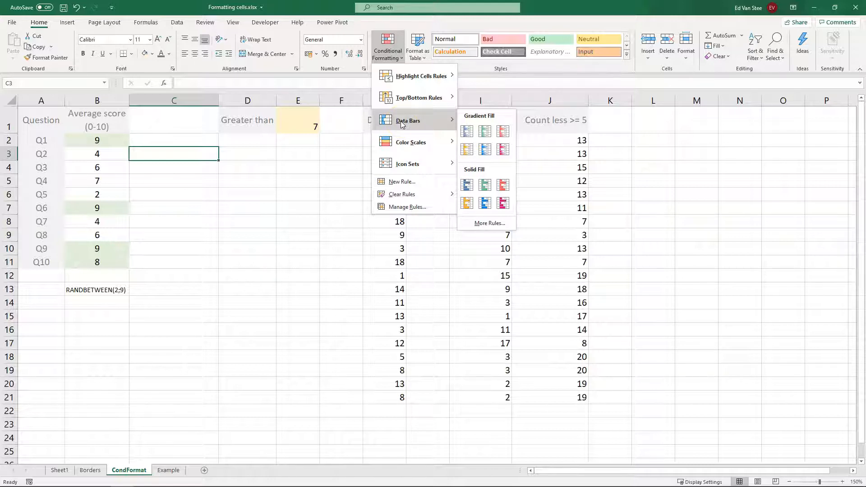
left_click(310, 179)
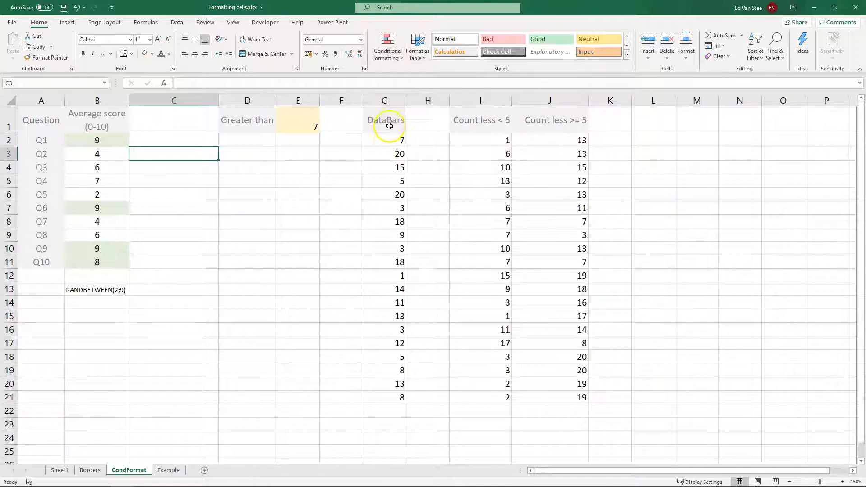
- Select G2:G21 and apply blue gradient-fill data bars to it
left_click_drag(385, 140, 372, 403)
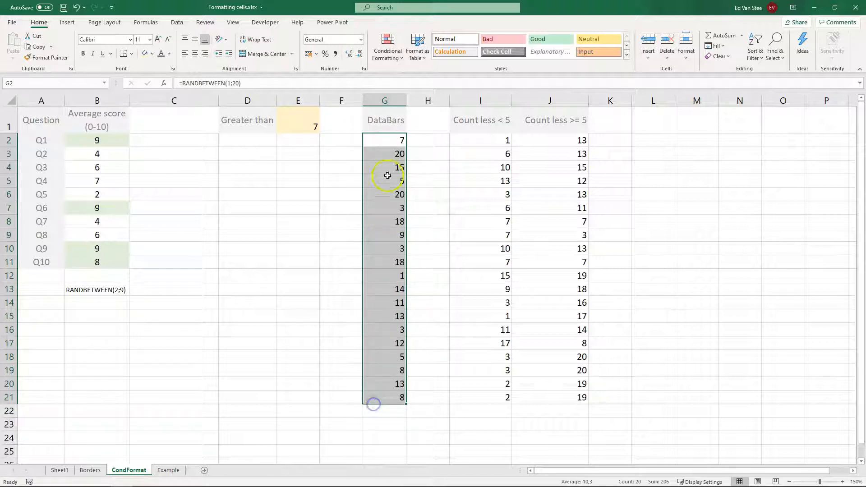
left_click(388, 141)
left_click(392, 168)
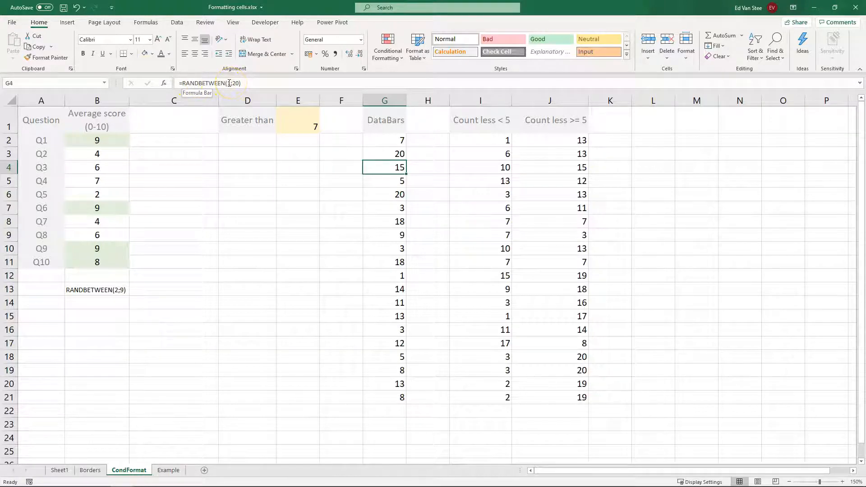
left_click(380, 156)
left_click(393, 140)
left_click(393, 206)
left_click_drag(392, 140, 381, 396)
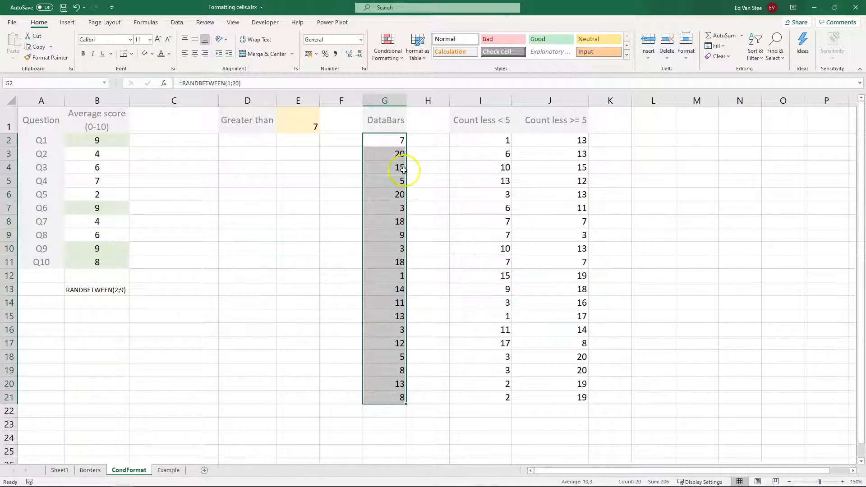
left_click(383, 57)
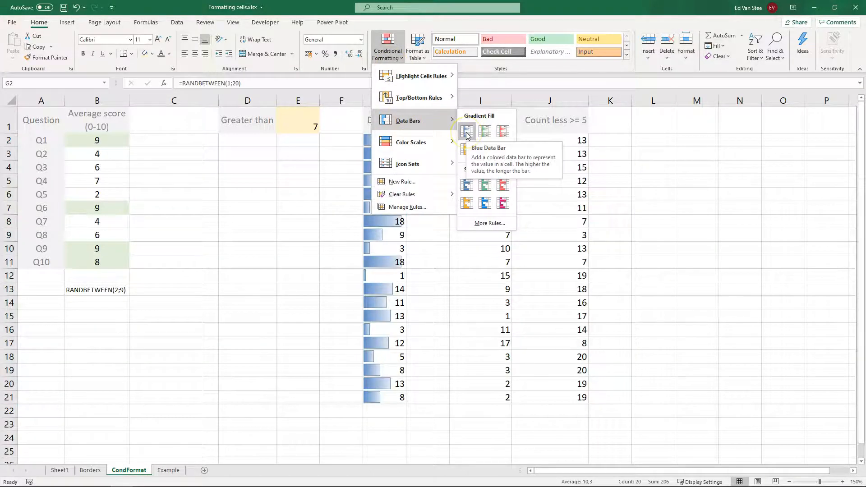
left_click(467, 136)
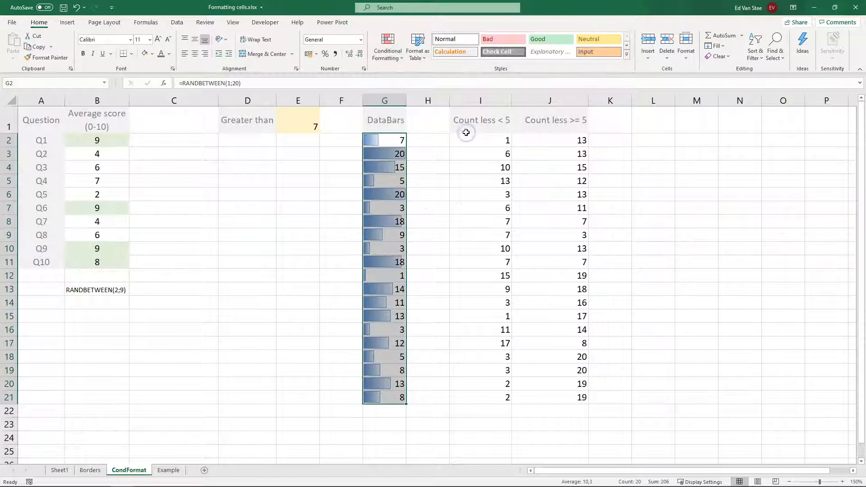
- Label D10 as min and enter =MIN(G2:G21) in E10
left_click(300, 236)
left_click(269, 248)
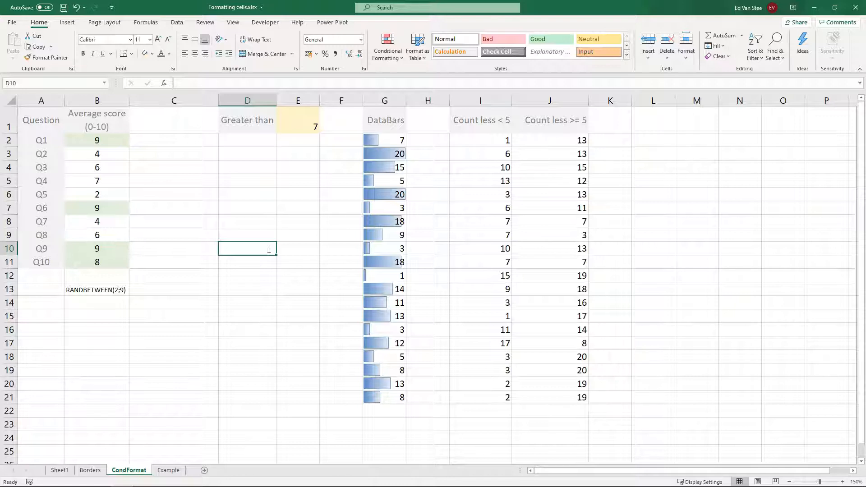
type("min")
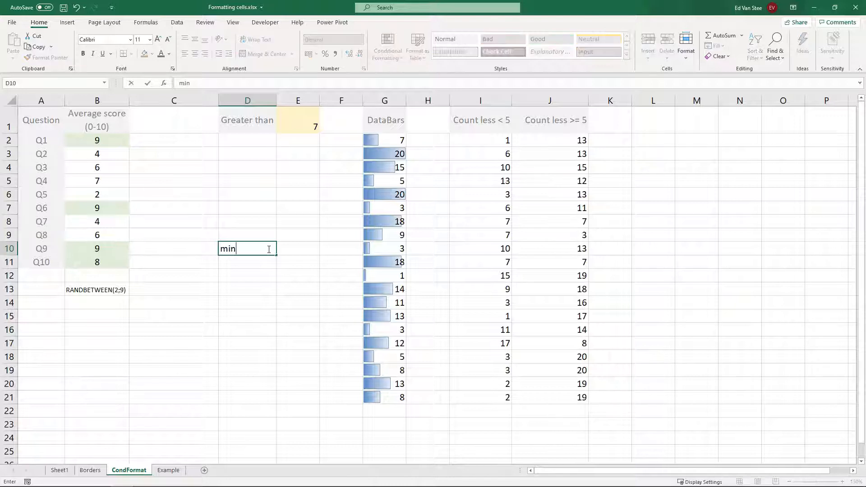
key("Tab")
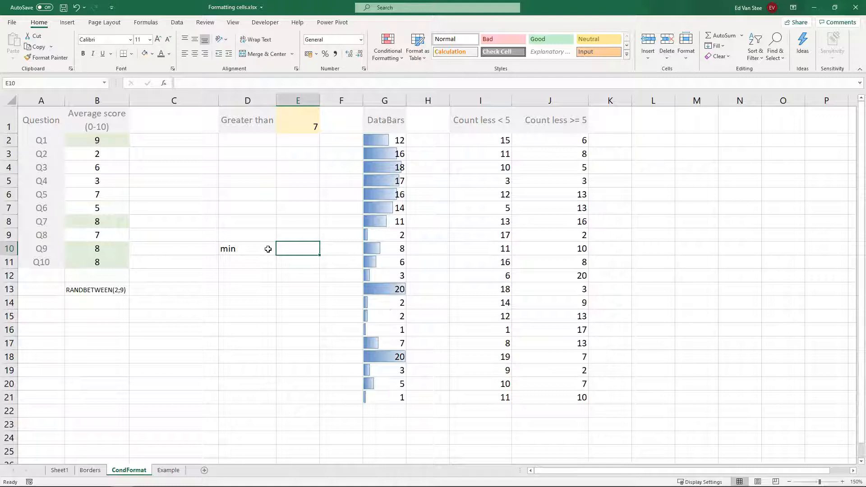
type("=min")
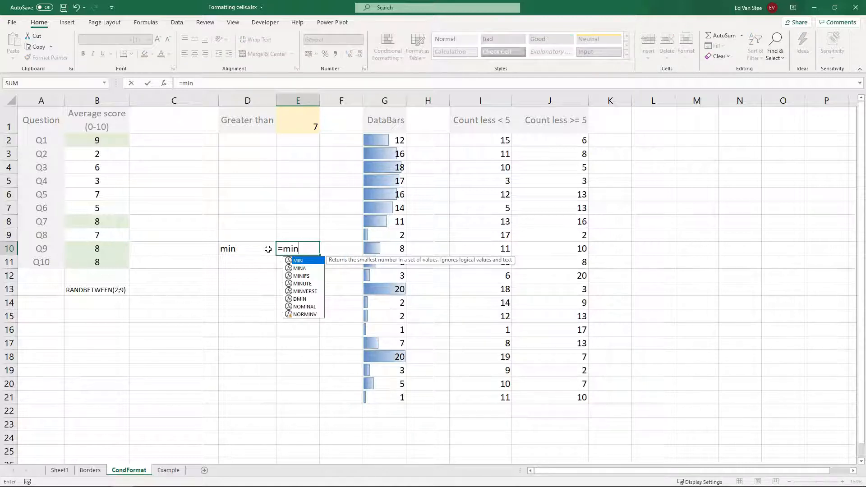
key("Tab")
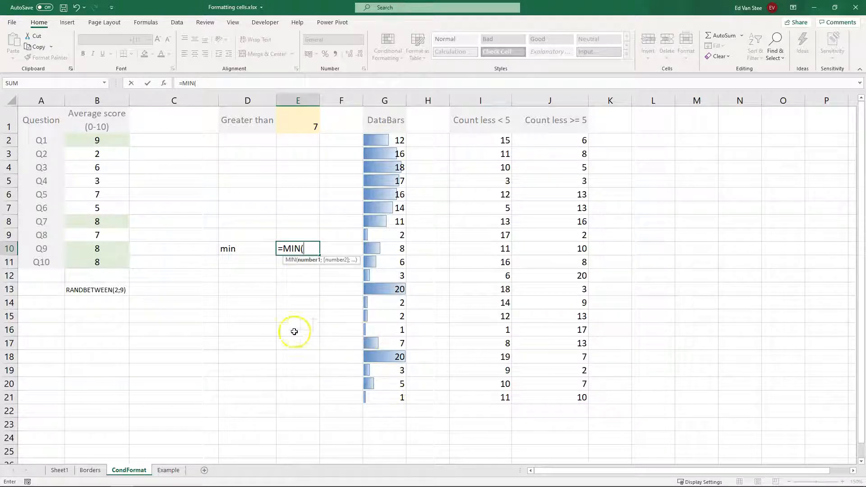
left_click_drag(392, 145, 377, 391)
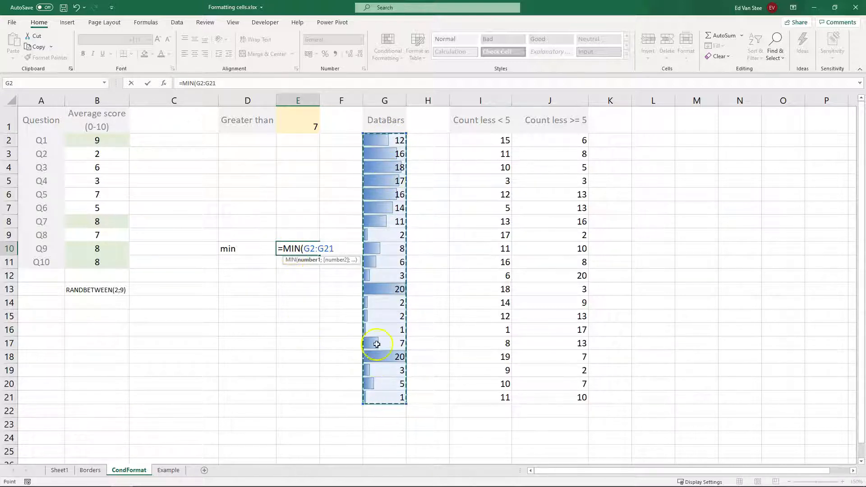
key("Return")
- Label D11 as max and enter =MAX(G2:G21) in E11
key("Up")
key("Down")
key("Left")
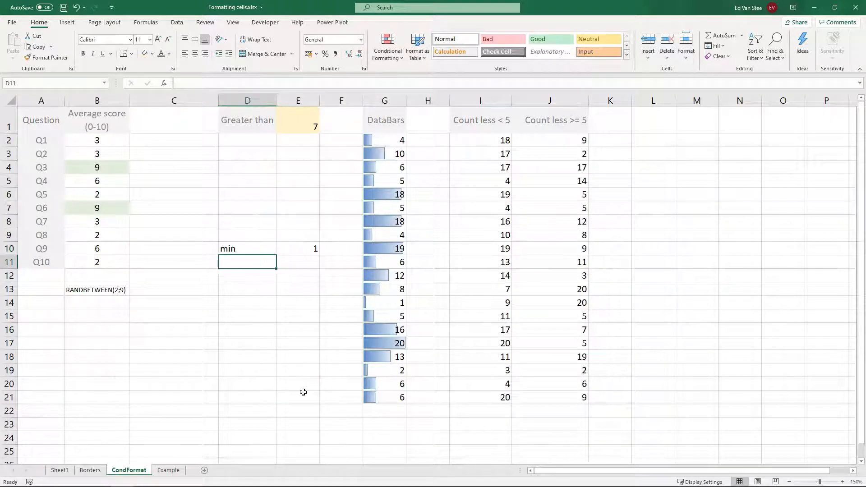
type("max")
key("Tab")
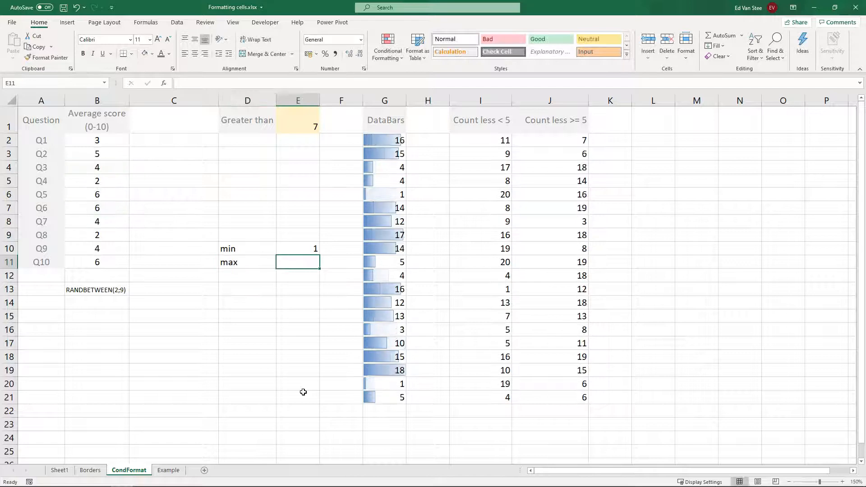
type("=max")
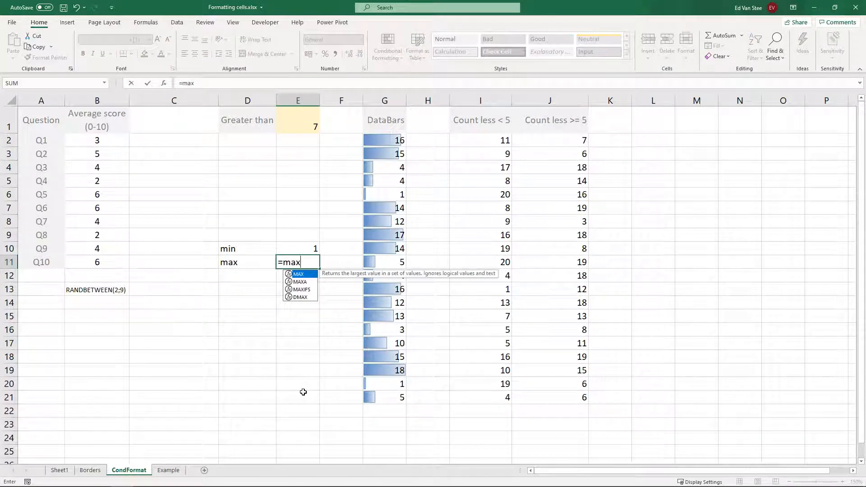
key("Tab")
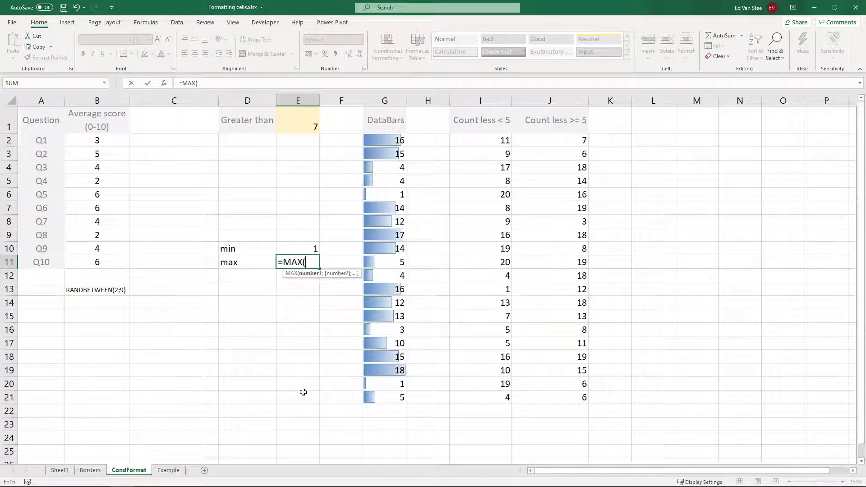
left_click_drag(396, 140, 377, 395)
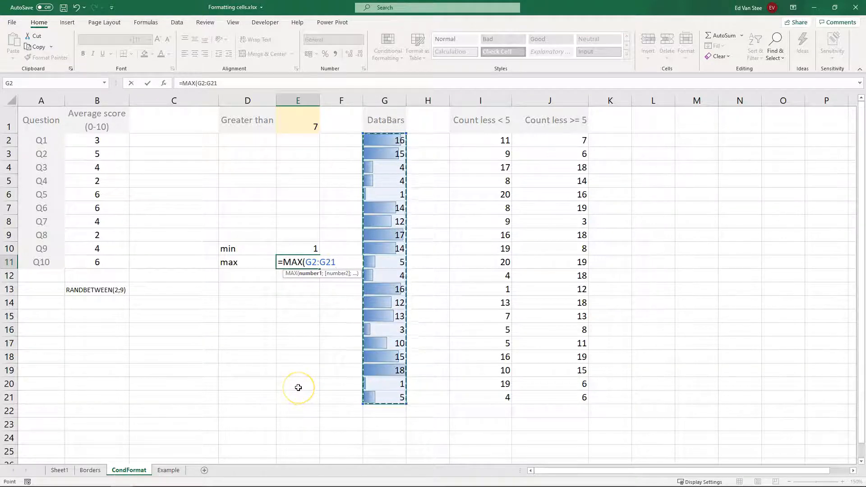
key("Return")
- Label D12 as Range and enter a formula in E12 subtracting E10 from E11
key("Up")
key("Down")
key("Left")
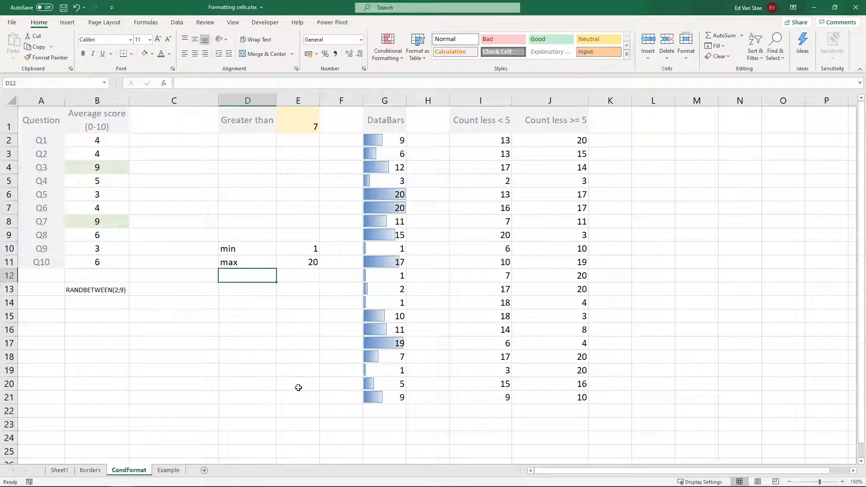
type("Range")
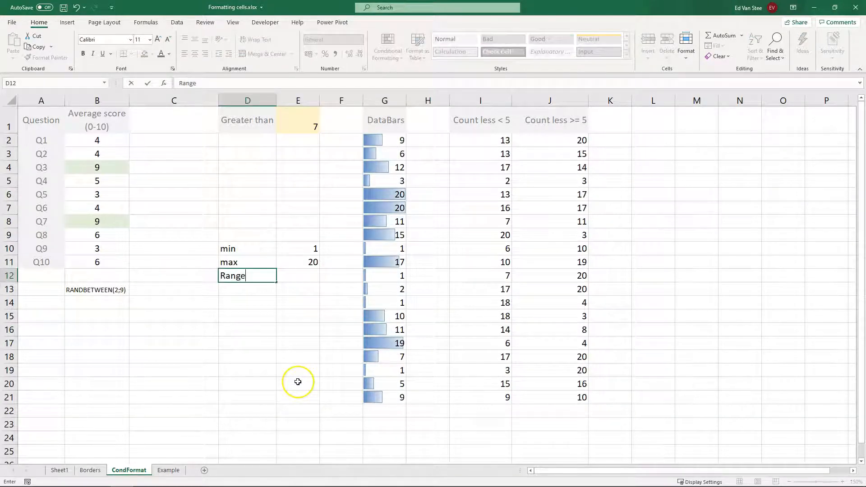
key("Tab")
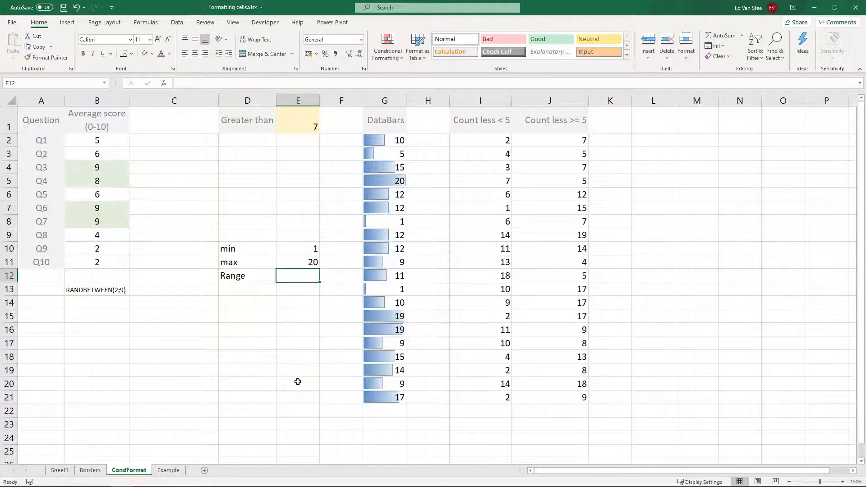
type("=")
key("Up")
type("-")
key("Up")
key("Up")
key("Return")
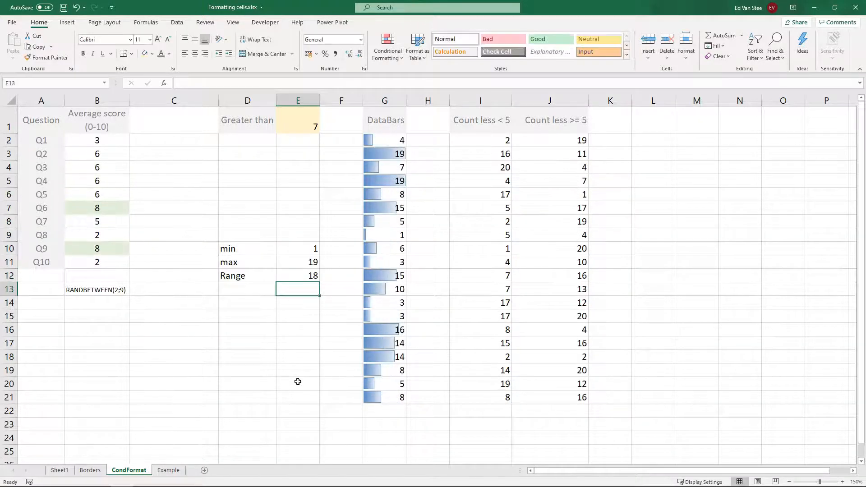
- Label D13 as units / % filling and enter =E12/100 in E13
key("Left")
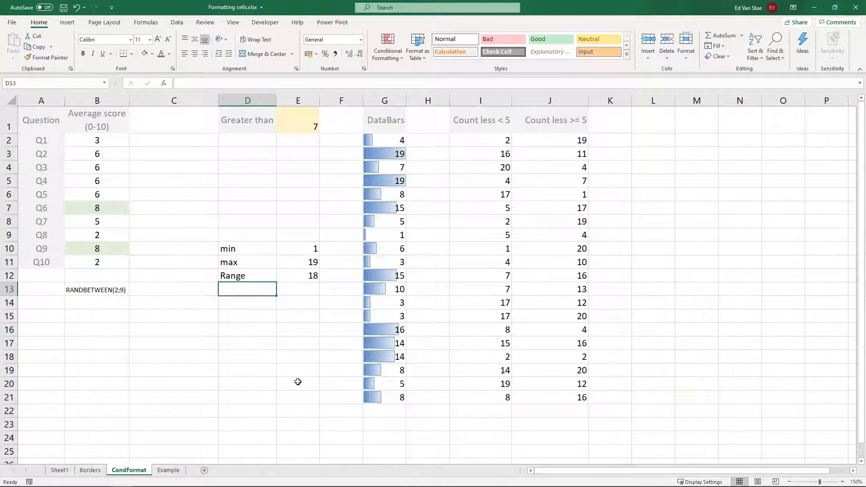
type("units /")
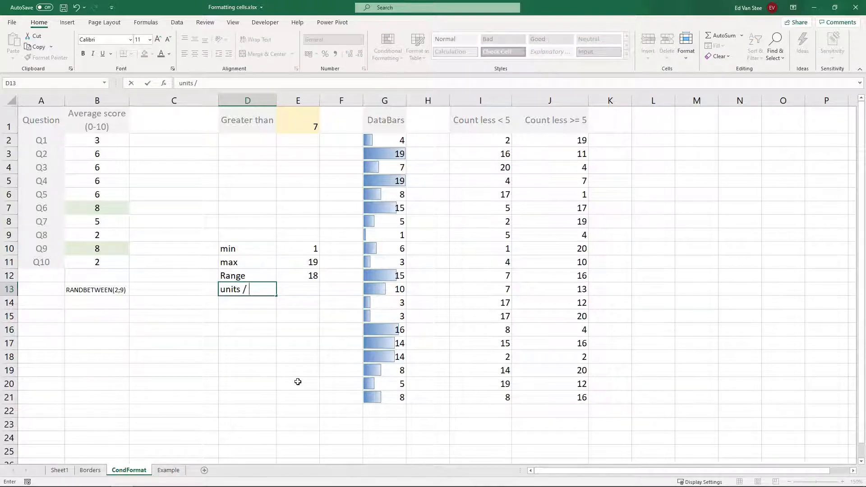
type("filling")
key("Tab")
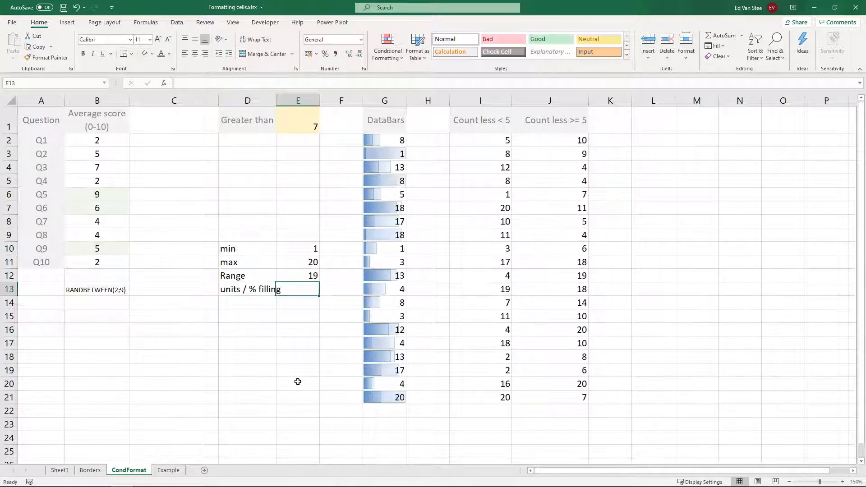
type("=")
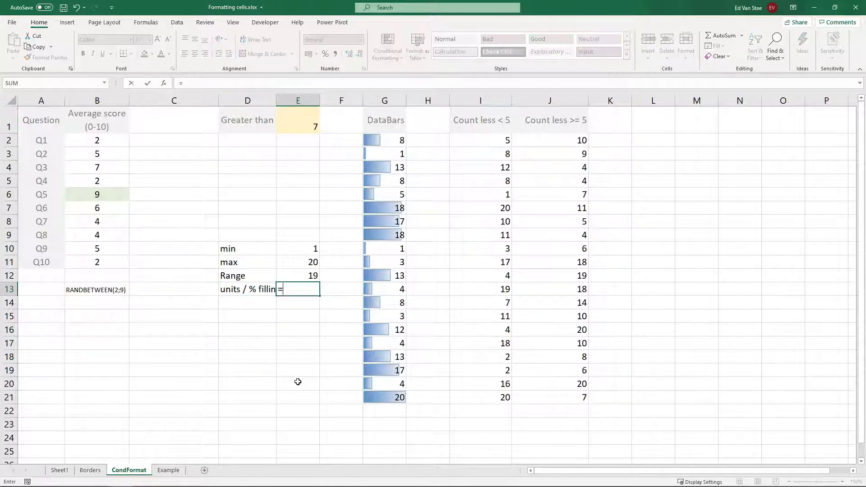
key("Up")
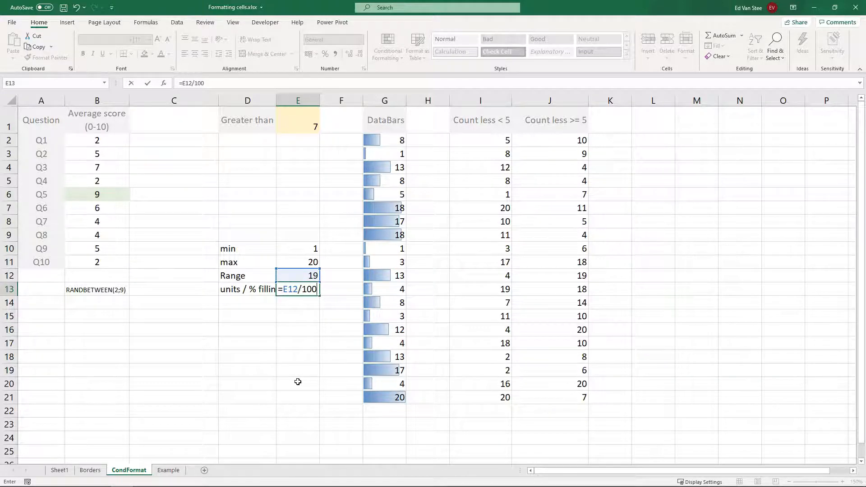
key("Return")
key("Up")
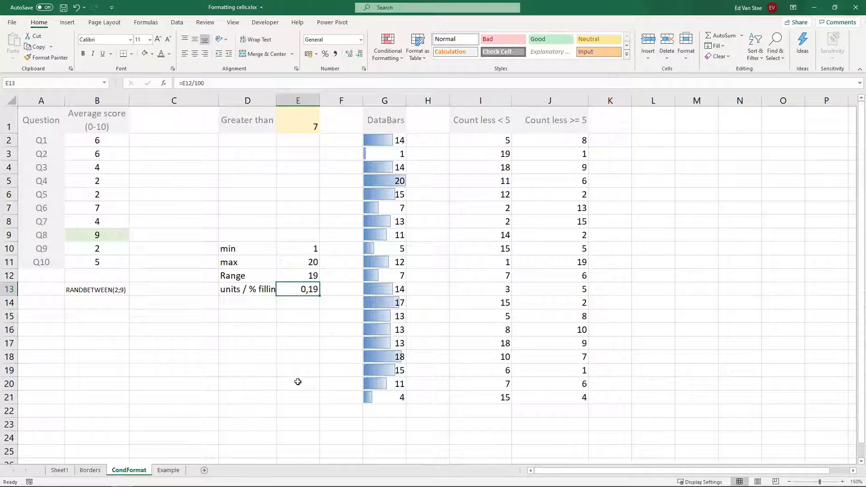
- Widen column D so the new label fits
left_click_drag(276, 100, 287, 100)
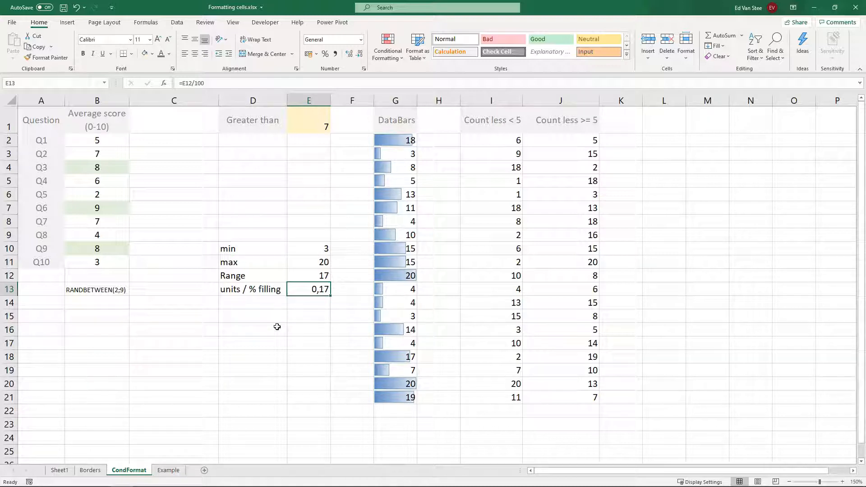
left_click(17, 468)
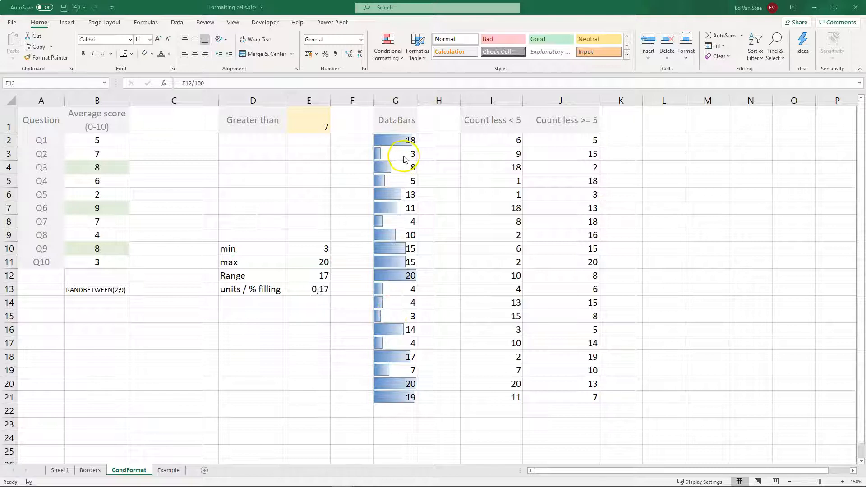
- Overwrite G13 with the value 1 and G14 with the value 100
left_click(408, 292)
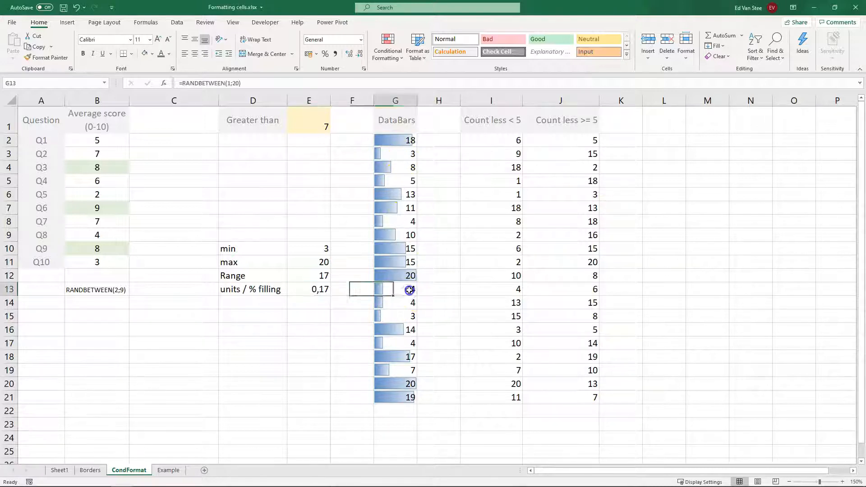
type("1")
key("Return")
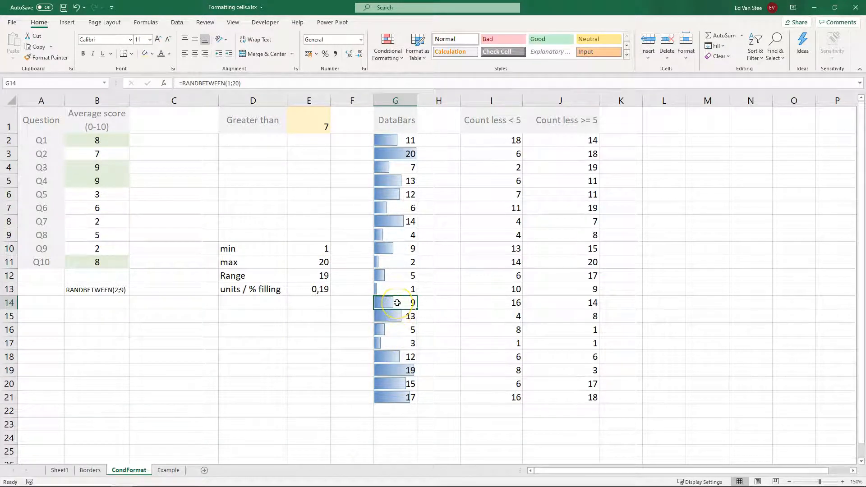
type("100")
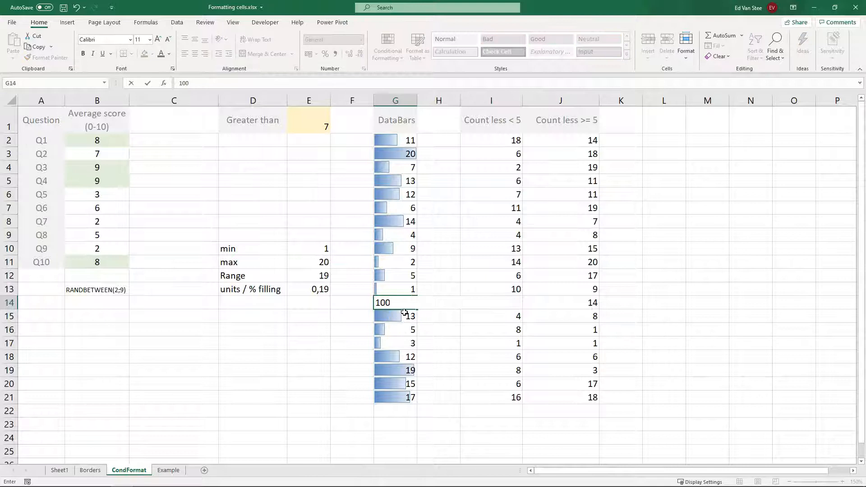
key("Return")
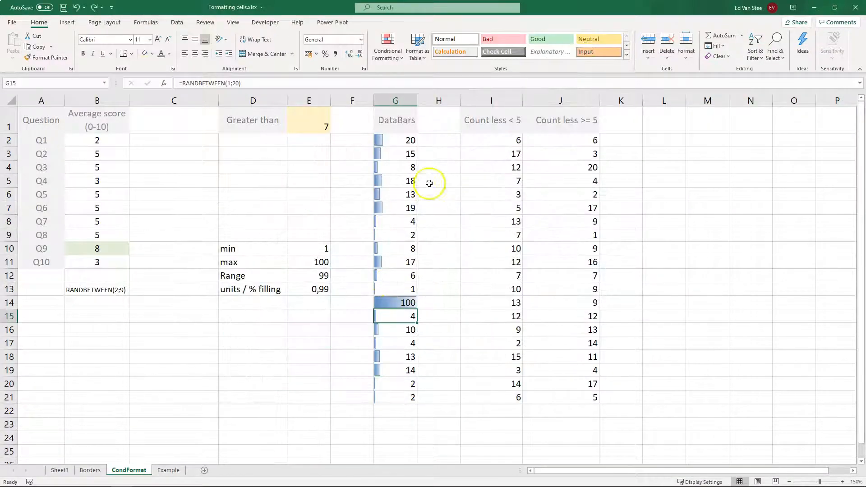
- Edit the data bar rule on G2:G21 to use Lowest Value as minimum and Highest Value as maximum
left_click(389, 53)
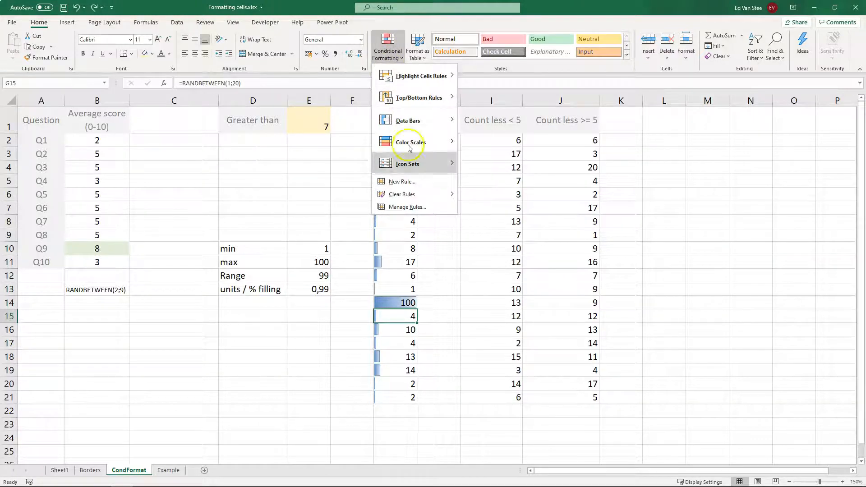
left_click(401, 206)
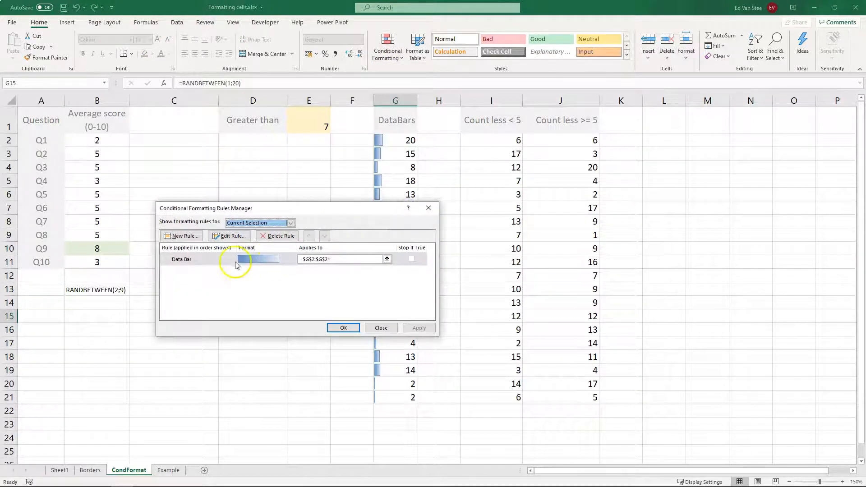
double_click(206, 261)
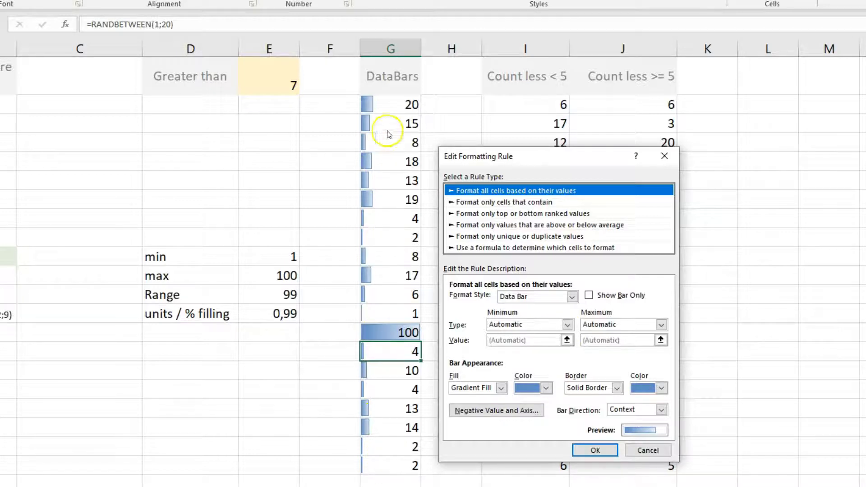
left_click(568, 325)
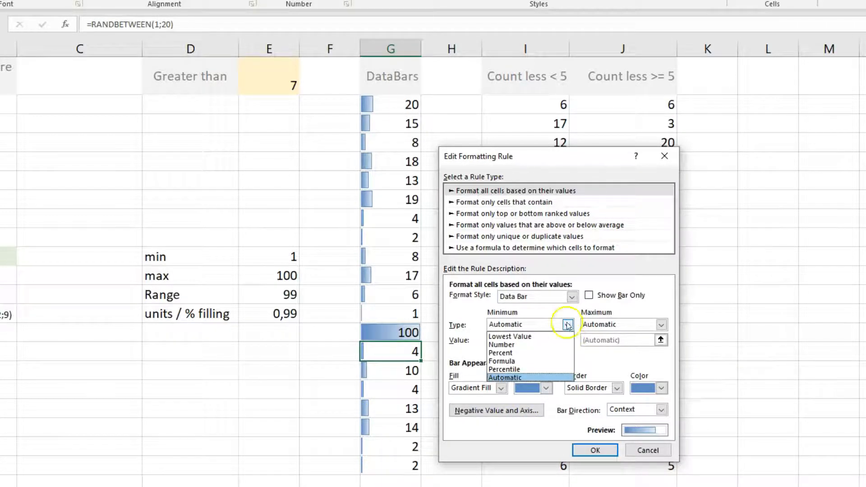
left_click(542, 336)
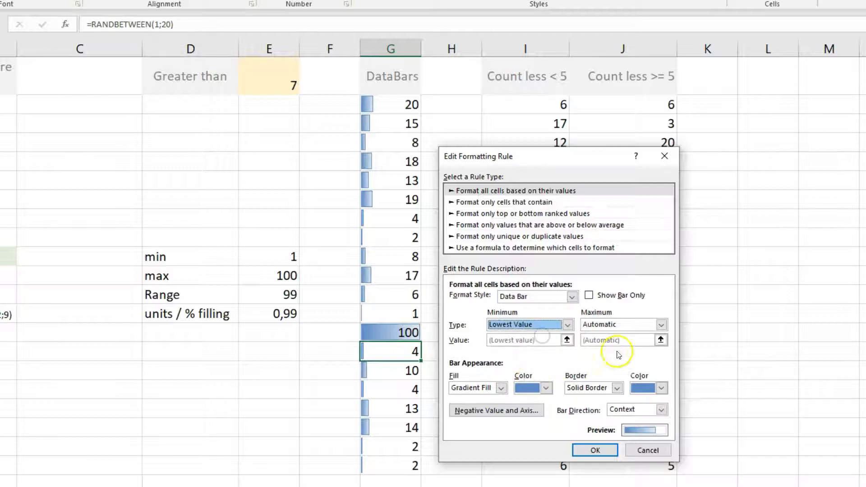
left_click(661, 324)
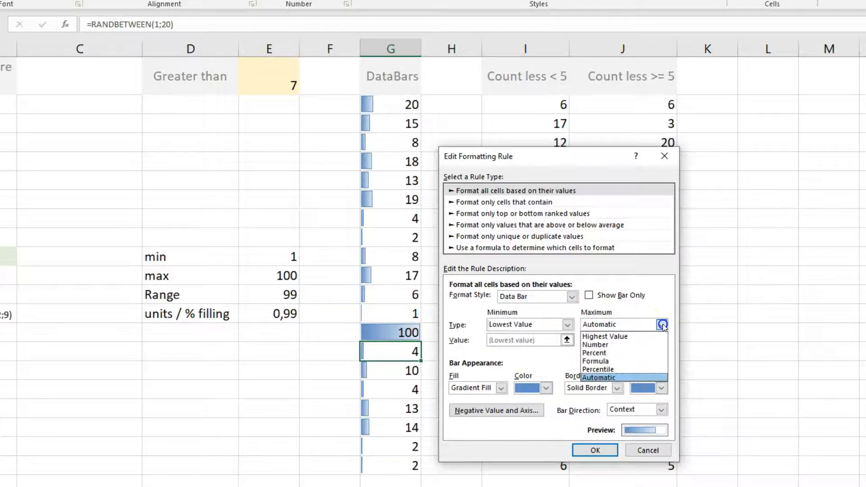
left_click(635, 336)
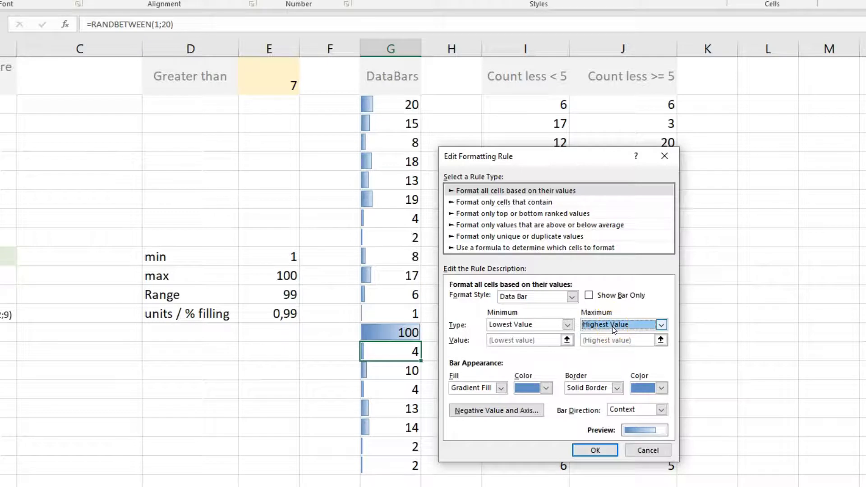
left_click(590, 449)
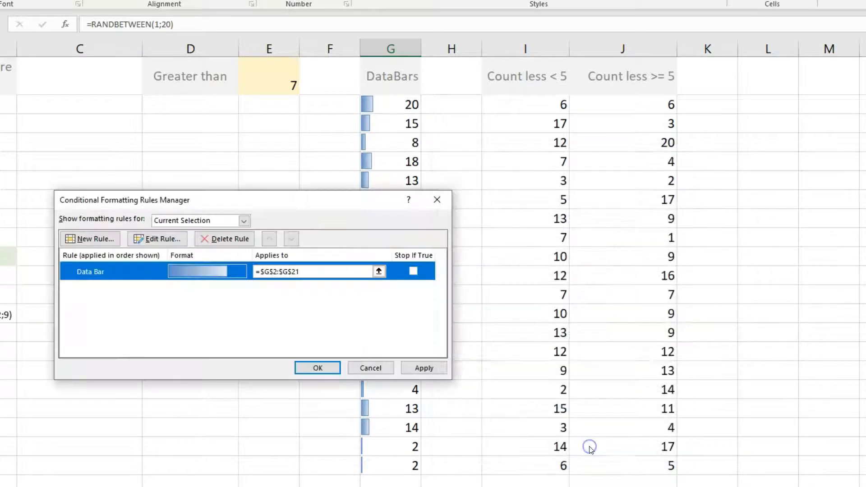
left_click(316, 366)
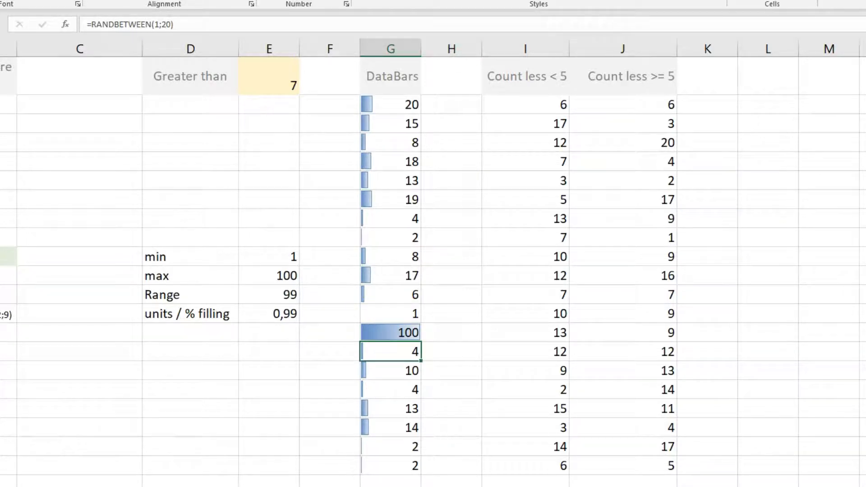
- Edit the data bar rule again, setting both the minimum and maximum types to Automatic
key("alt+h")
key("l")
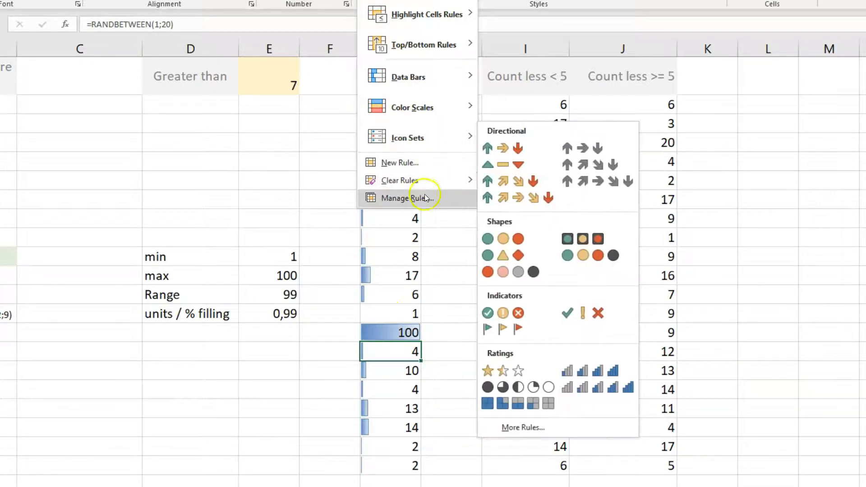
left_click(425, 197)
left_click(143, 273)
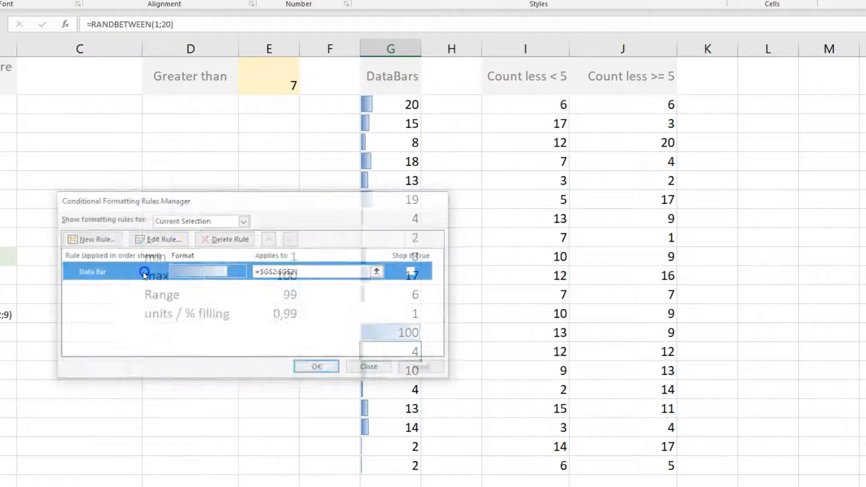
double_click(144, 273)
left_click_drag(247, 143, 607, 144)
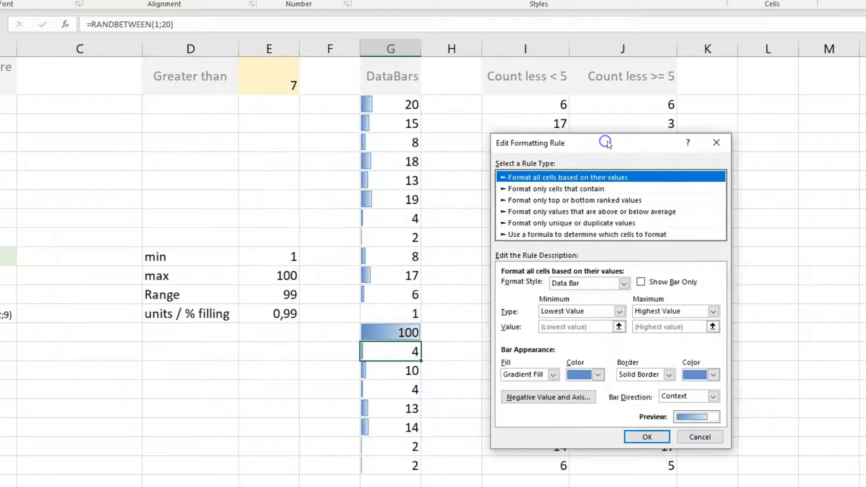
left_click(573, 311)
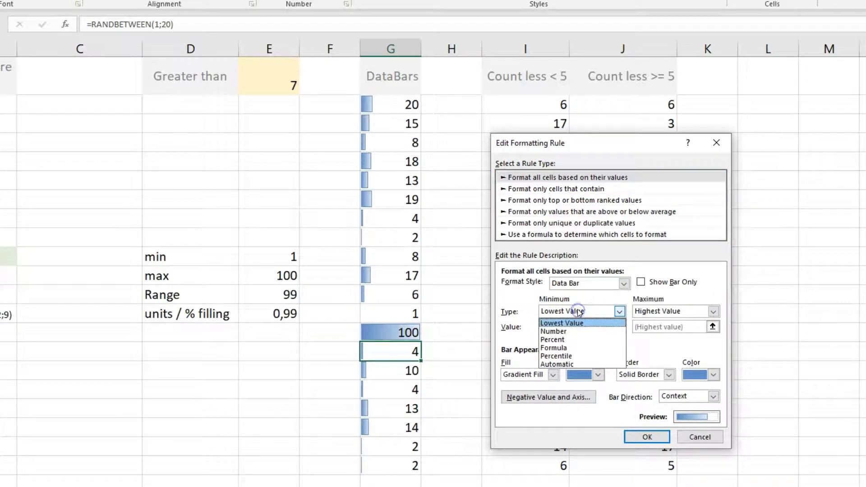
left_click(576, 363)
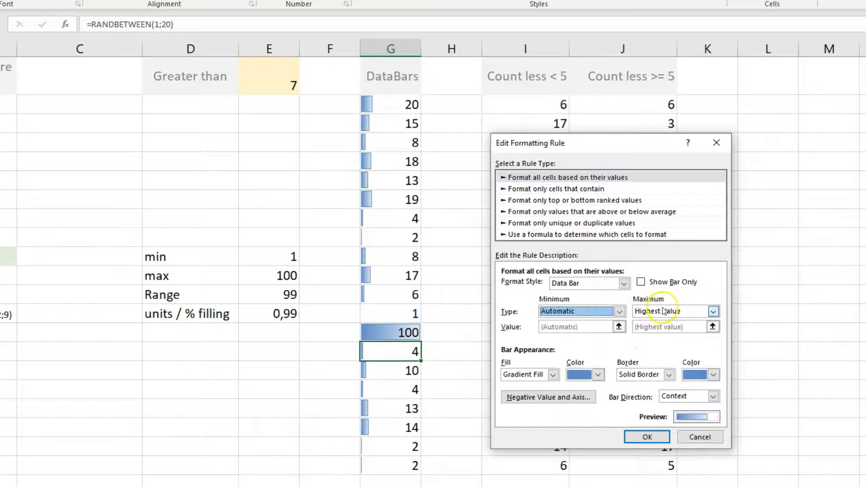
left_click(663, 310)
left_click(650, 363)
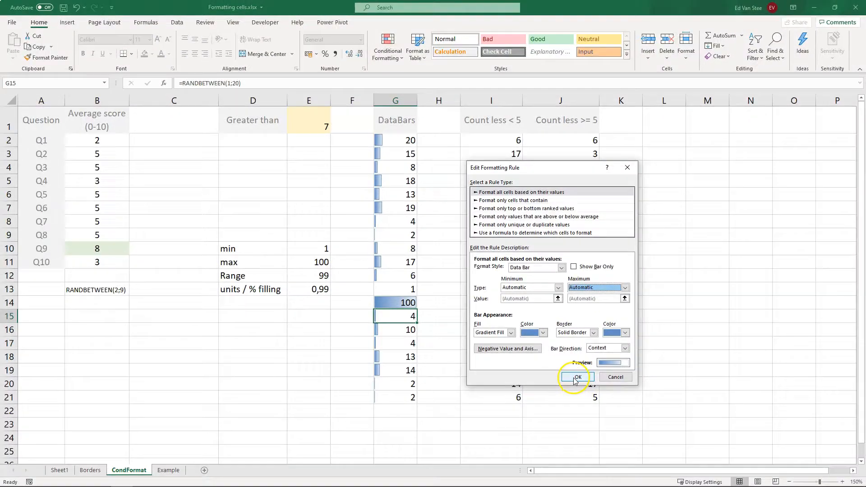
left_click(575, 381)
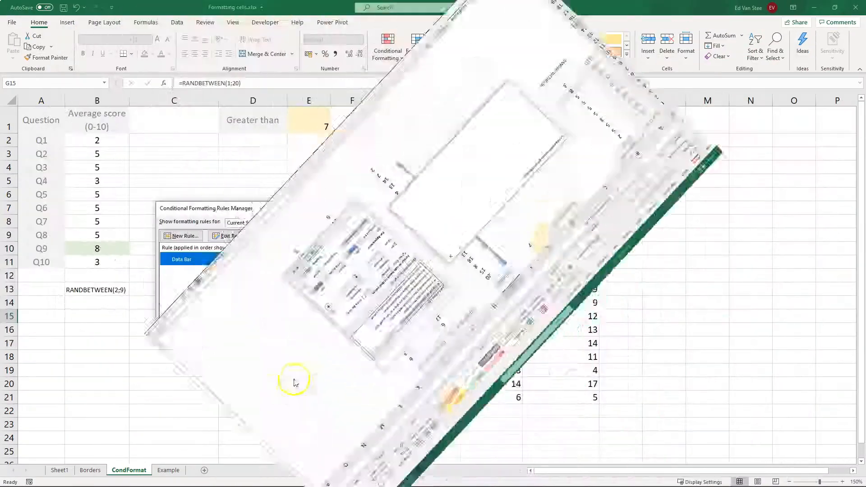
left_click(342, 328)
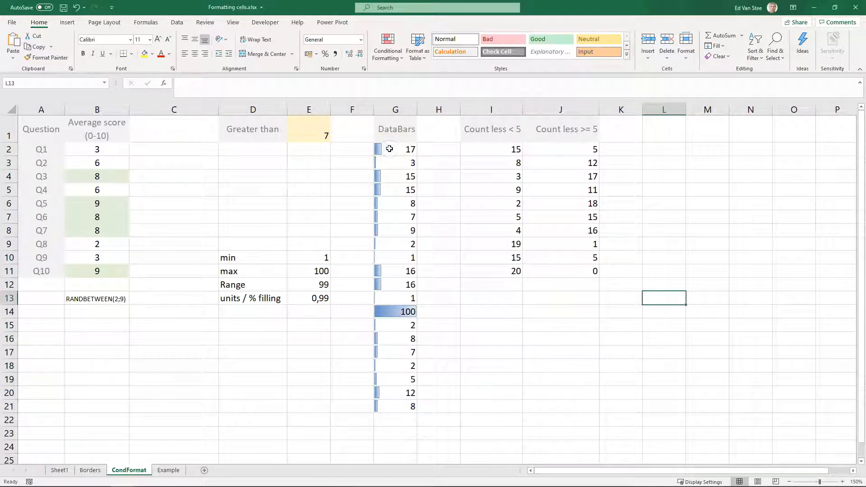
- Examine the icon set options available under conditional formatting
left_click(390, 52)
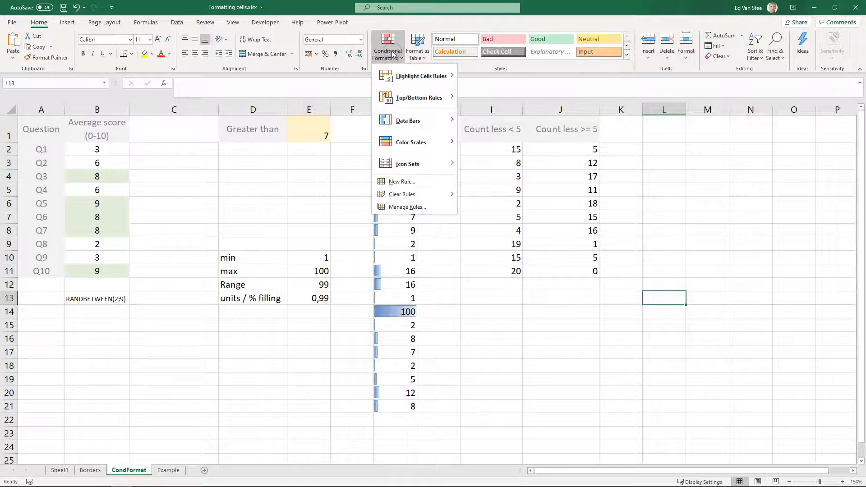
mouse_move(394, 165)
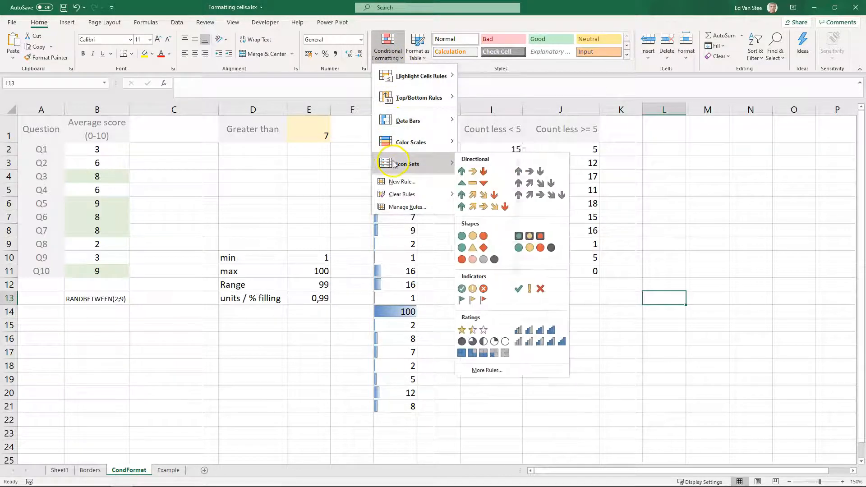
left_click(364, 220)
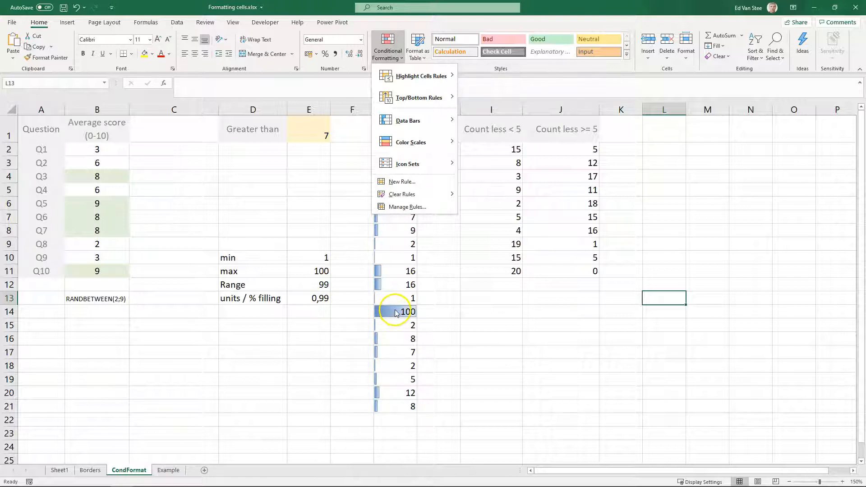
mouse_move(419, 168)
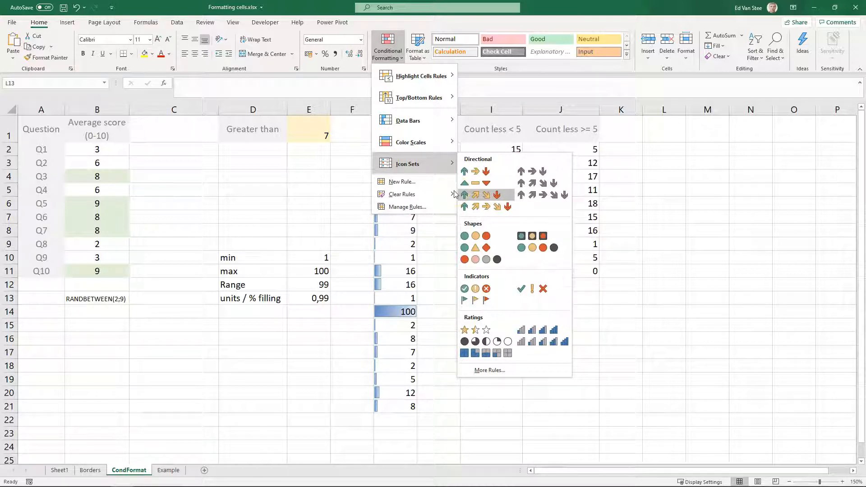
mouse_move(411, 143)
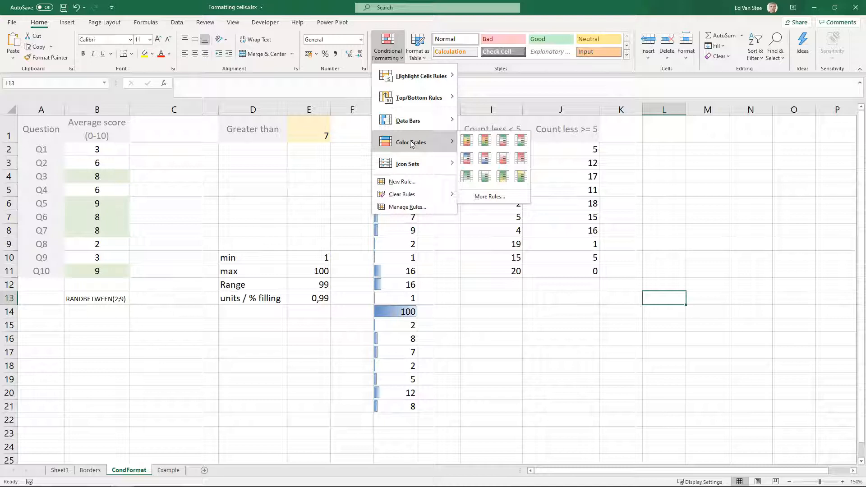
left_click(672, 303)
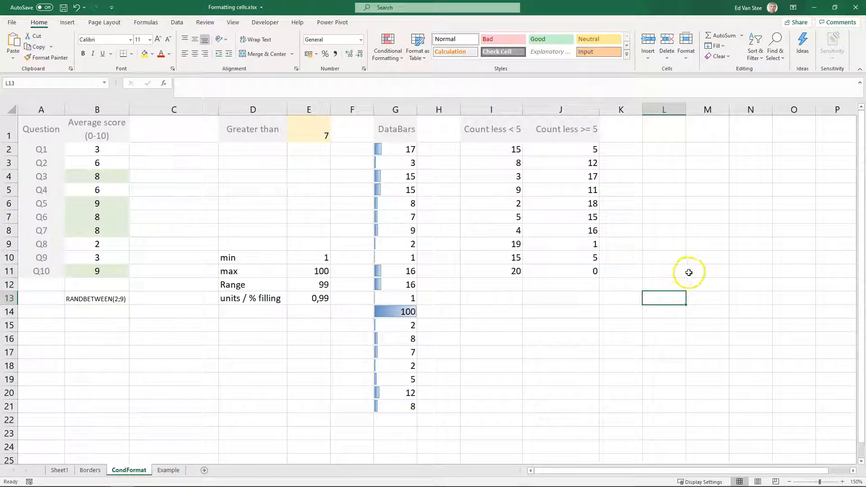
- Enter the values 1, 2 and 3 in cells M11 to M13
left_click(699, 270)
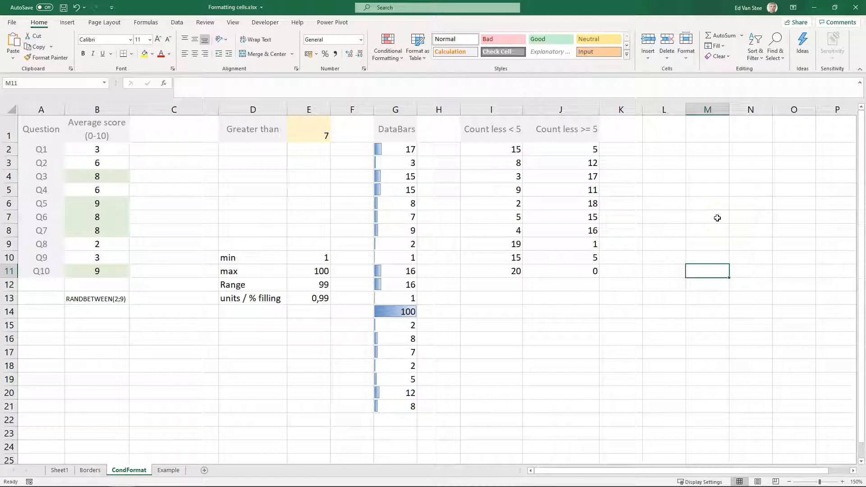
type("1")
key("Return")
type("2")
key("Return")
type("3")
key("Return")
- Apply the 3 Arrows (Colored) icon set to M11:M13
key("Up")
key("Up")
key("Up")
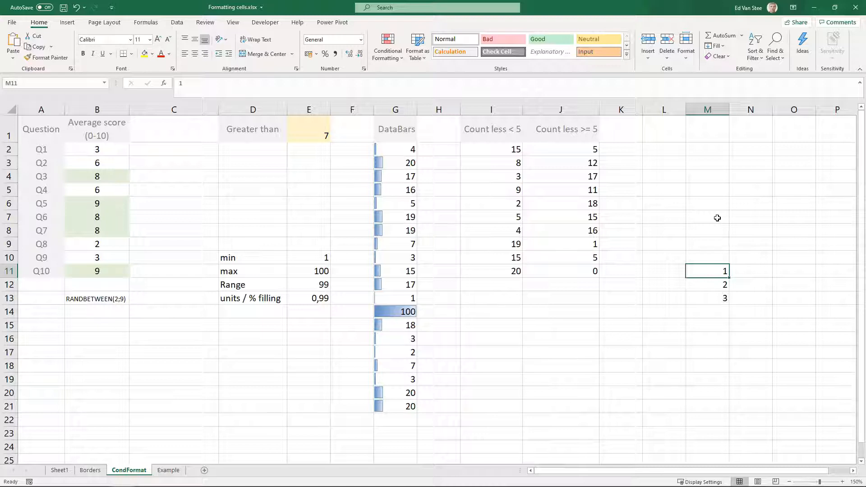
key("shift+Down")
key("shift+Down")
key("Up")
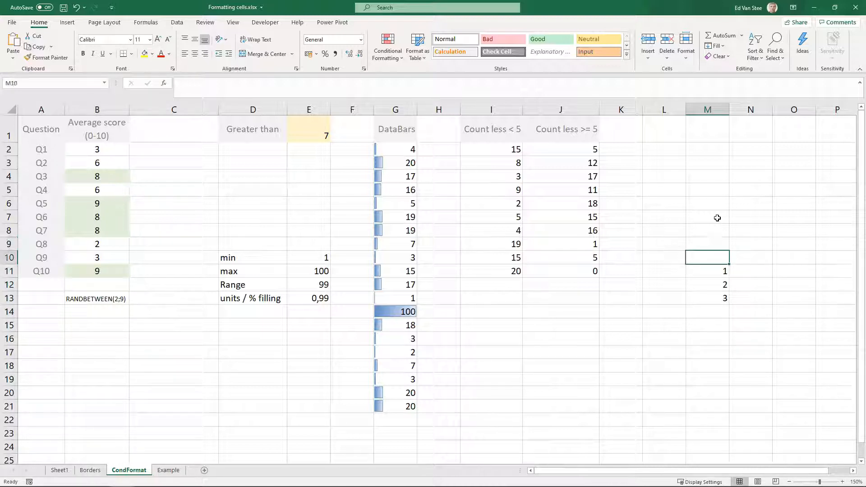
key("Down")
key("shift+Down")
key("shift+Down")
key("shift+Down")
key("shift+Up")
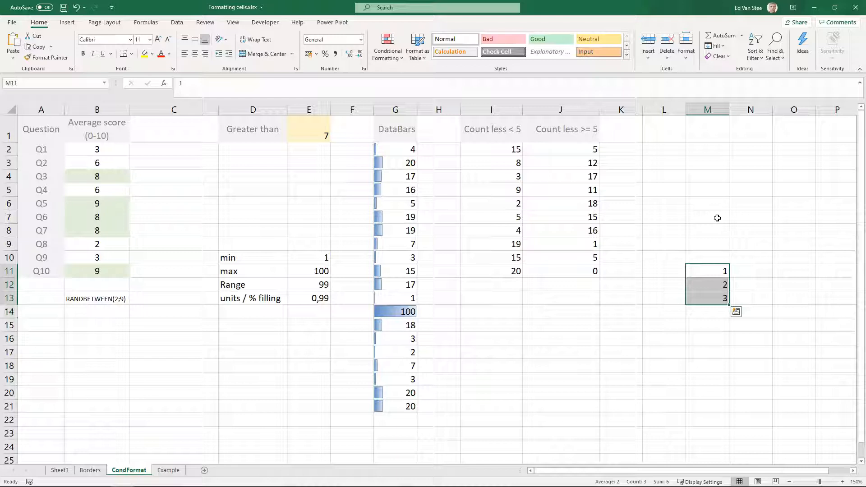
left_click(387, 45)
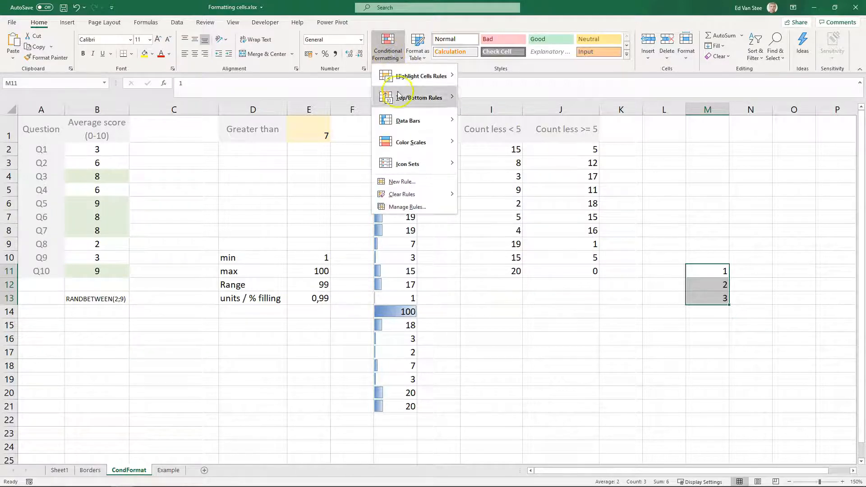
mouse_move(412, 165)
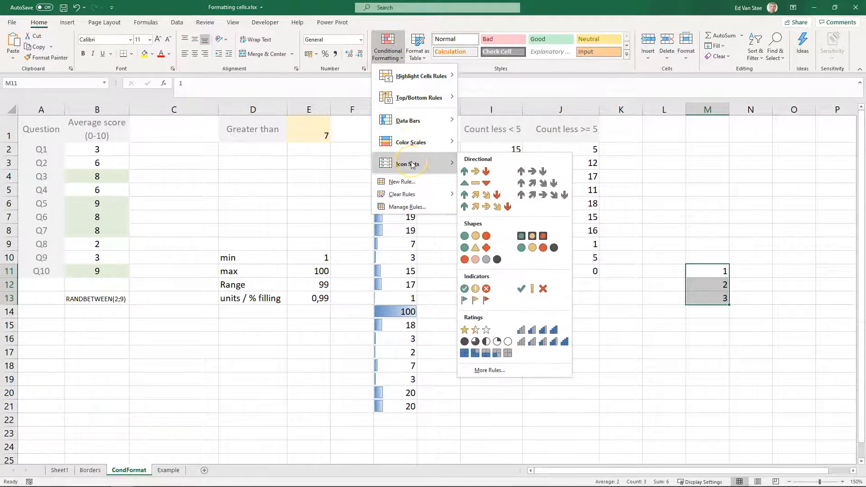
left_click(488, 172)
- Change the value in M13 to 100
left_click(715, 275)
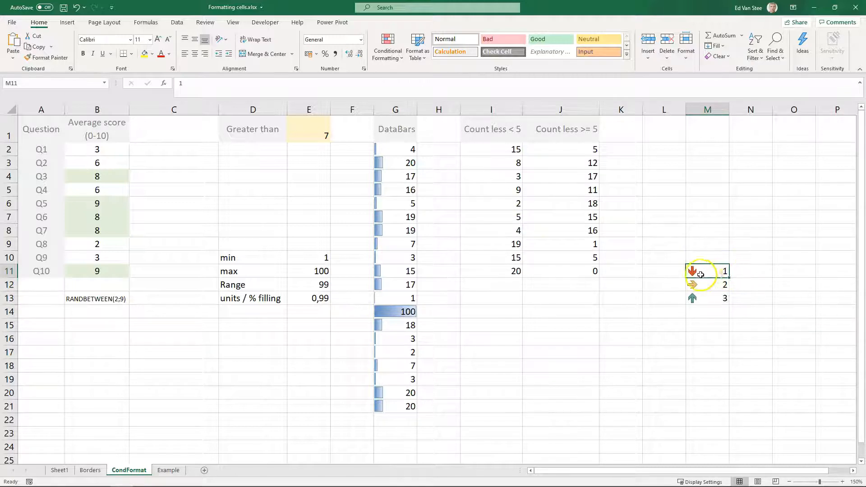
left_click(703, 297)
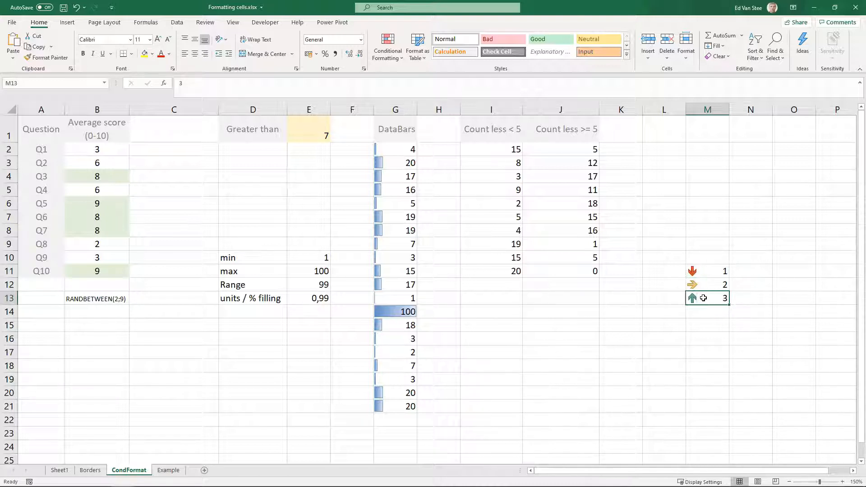
type("100")
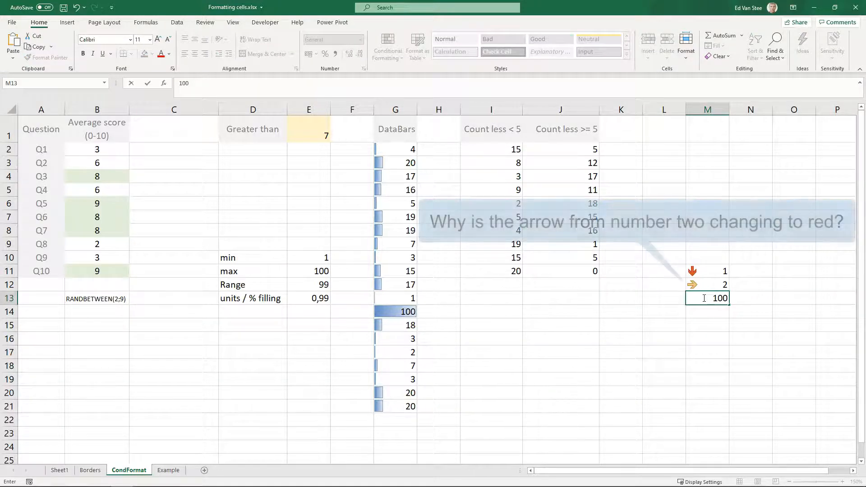
key("Return")
key("Up")
key("Up")
key("Up")
key("Down")
key("Up")
key("Down")
key("Down")
key("Up")
key("Up")
key("Down")
key("Down")
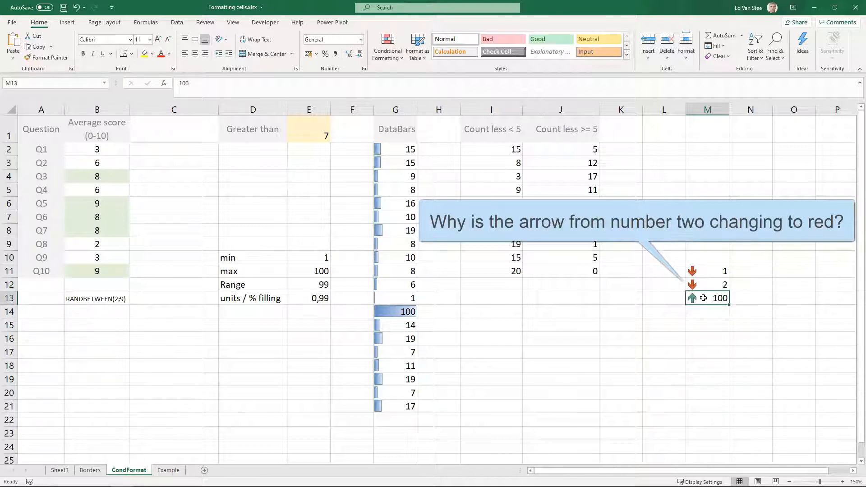
- Clear the cells M10:M13 of their values and formatting
left_click_drag(713, 245, 711, 299)
left_click(713, 56)
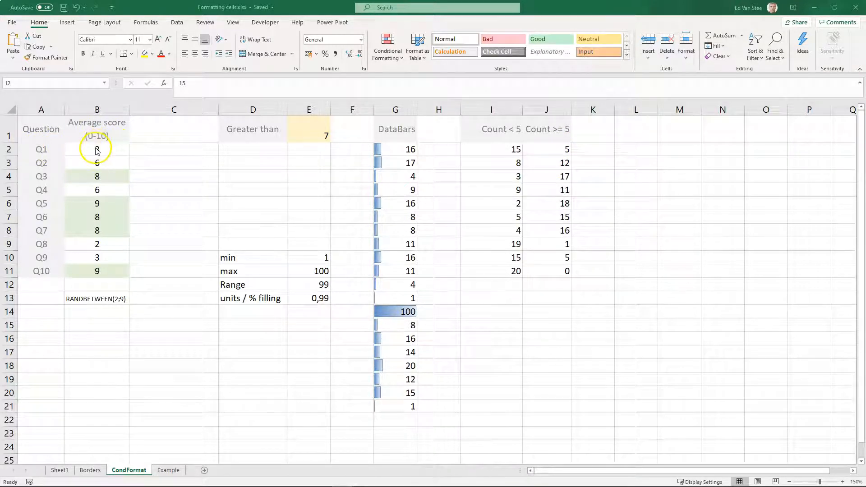
- Examine the Count < 5 and Count >= 5 values in columns I and J
left_click(509, 175)
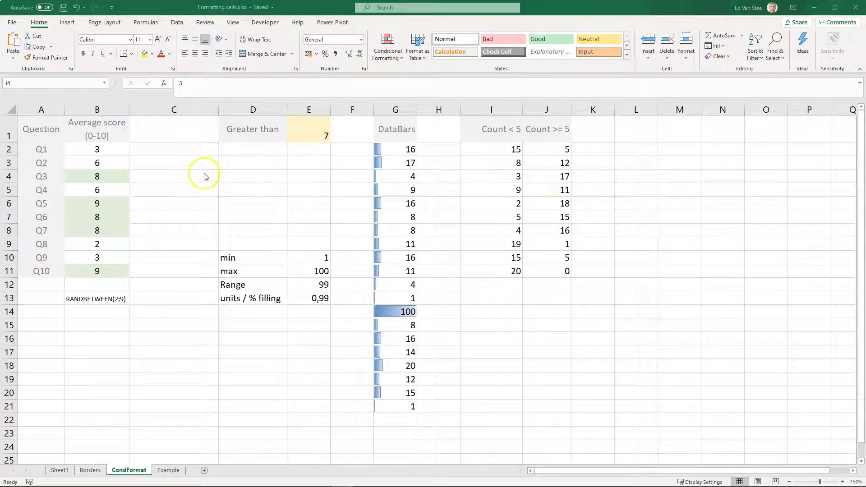
left_click(111, 147)
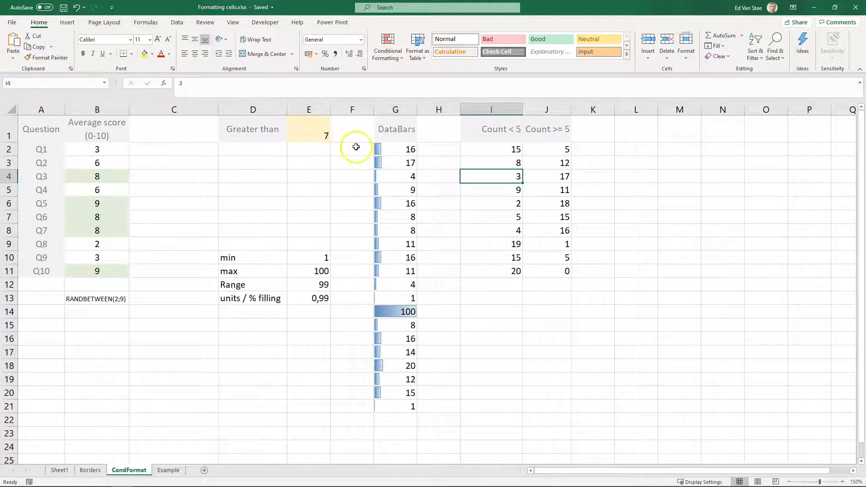
left_click(474, 150)
left_click(498, 152)
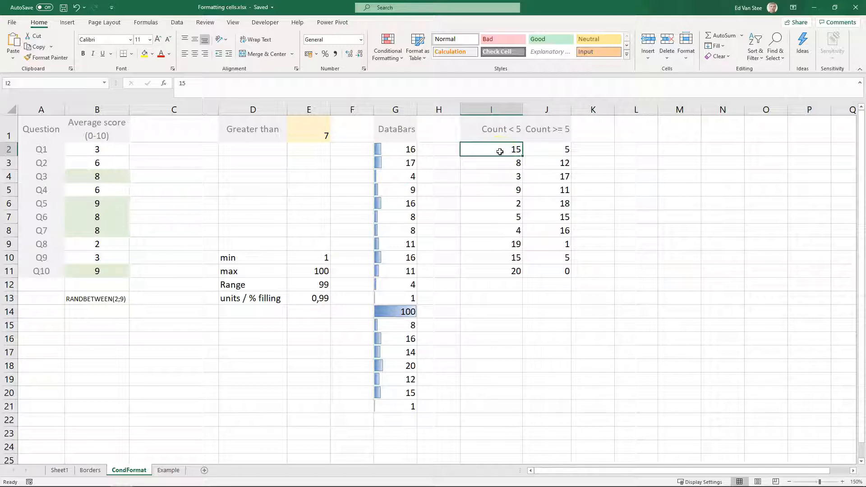
left_click(559, 148)
left_click(505, 151)
left_click(548, 149)
left_click(564, 131)
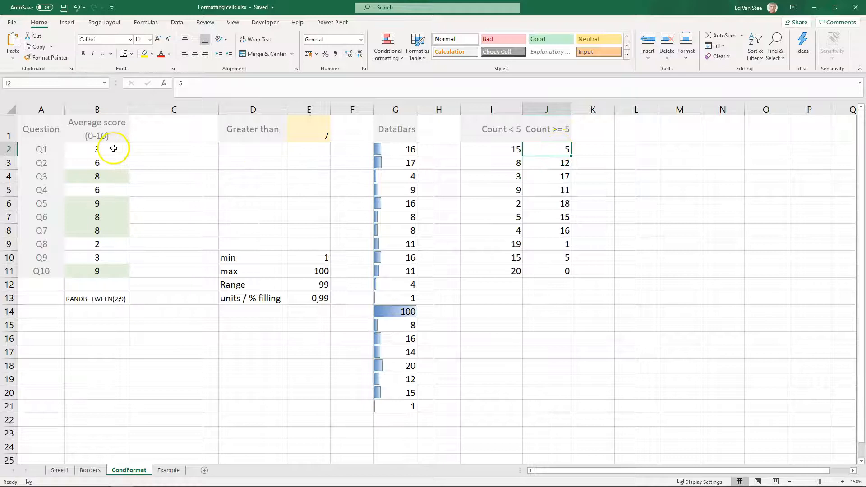
left_click(502, 150)
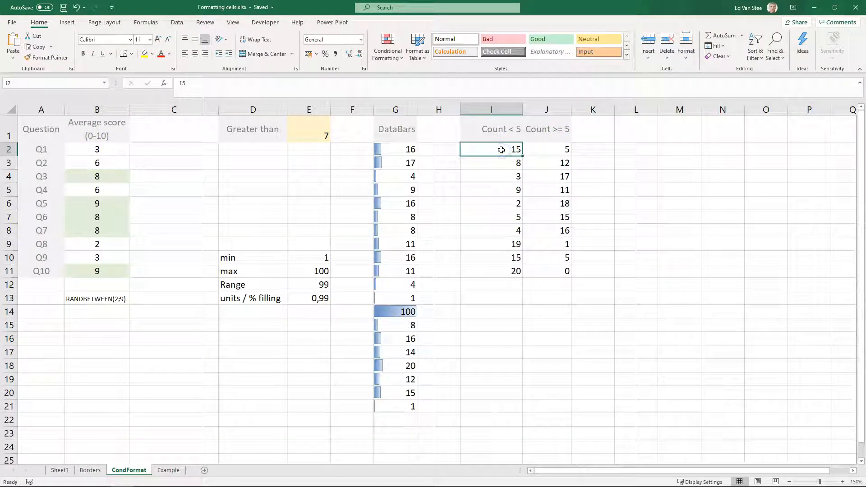
left_click_drag(500, 150, 527, 149)
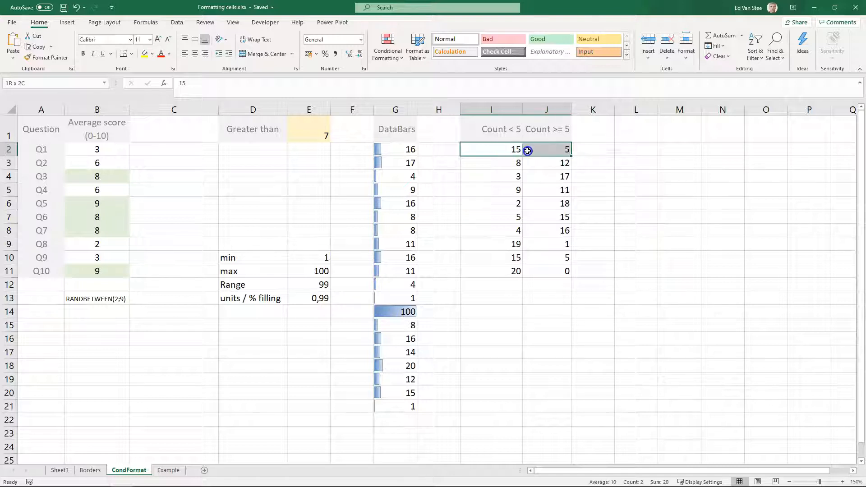
left_click(498, 149)
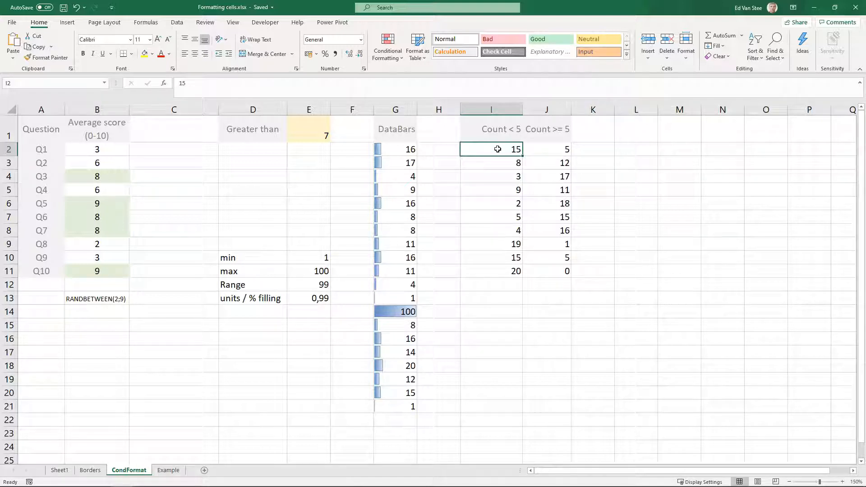
- Preview gradient data bars on I2:I11 without applying them
left_click_drag(497, 149, 496, 216)
left_click_drag(493, 257, 492, 272)
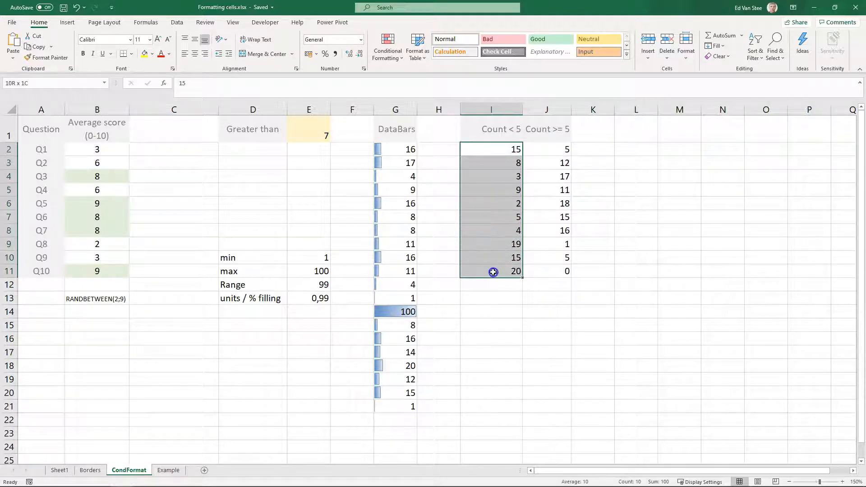
left_click(385, 54)
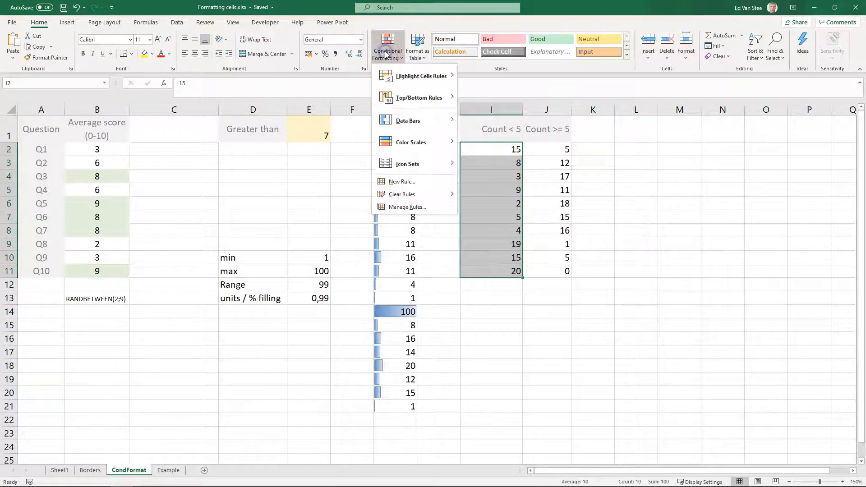
mouse_move(413, 124)
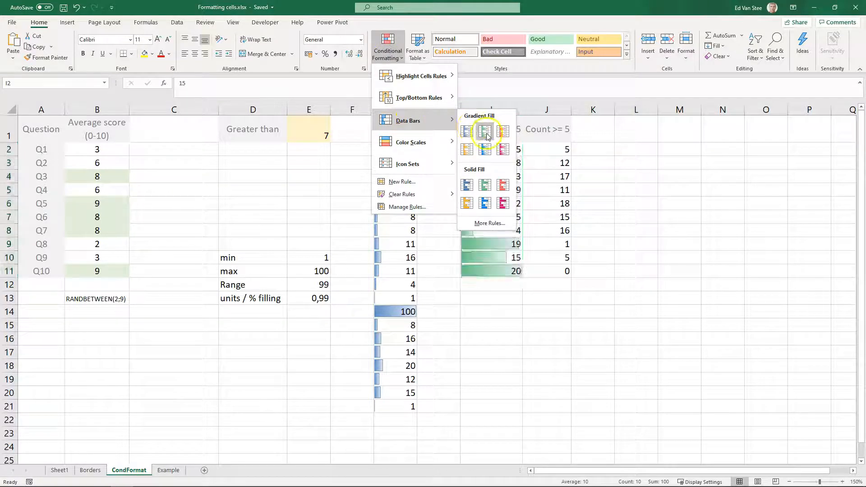
left_click(699, 196)
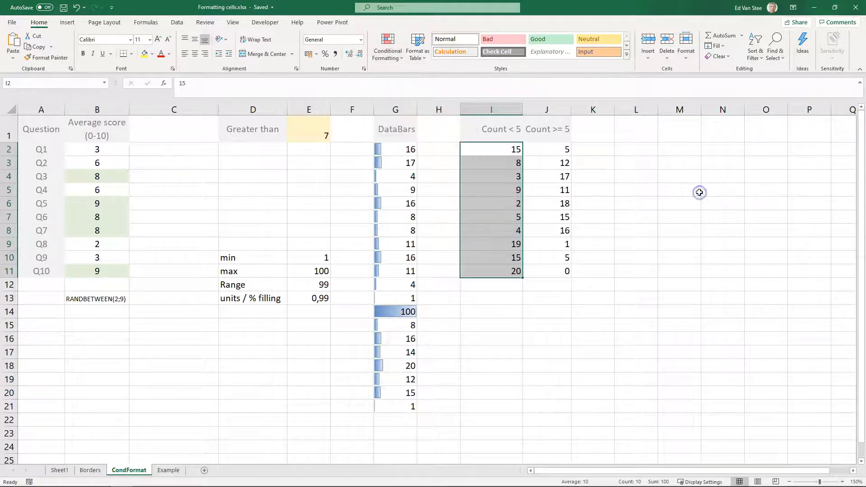
- Compare the data bar column G2:G21 with the count pairs in rows of I and J
left_click(397, 150)
left_click_drag(398, 151, 408, 407)
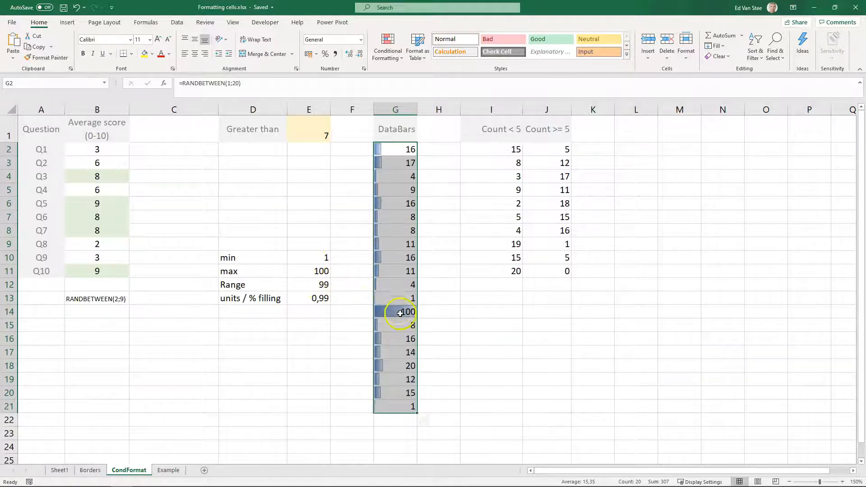
left_click(406, 217)
left_click_drag(507, 149, 544, 147)
left_click(504, 148)
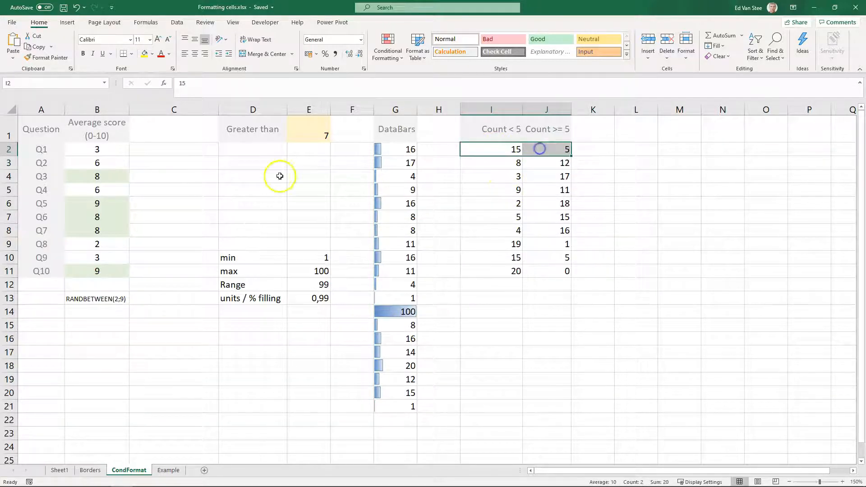
left_click_drag(490, 164, 558, 166)
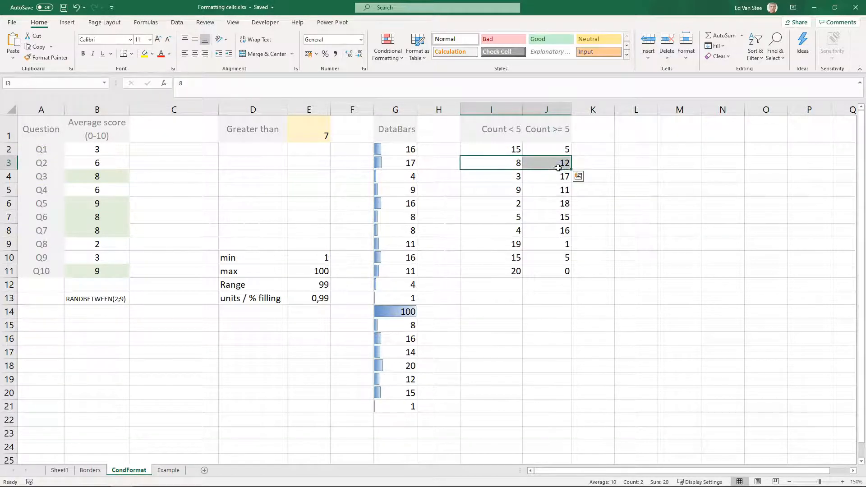
scroll(505, 181, "right", 3)
scroll(454, 184, "left", 3)
left_click_drag(492, 176, 538, 175)
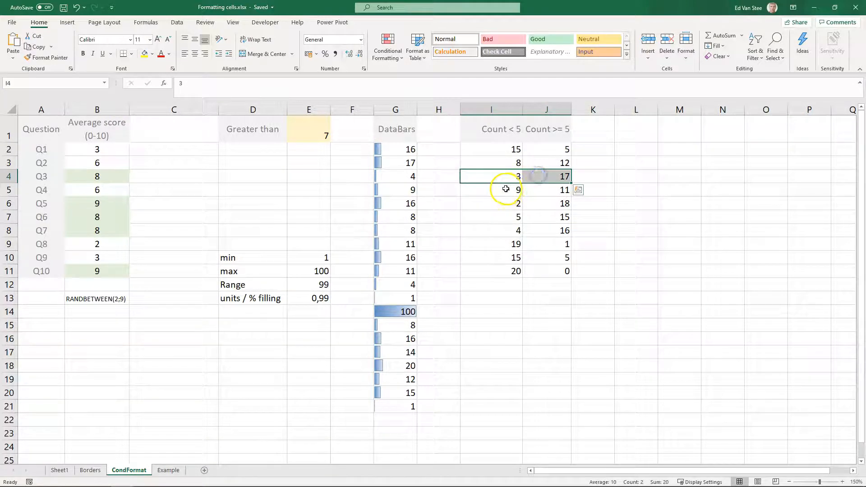
- Apply blue gradient data bars to the pair of counts in I2:J2
left_click(497, 150)
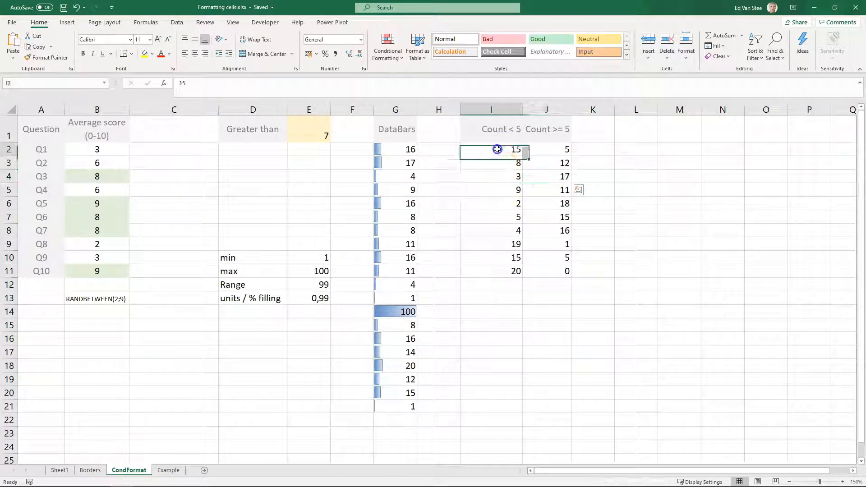
left_click_drag(496, 149, 534, 149)
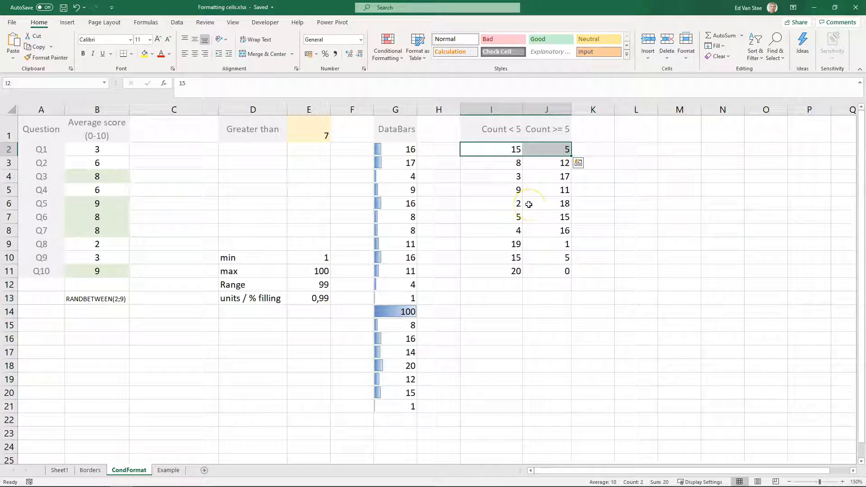
left_click_drag(507, 150, 546, 152)
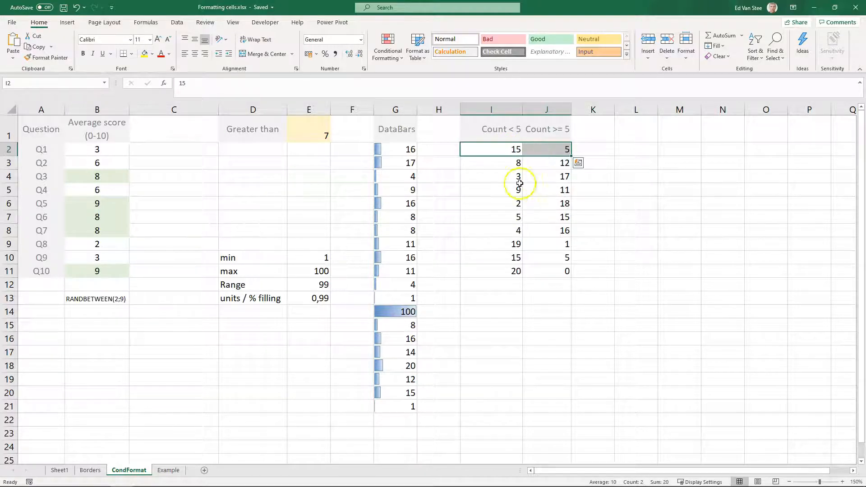
left_click(386, 53)
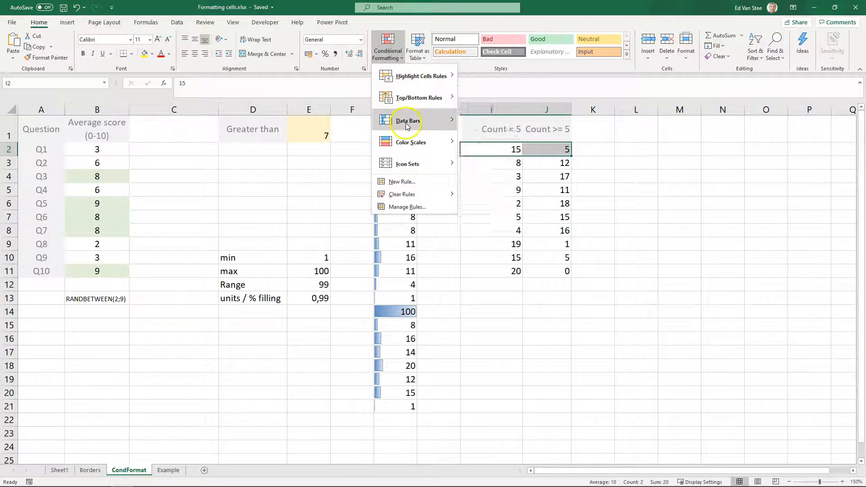
mouse_move(404, 121)
left_click(467, 131)
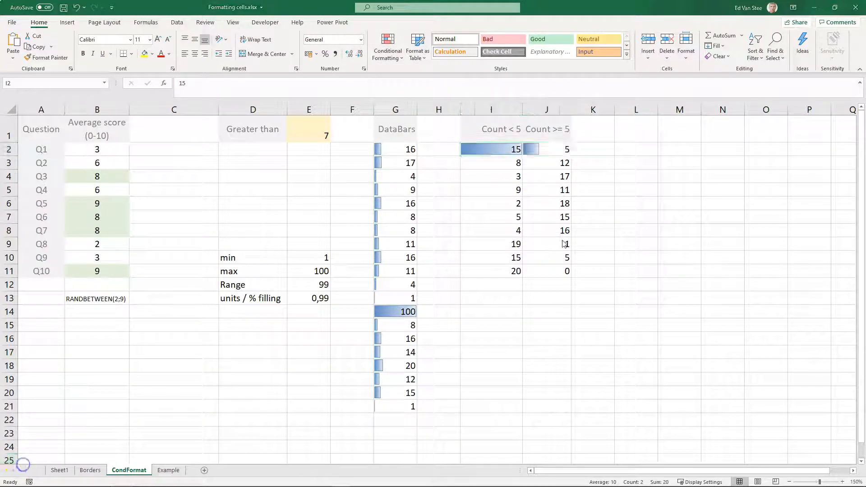
- Review the conditional formatting rules applied to I2:J2
left_click_drag(496, 149, 545, 149)
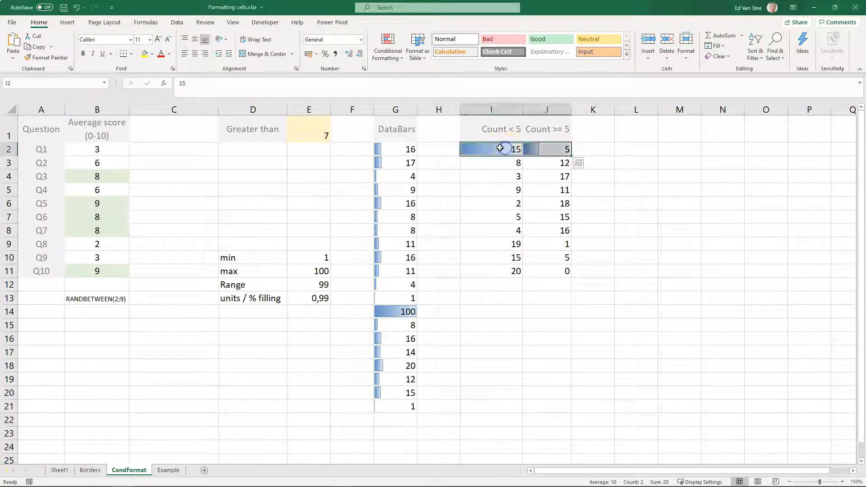
left_click(386, 45)
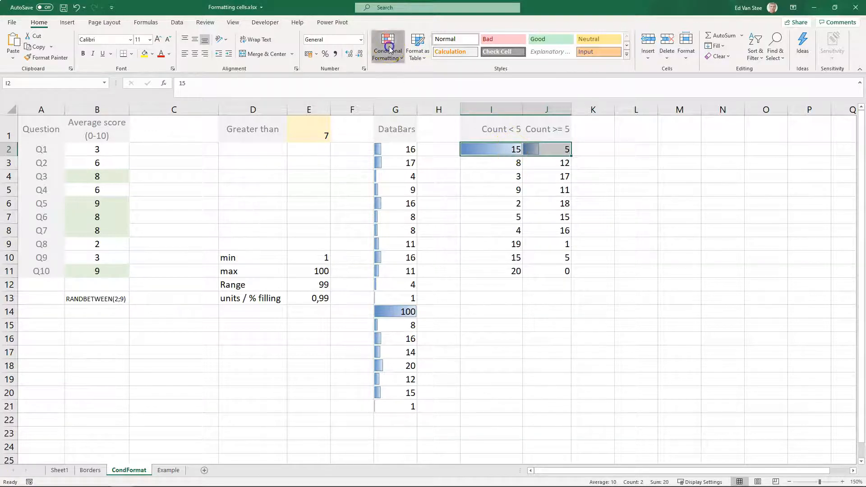
left_click(402, 206)
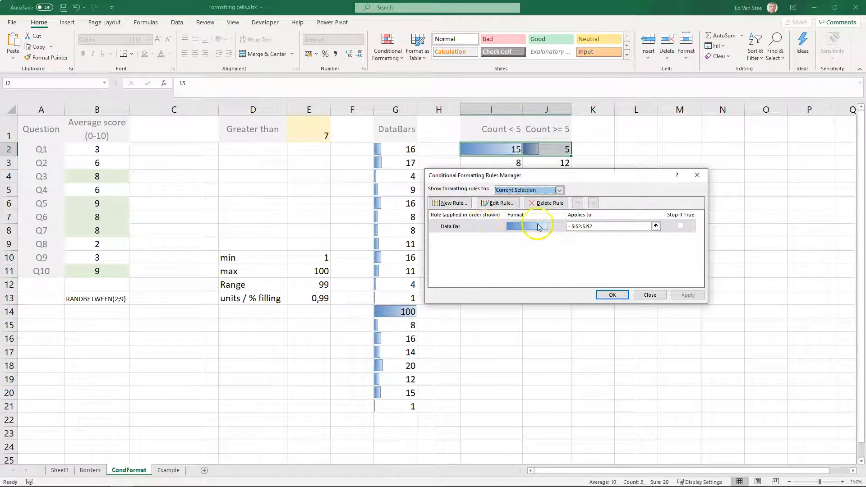
left_click(649, 295)
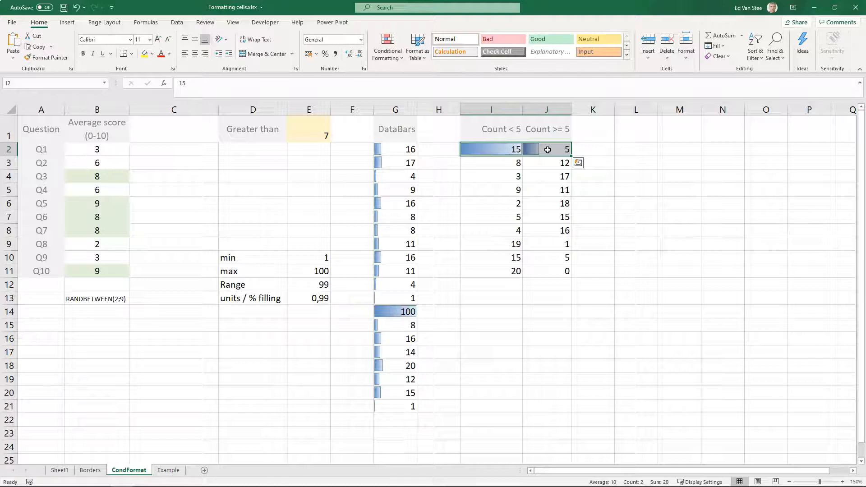
- Change the Count < 5 value in I2 to -15
left_click(498, 150)
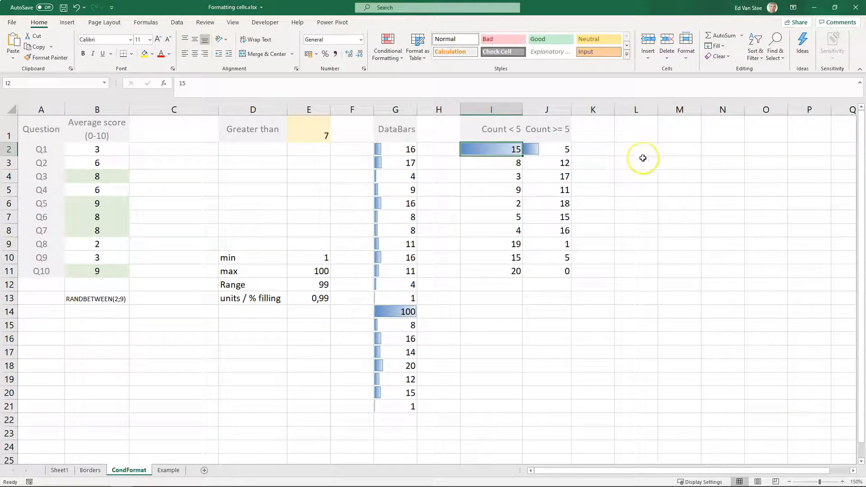
type("-")
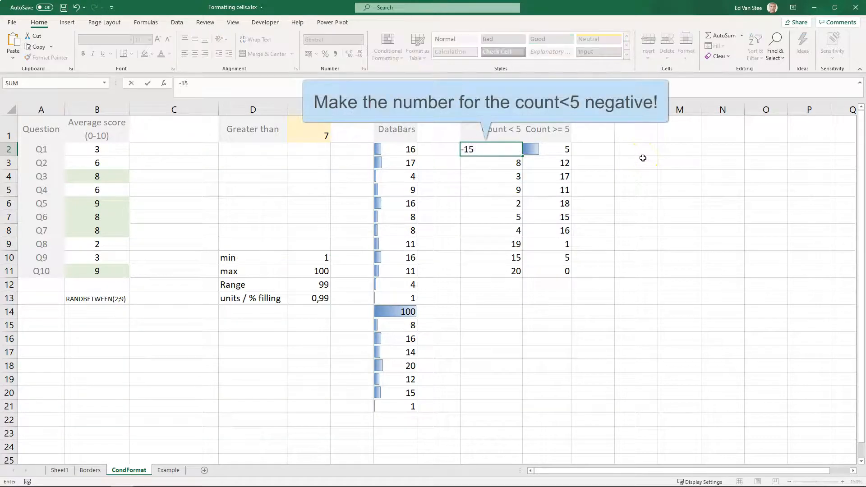
type("15")
key("Return")
key("Up")
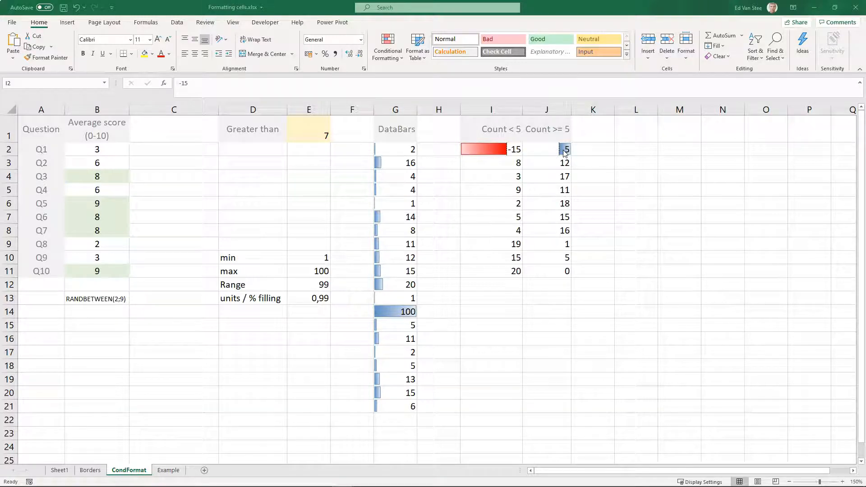
- Edit the I2:J2 data bar rule to show the bar only with a Right-to-Left bar direction, and apply it
left_click(479, 150)
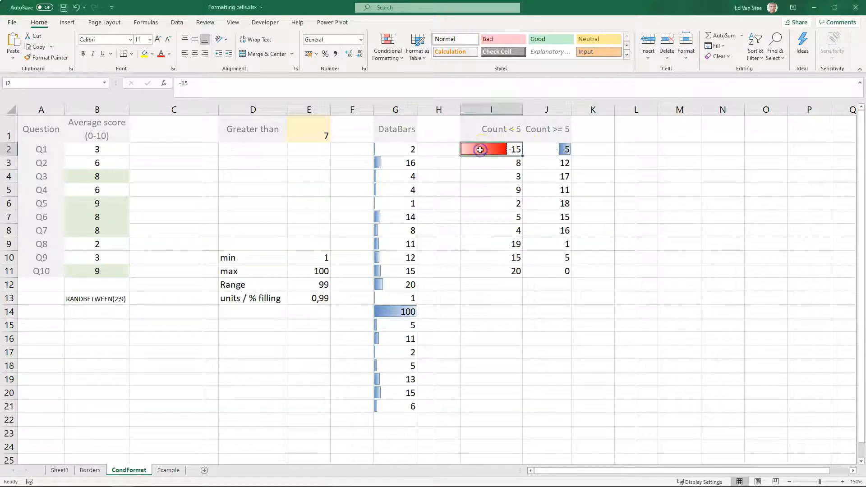
left_click(387, 50)
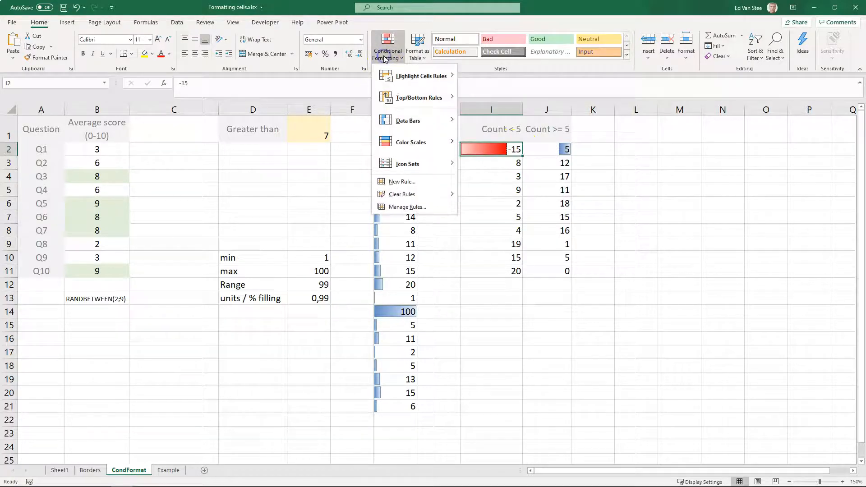
left_click(406, 206)
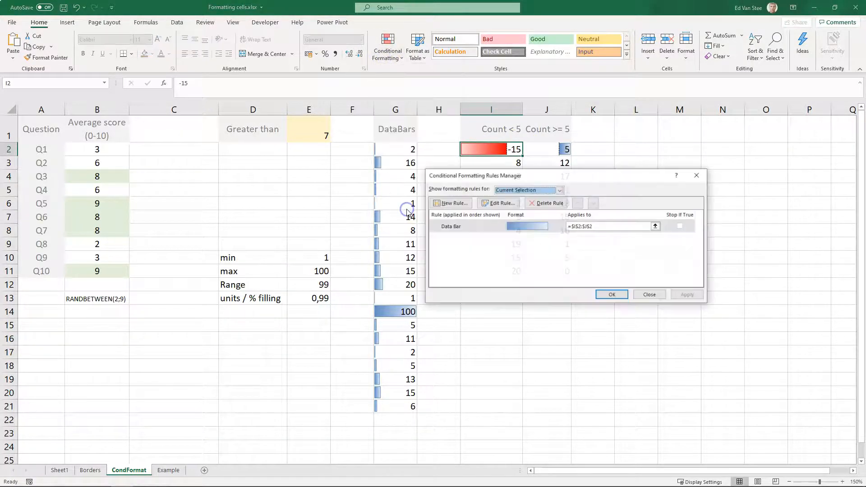
double_click(459, 227)
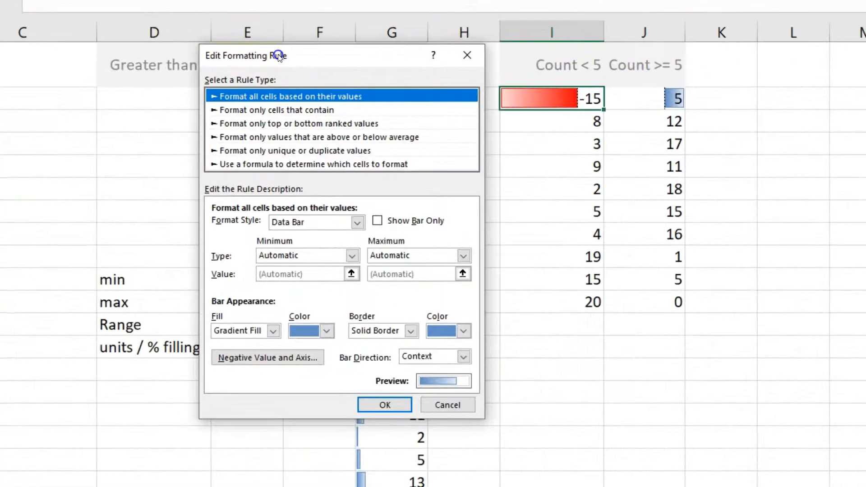
left_click(376, 223)
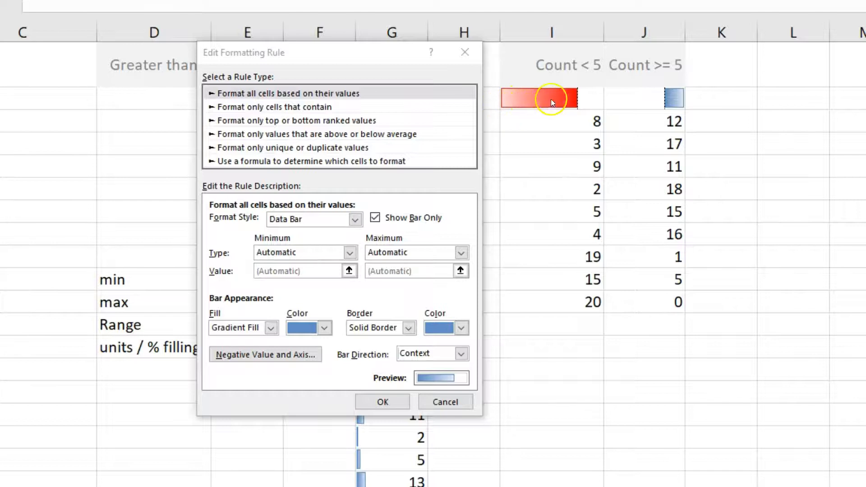
left_click(461, 354)
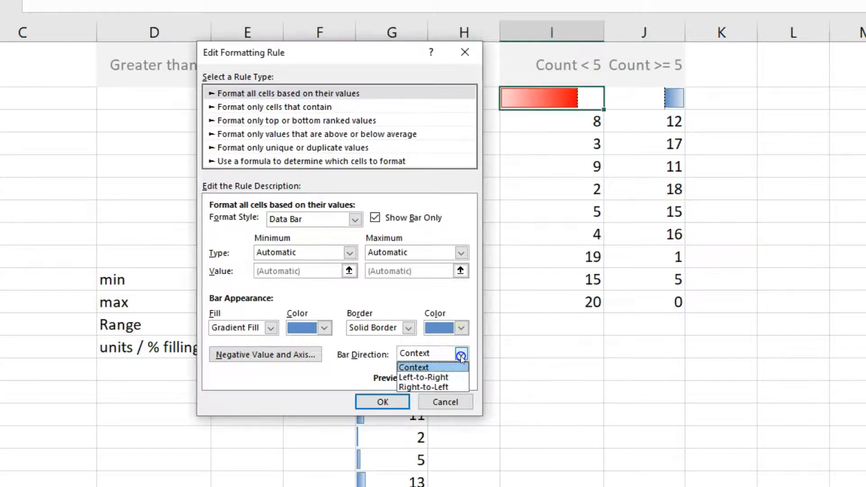
left_click(429, 386)
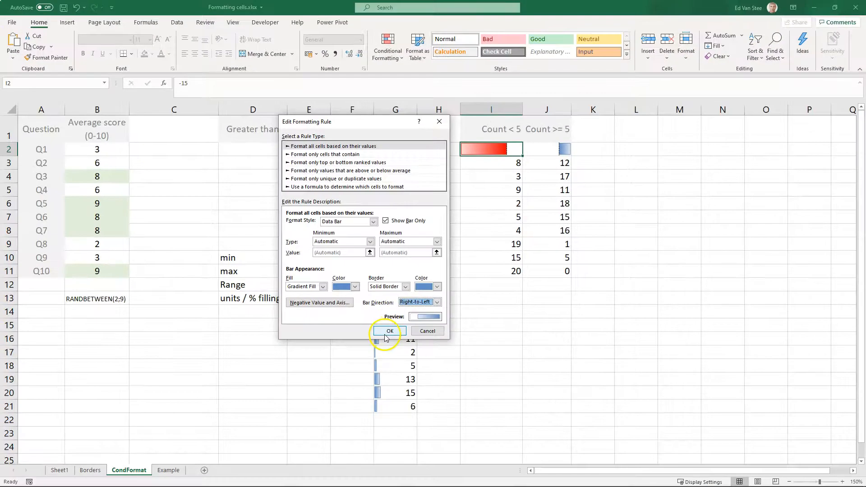
left_click(377, 405)
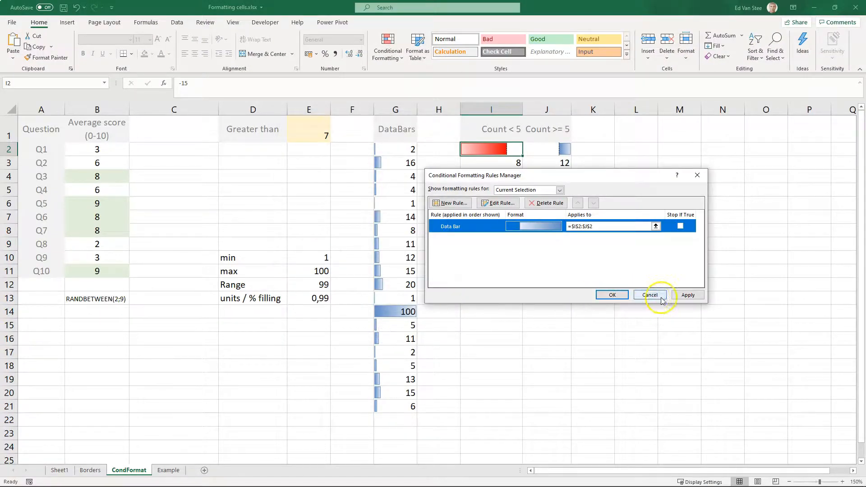
left_click(688, 296)
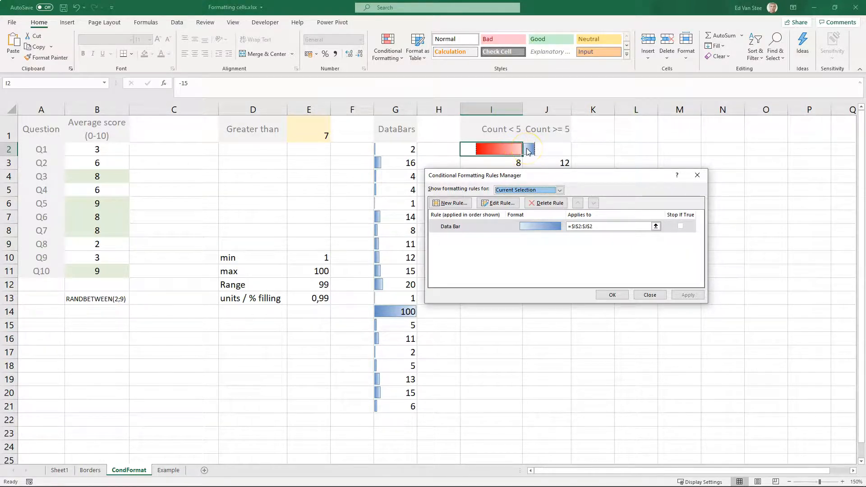
- Change the I2:J2 data bar to a light blue solid fill with no border
left_click_drag(544, 174, 528, 211)
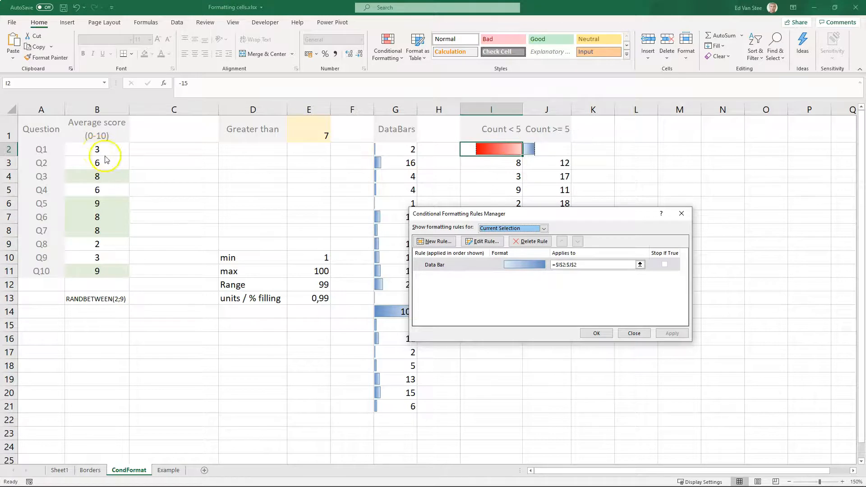
double_click(453, 266)
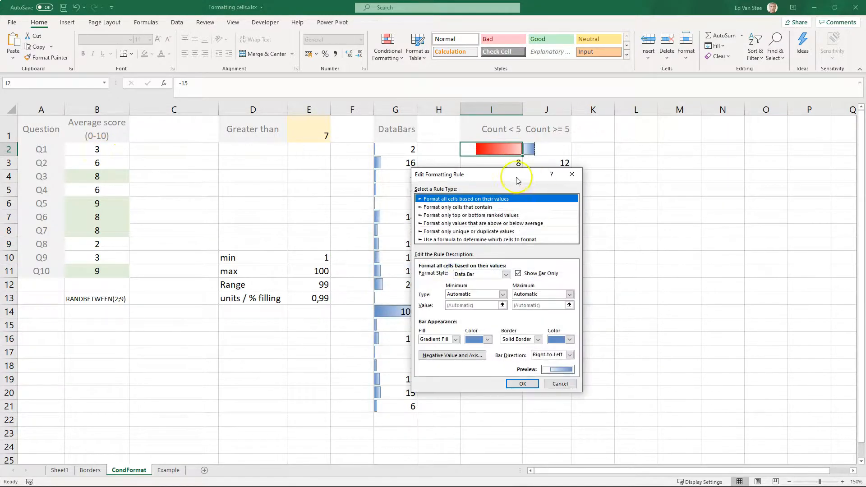
left_click_drag(486, 174, 355, 152)
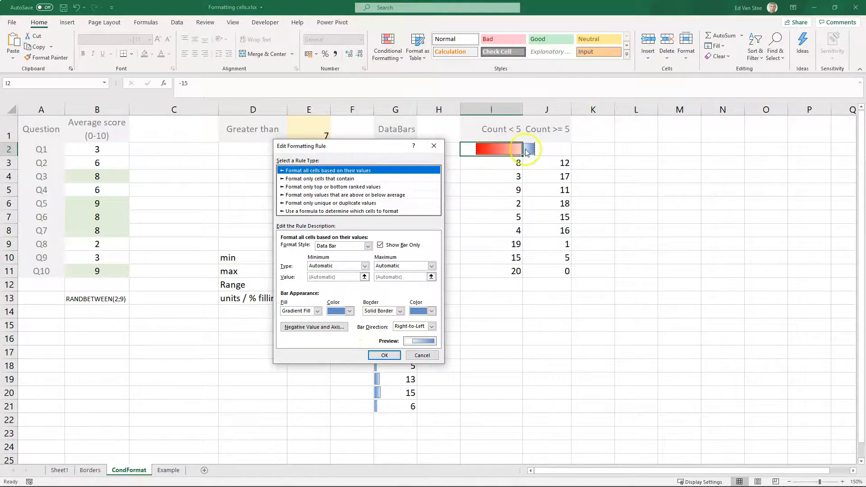
left_click(318, 312)
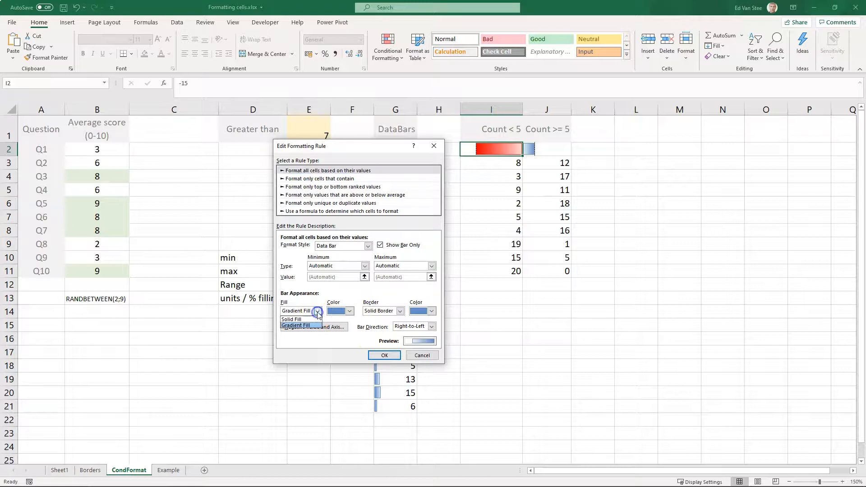
left_click(303, 318)
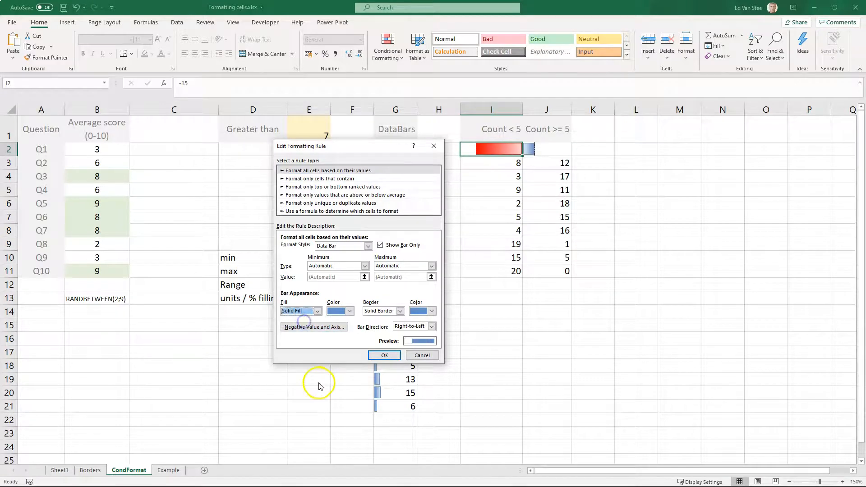
left_click(349, 311)
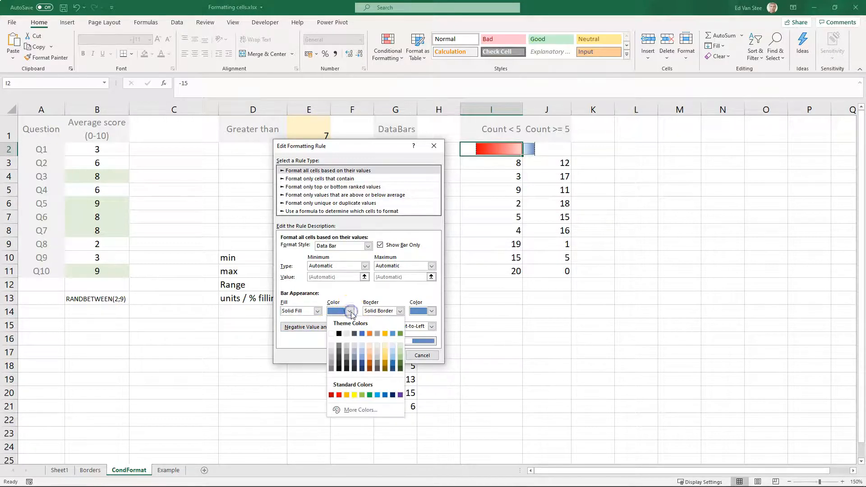
left_click(362, 333)
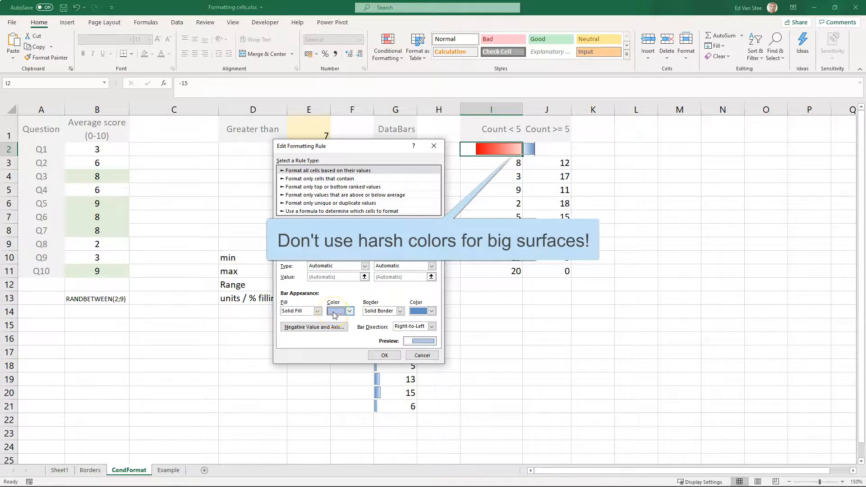
left_click(382, 311)
left_click(385, 314)
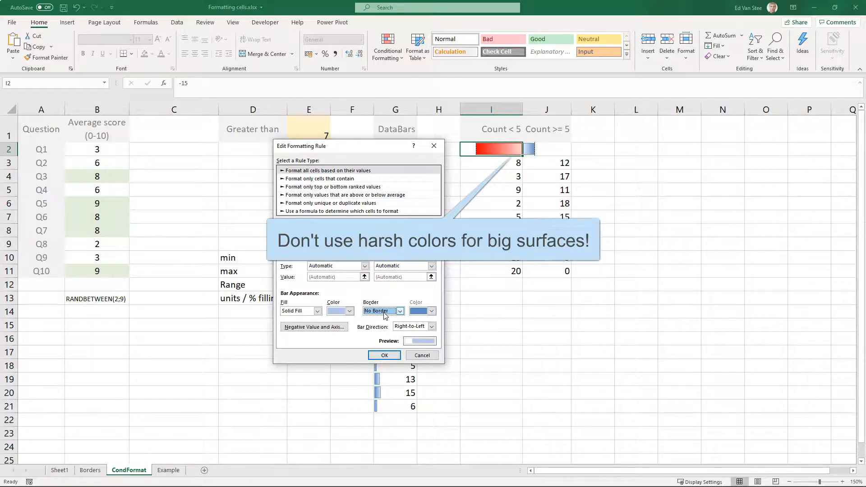
- Set the negative bar fill color to light orange and confirm the edited rule
left_click(328, 332)
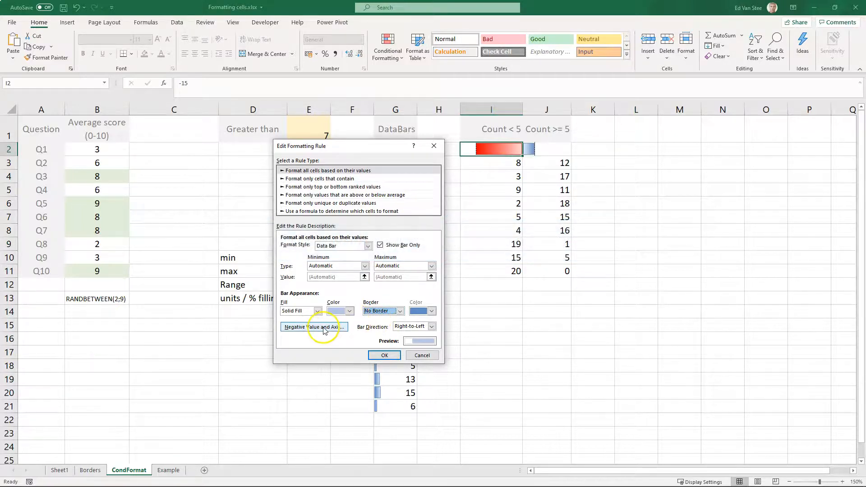
left_click(323, 330)
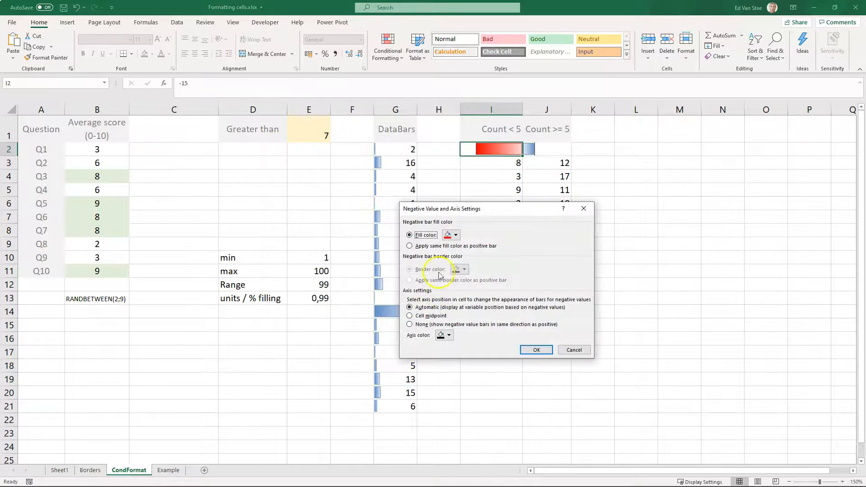
left_click(455, 236)
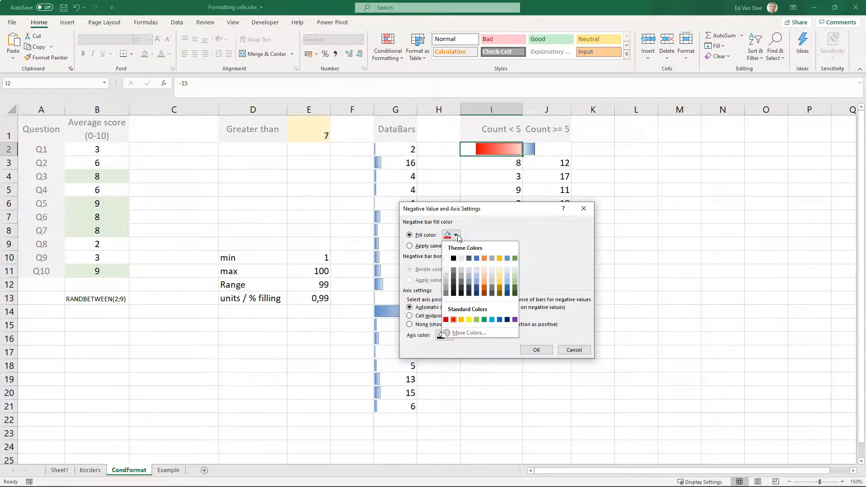
left_click(484, 273)
left_click(536, 347)
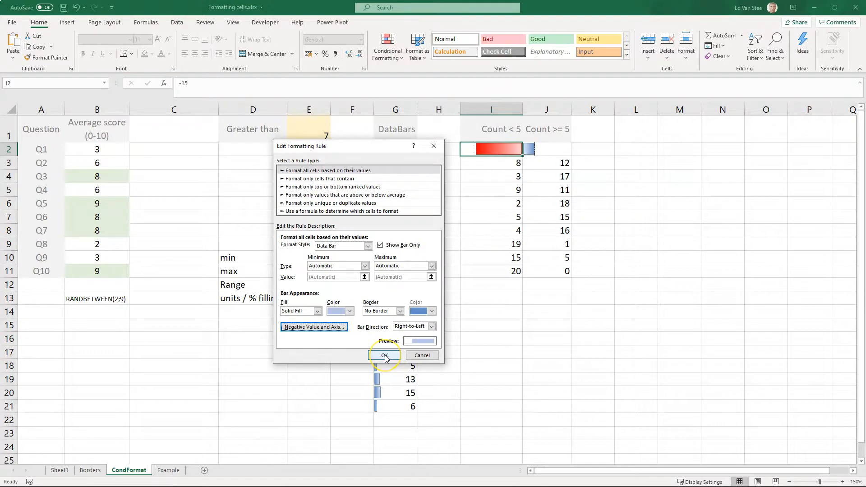
left_click(384, 355)
left_click(546, 338)
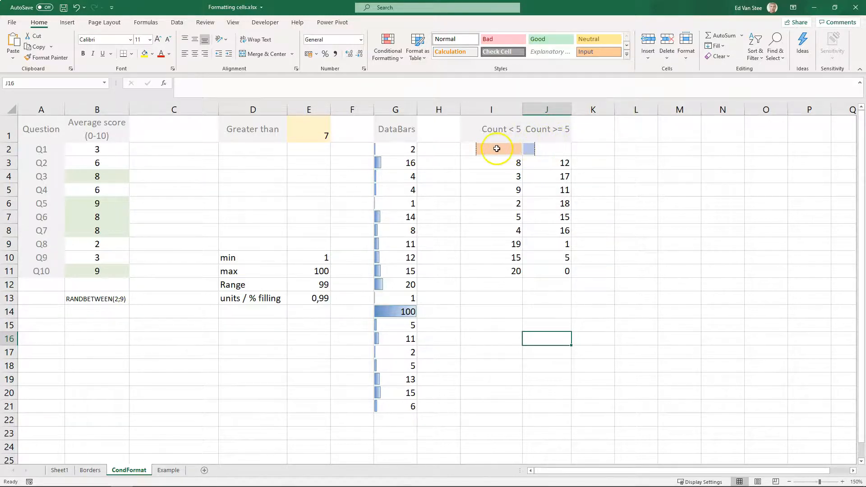
- Apply blue gradient data bars to the pair of counts in I3:J3
left_click_drag(494, 163, 536, 169)
left_click(498, 163)
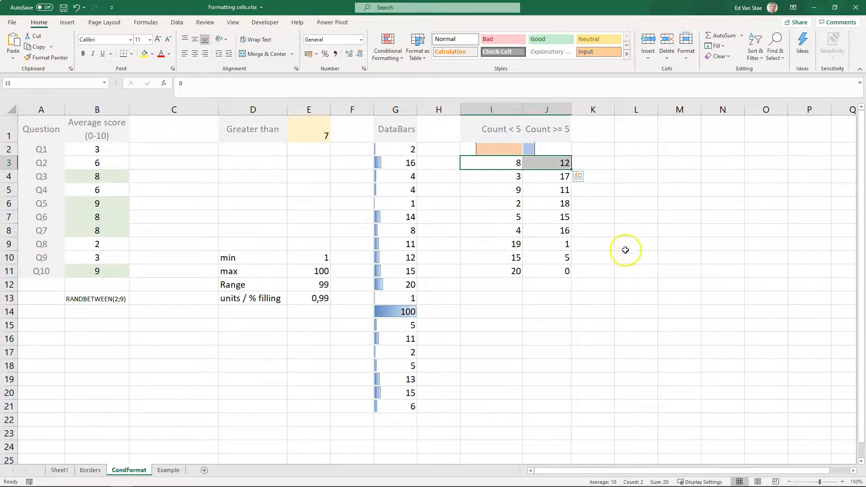
left_click(389, 52)
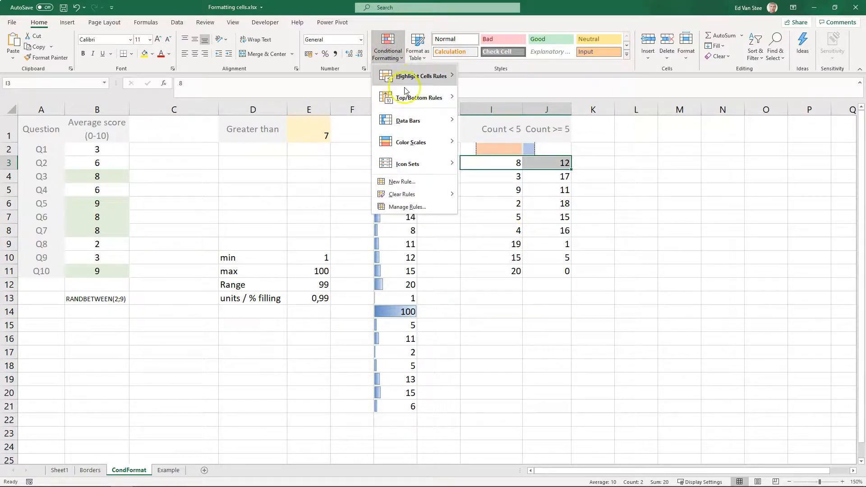
mouse_move(409, 121)
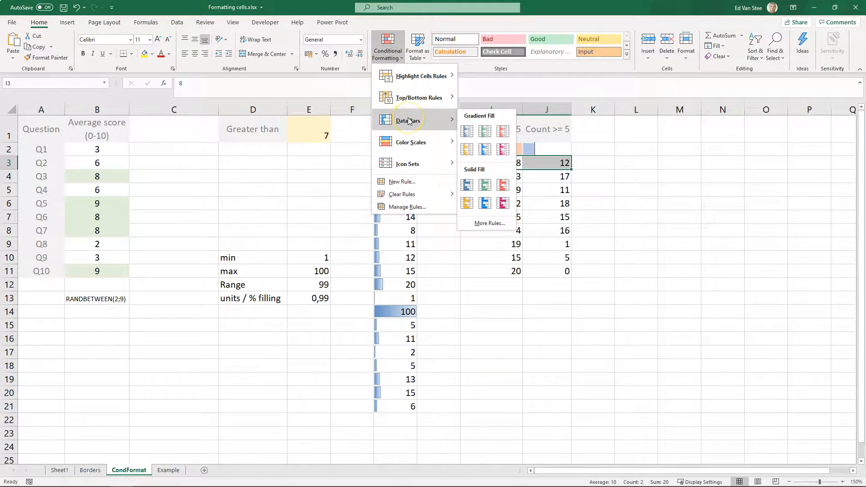
left_click(467, 131)
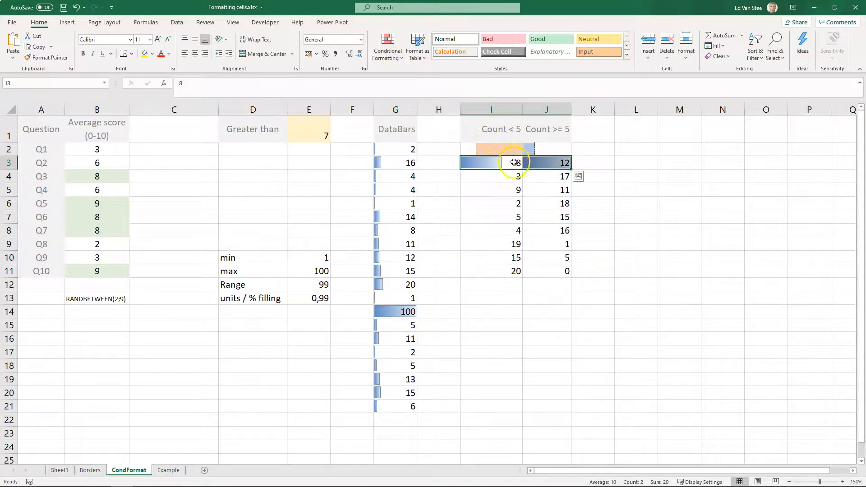
- Change the Count < 5 value in I3 to -8
left_click(515, 162)
type("-")
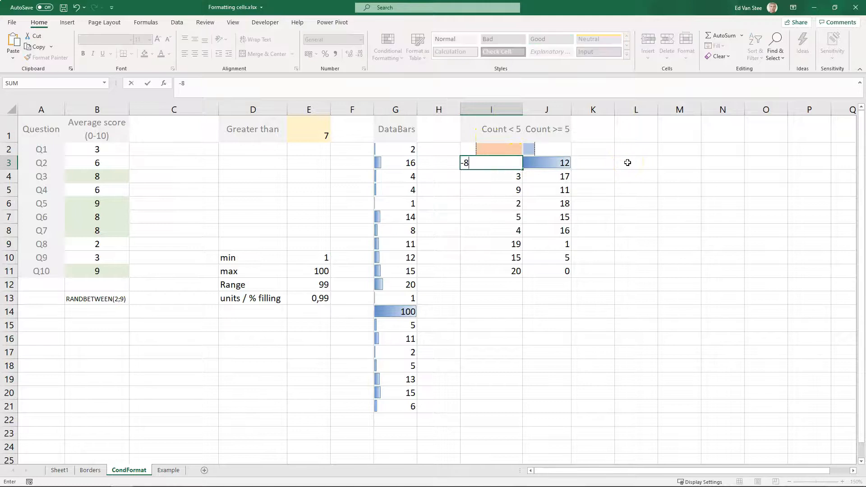
key("Return")
- Open the data bar rule for I3:J3 for editing and turn on Show Bar Only
left_click(511, 163)
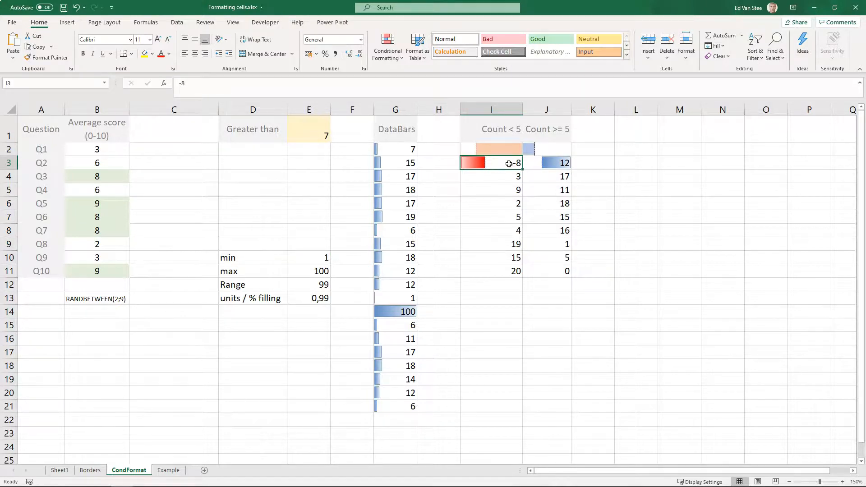
left_click(387, 48)
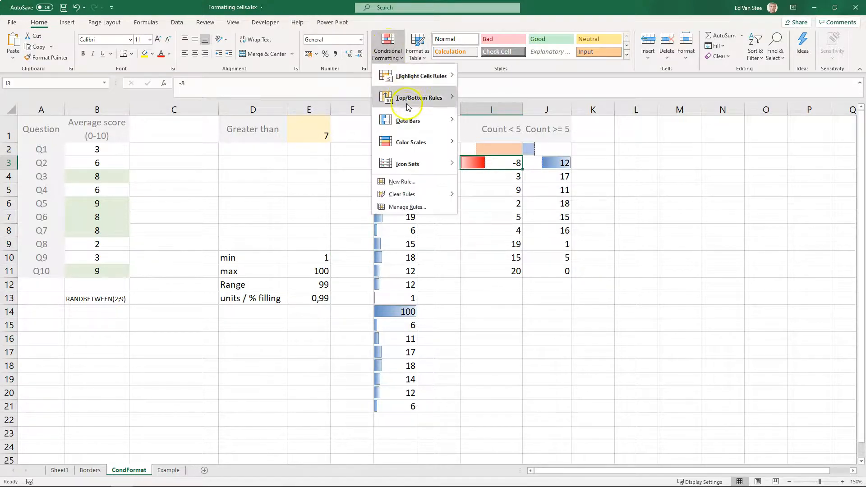
left_click(415, 207)
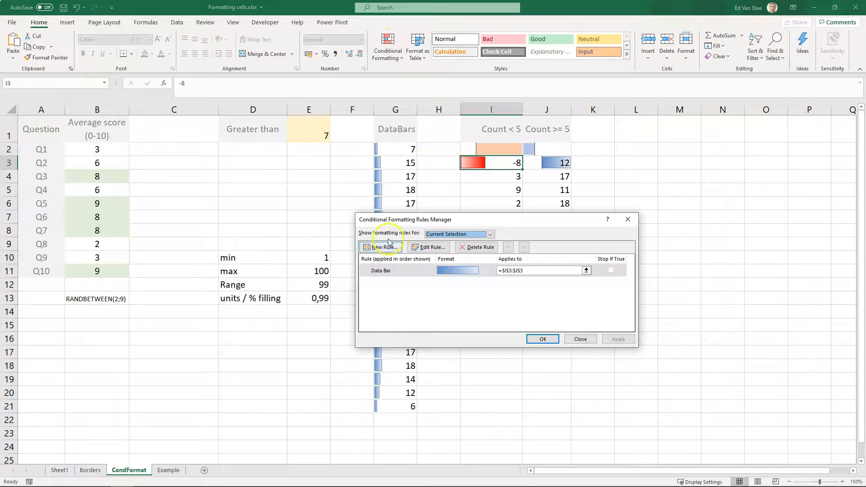
left_click(400, 271)
double_click(400, 271)
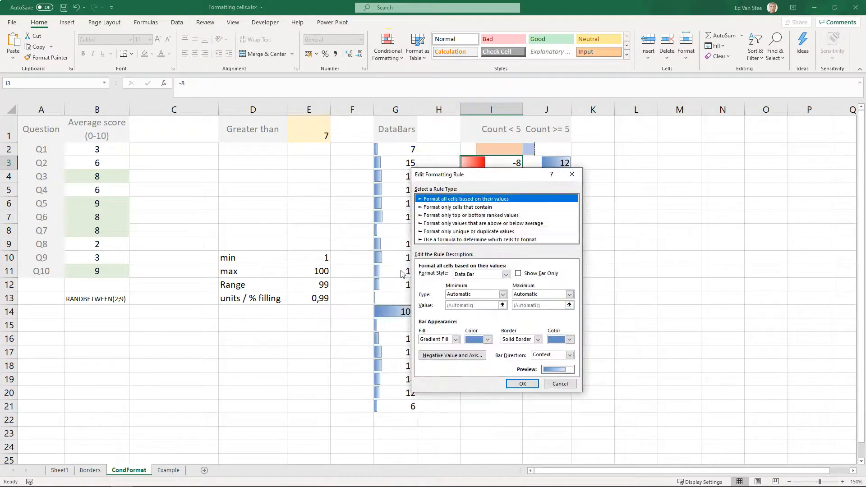
left_click(518, 274)
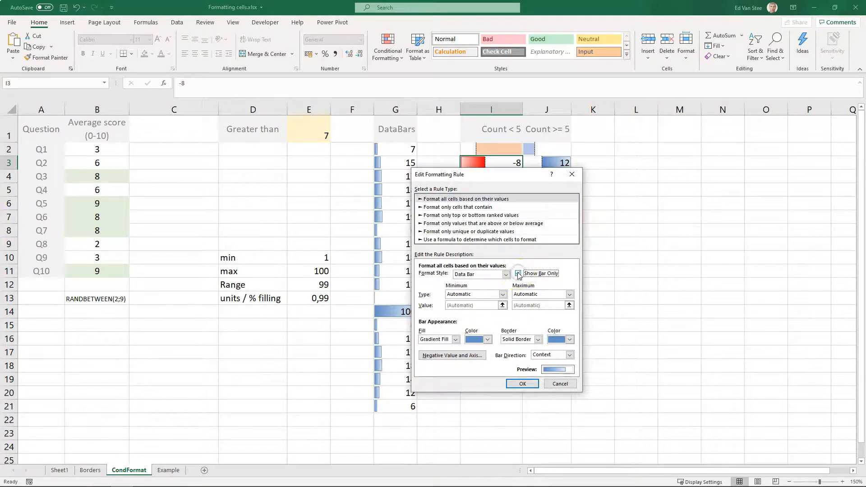
- Remove the bar border and set the bar direction to Right-to-Left
left_click(534, 339)
left_click(529, 347)
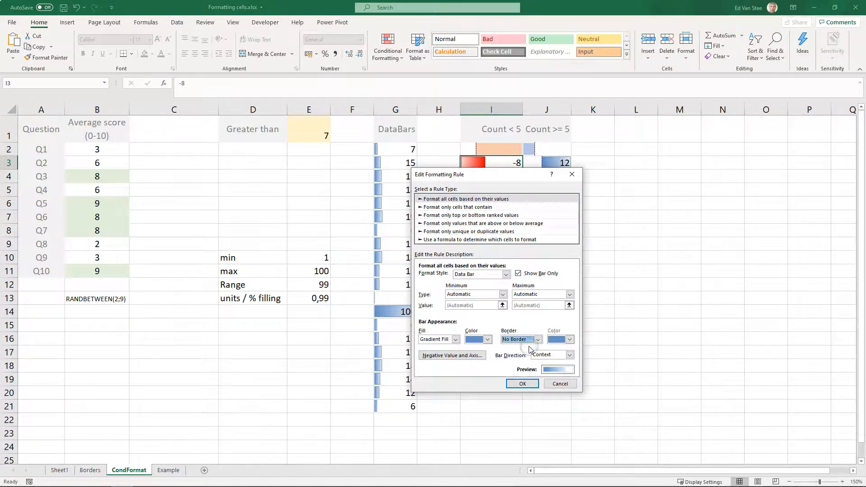
left_click(569, 354)
left_click(559, 375)
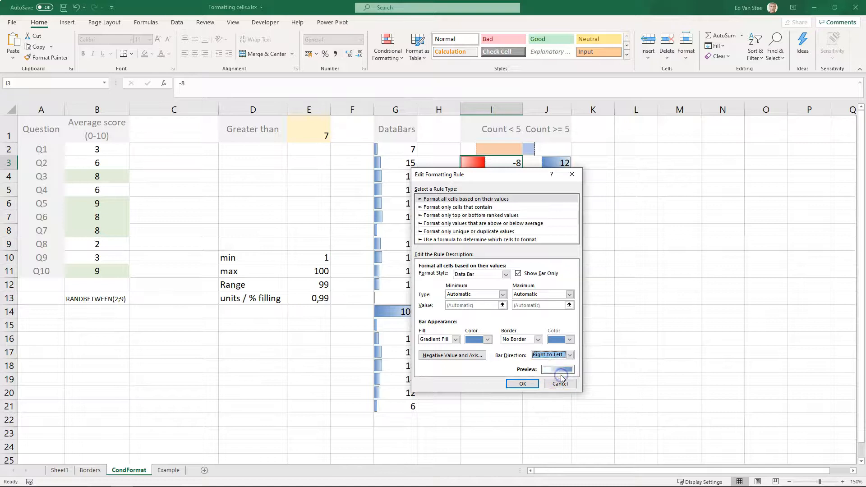
- Switch the bar to solid fill and set the negative bar fill color to light orange
left_click(455, 339)
left_click(449, 347)
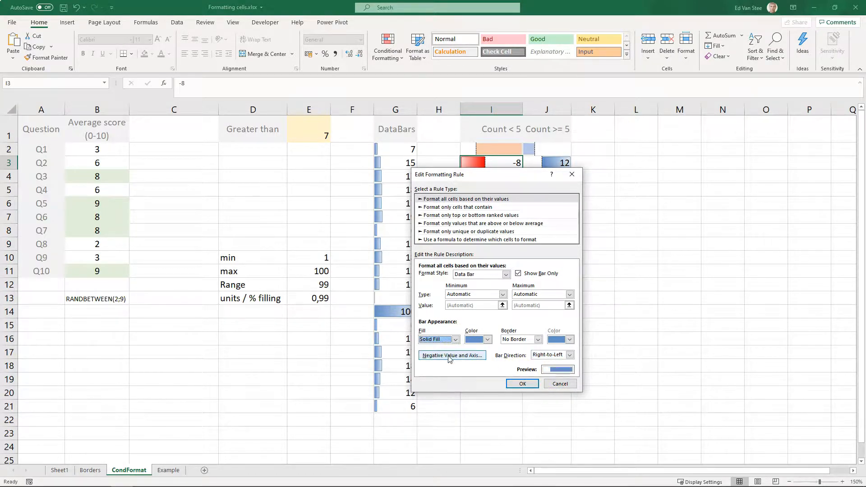
left_click(448, 355)
left_click(456, 235)
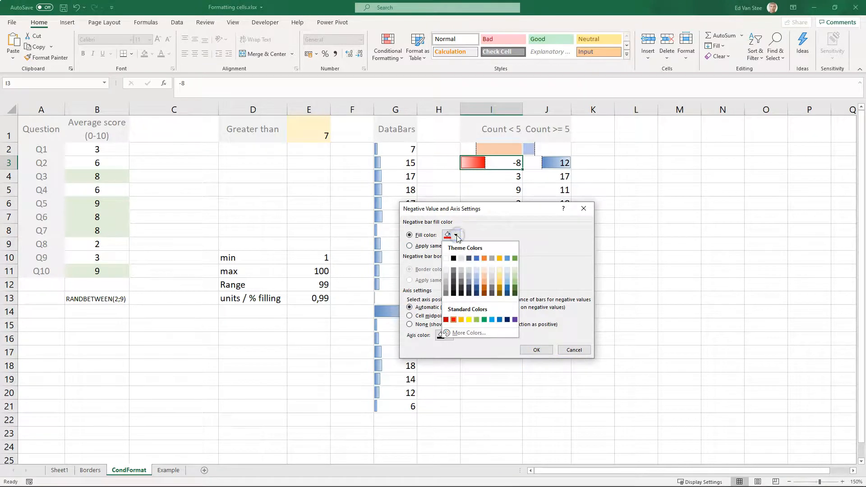
left_click(484, 274)
left_click(536, 350)
- Set the bar color to light blue and confirm the edited rule
left_click(488, 339)
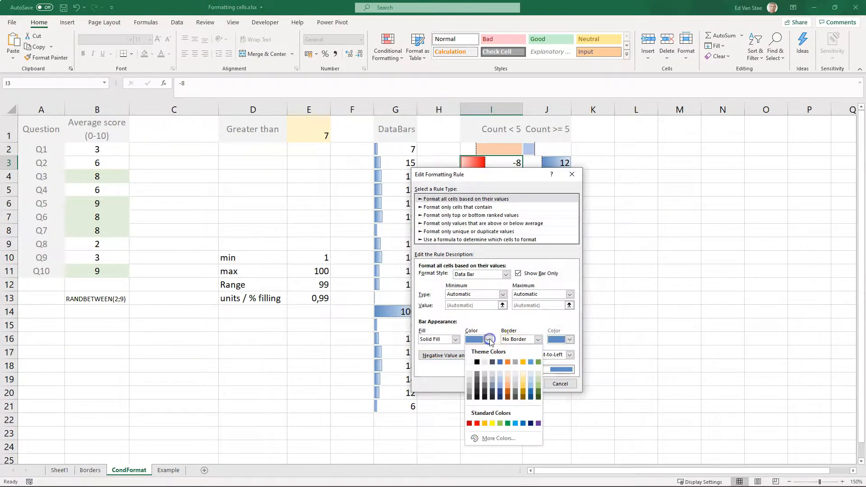
left_click(500, 376)
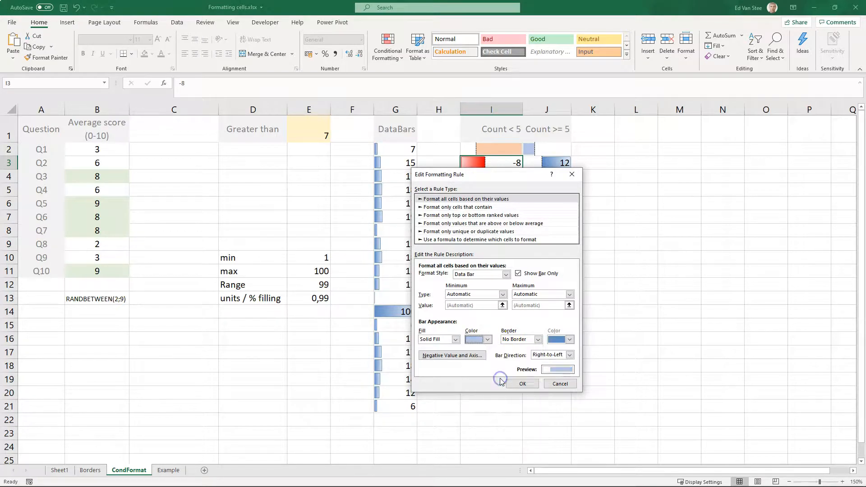
left_click(514, 383)
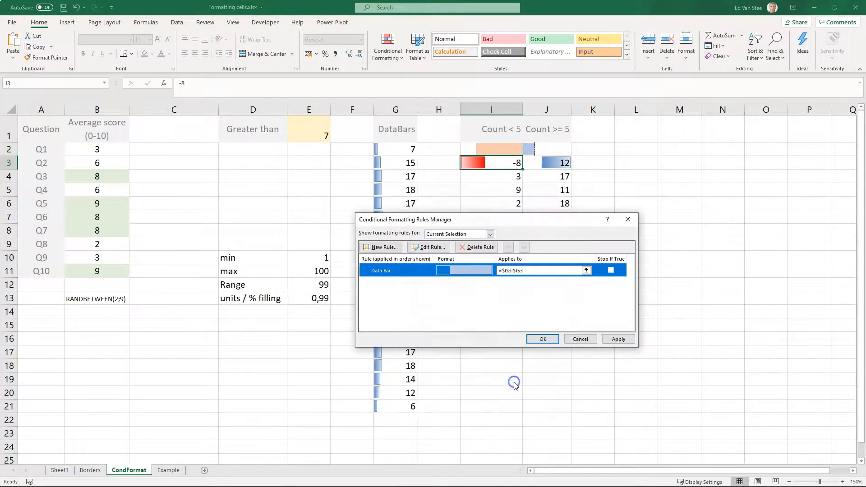
left_click(542, 339)
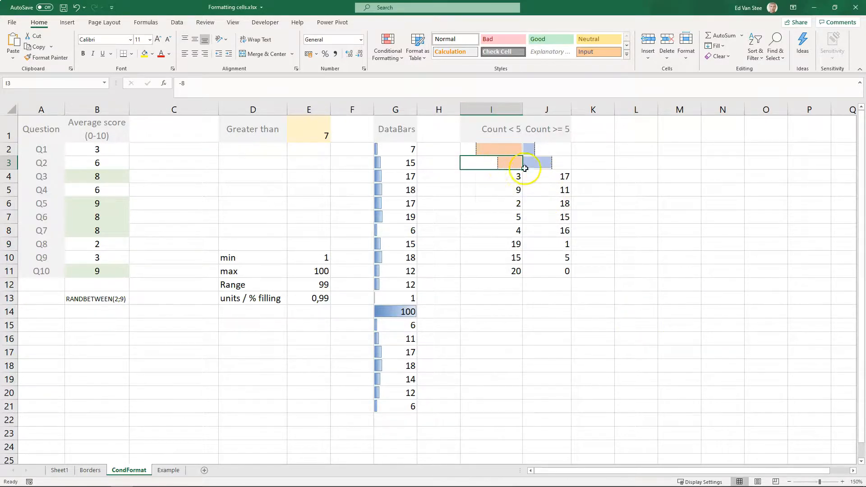
- Copy the I3:J3 formatting onto I4:J4 with Format Painter
left_click(625, 199)
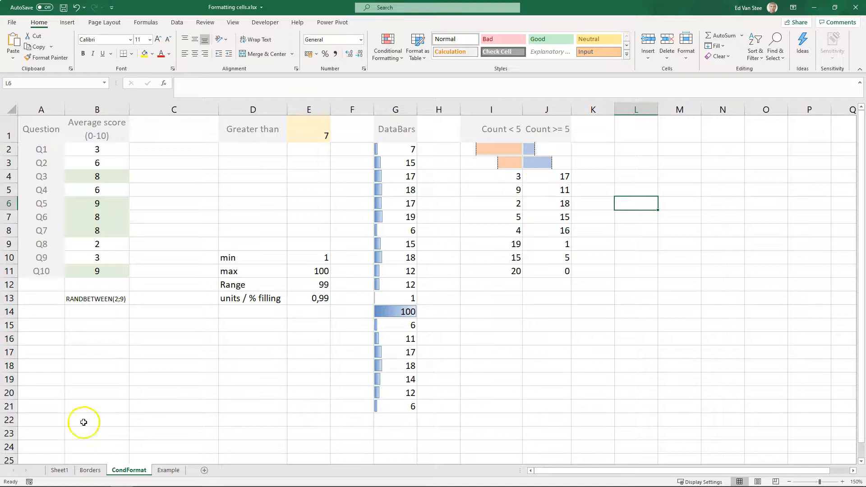
left_click(493, 182)
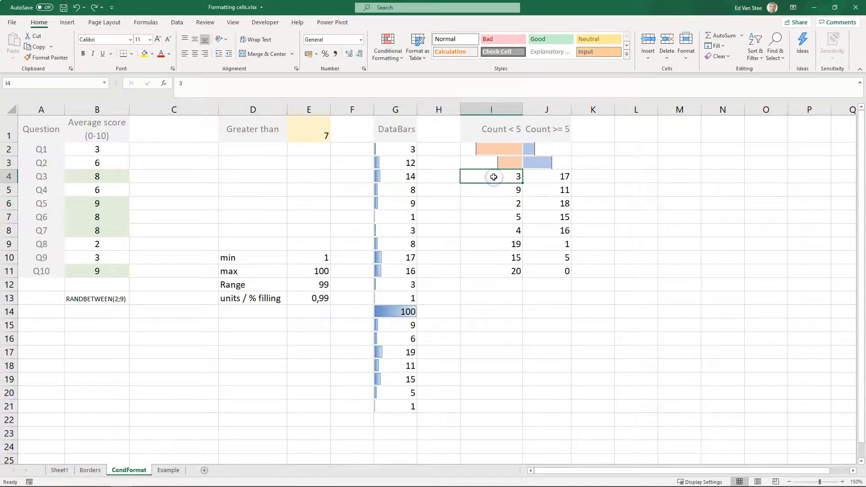
left_click_drag(478, 176, 544, 193)
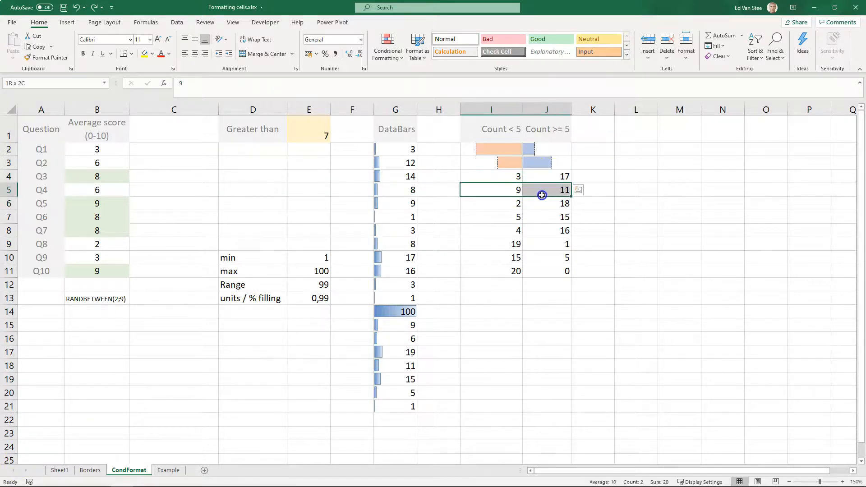
left_click(505, 176)
left_click_drag(507, 162, 527, 163)
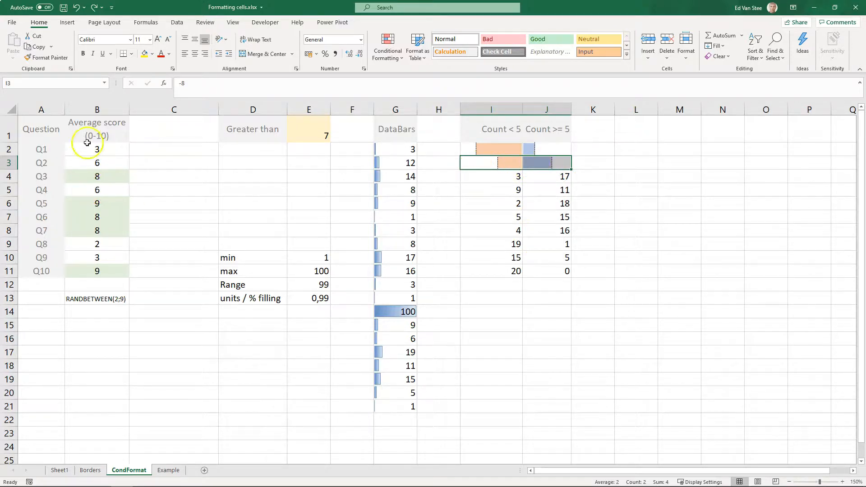
left_click(44, 58)
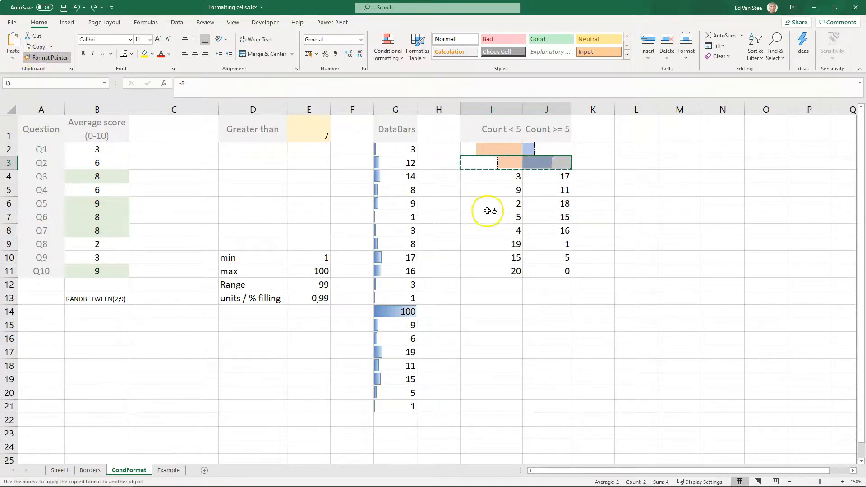
left_click(510, 177)
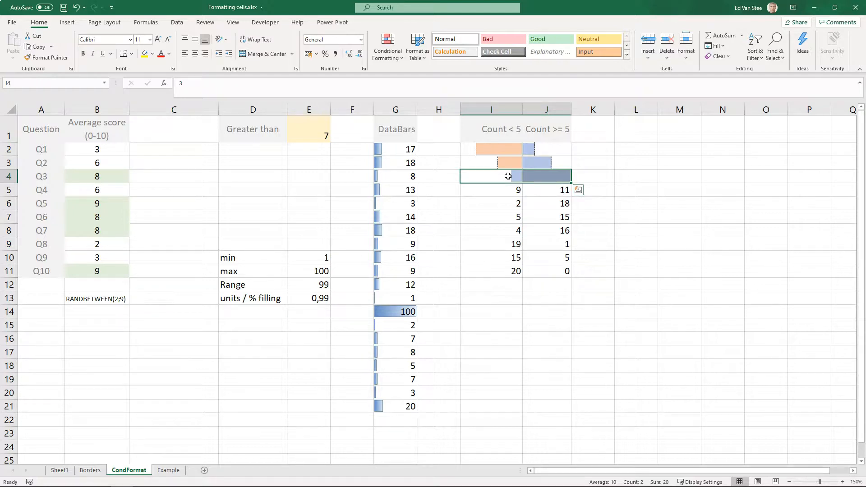
- Inspect the data bar rule for I4:J4 and its negative value and axis settings
left_click(388, 46)
left_click(419, 206)
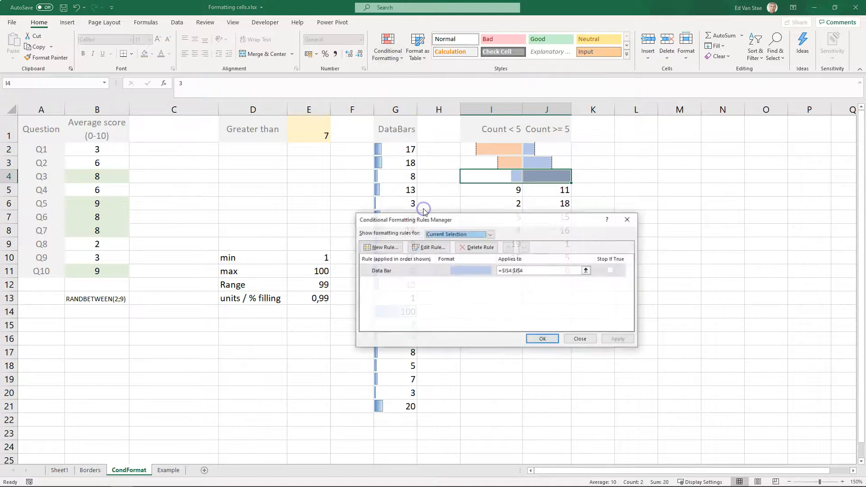
left_click(423, 273)
double_click(423, 270)
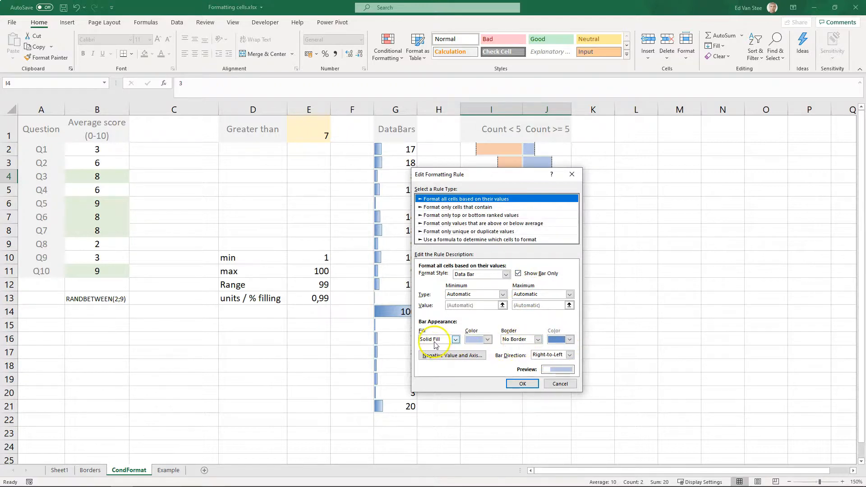
left_click(435, 355)
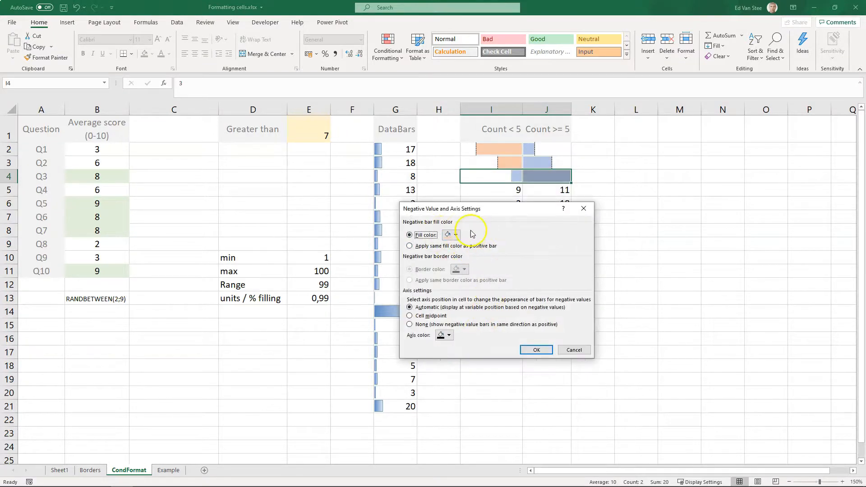
left_click(576, 350)
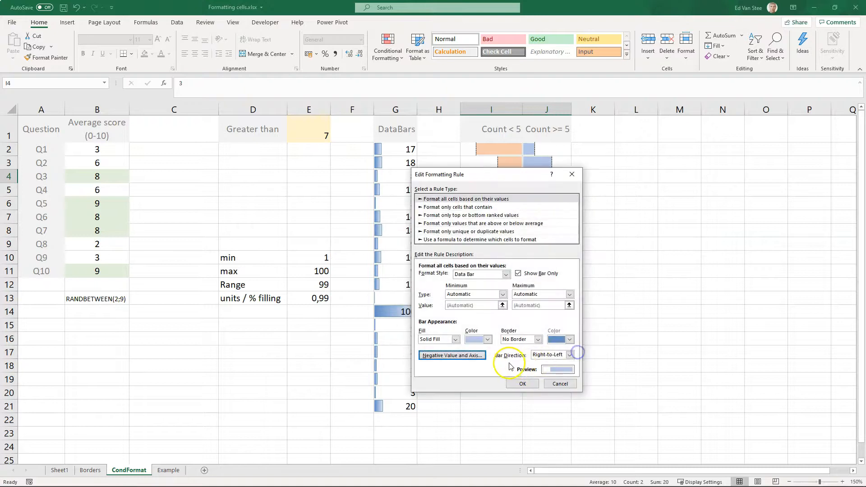
left_click(560, 384)
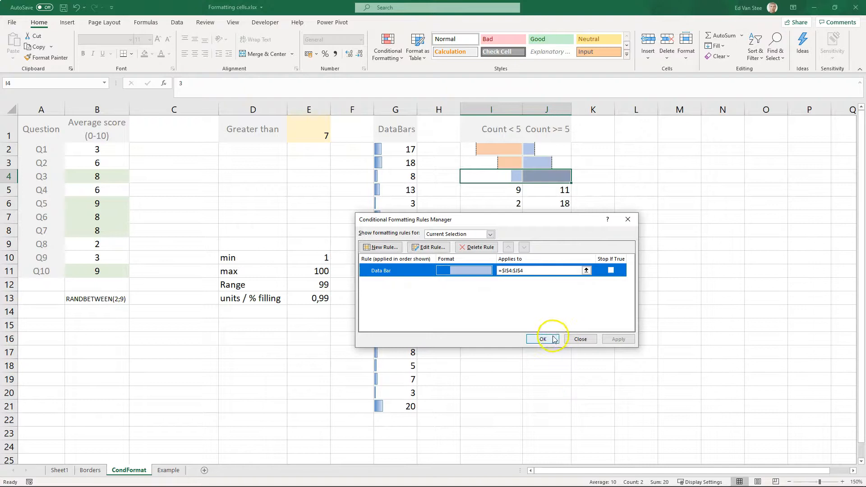
left_click(542, 339)
- Enter negative counts -3, -9, -2, -5, -4, -19, -15 and -20 in I4:I11
left_click(507, 176)
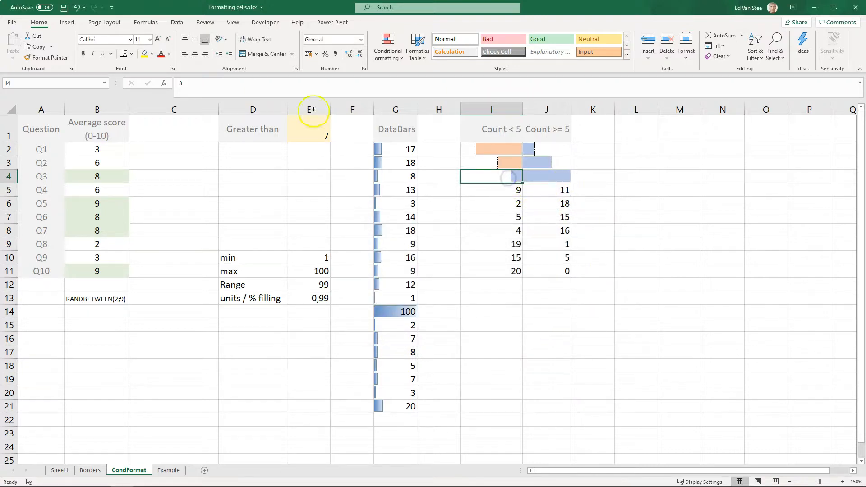
left_click_drag(191, 83, 161, 83)
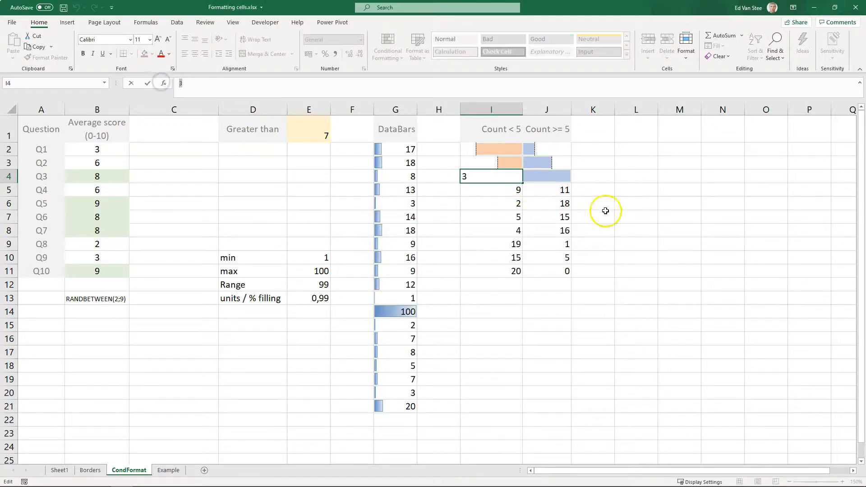
type("-3")
key("Return")
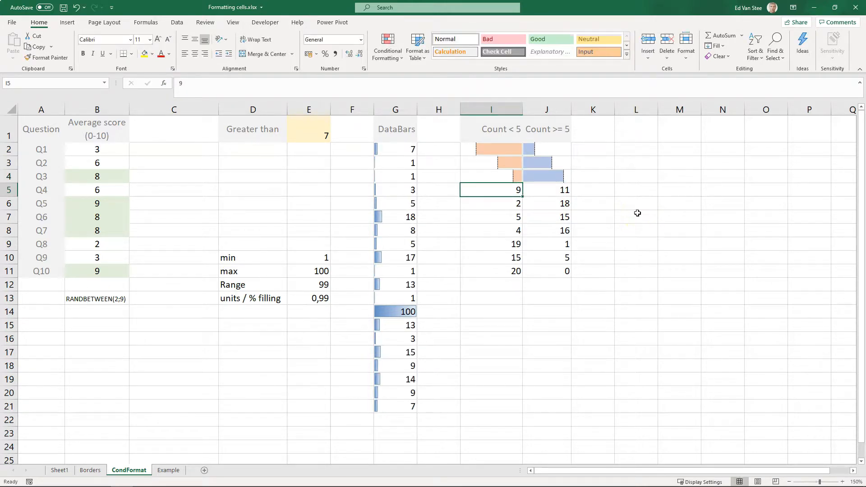
type("-9")
key("Return")
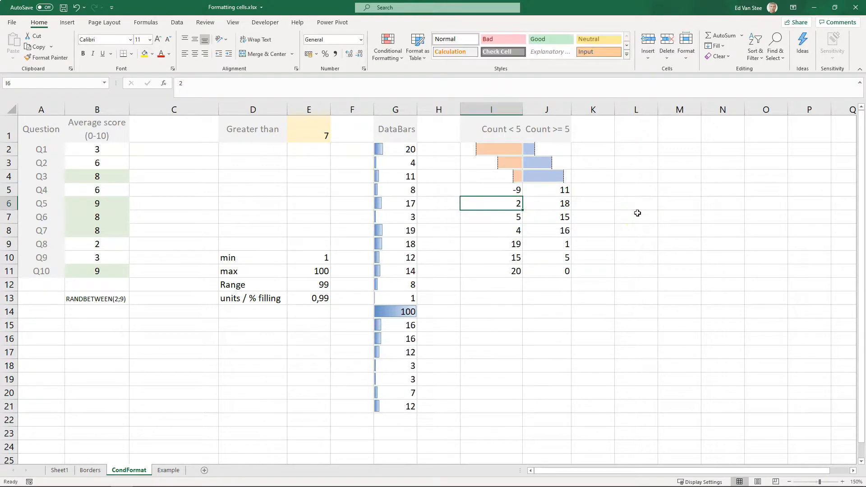
type("-2")
key("Return")
type("-5")
key("Return")
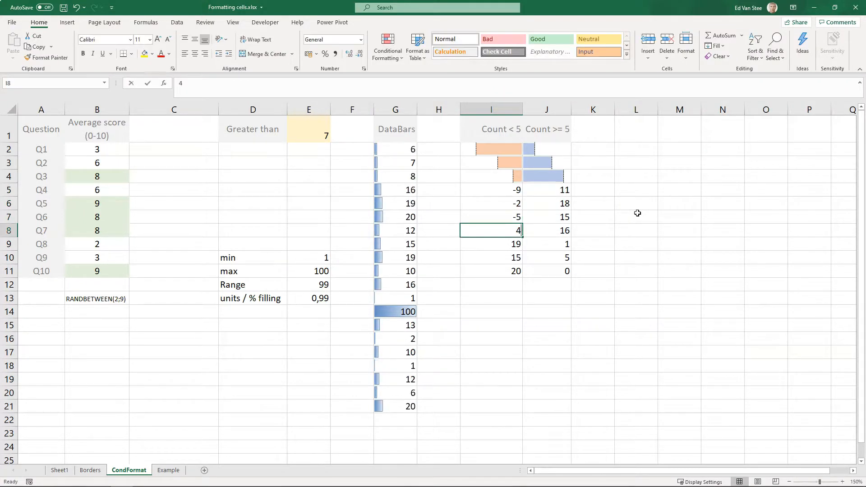
type("-4")
key("Return")
type("-19")
key("Return")
type("-15")
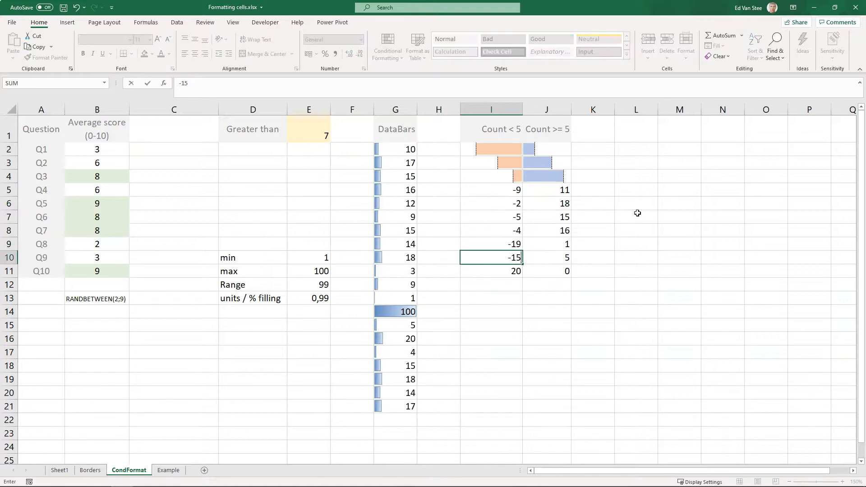
key("Return")
type("-20")
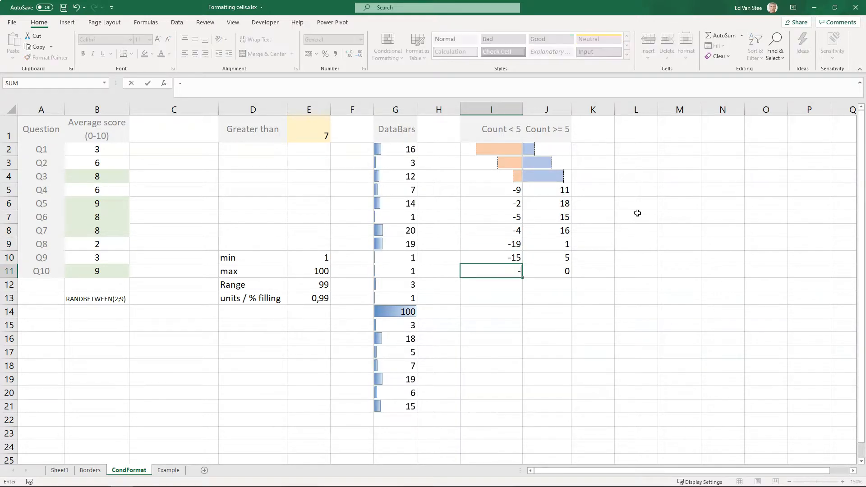
key("Return")
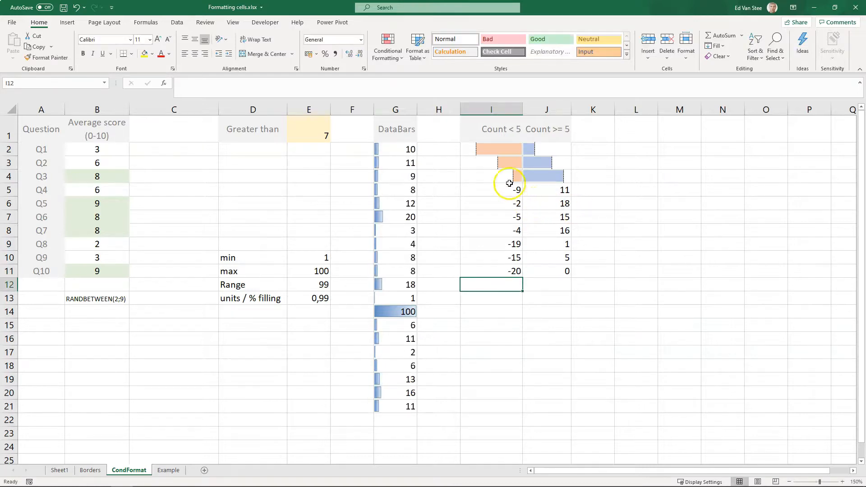
- Copy the I4:J4 formatting onto rows 5 and 6 with Format Painter
left_click_drag(508, 182, 533, 182)
left_click(47, 57)
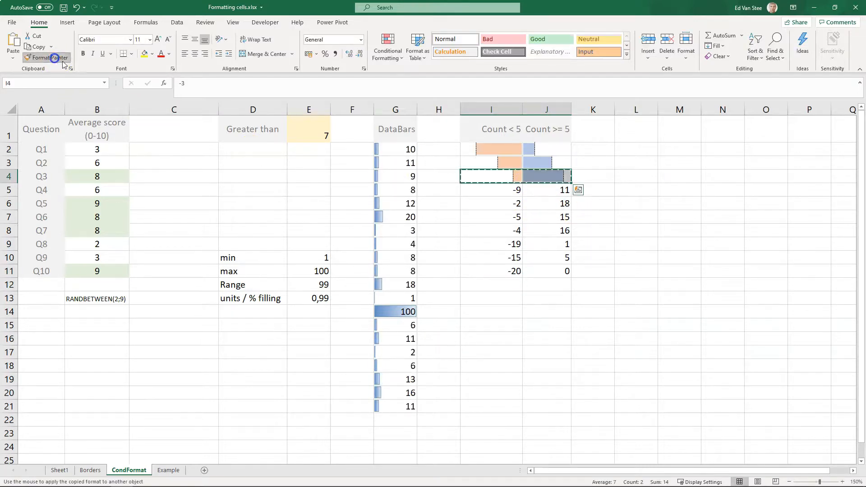
left_click(471, 189)
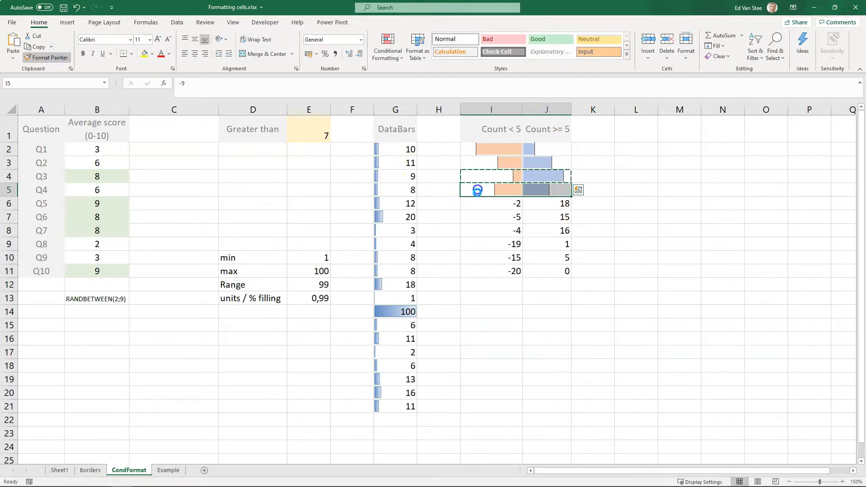
left_click(44, 57)
left_click(514, 205)
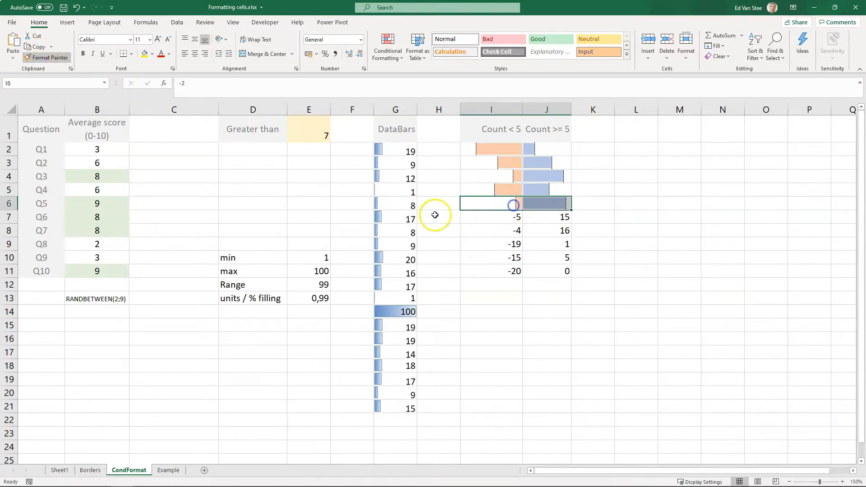
- Copy the row 6 formatting of columns I:J onto rows 7, 8 and 9 with Format Painter
left_click(44, 57)
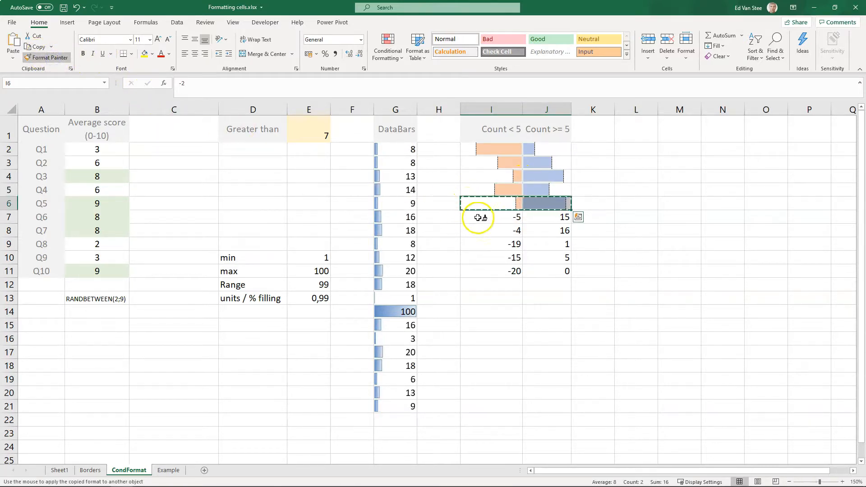
left_click(478, 217)
left_click(44, 58)
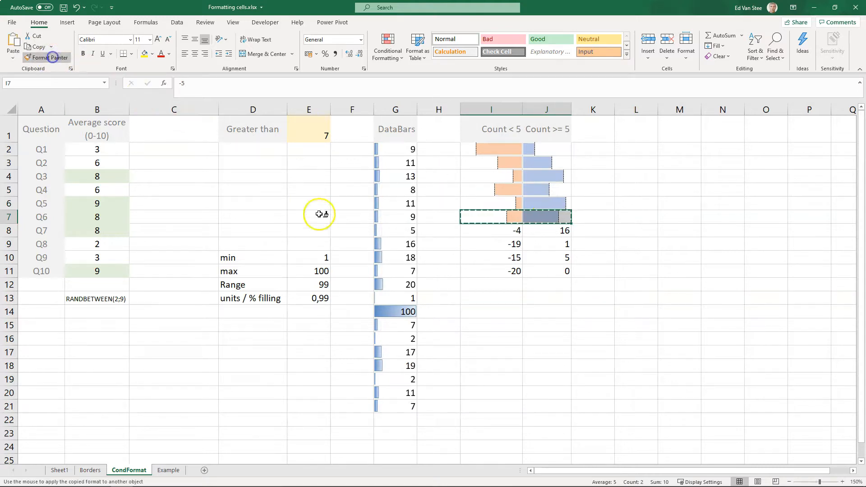
left_click(501, 234)
left_click(48, 57)
left_click(538, 249)
- Copy the formatting of columns I:J onto rows 10 and 11 with Format Painter
left_click(58, 57)
left_click(474, 257)
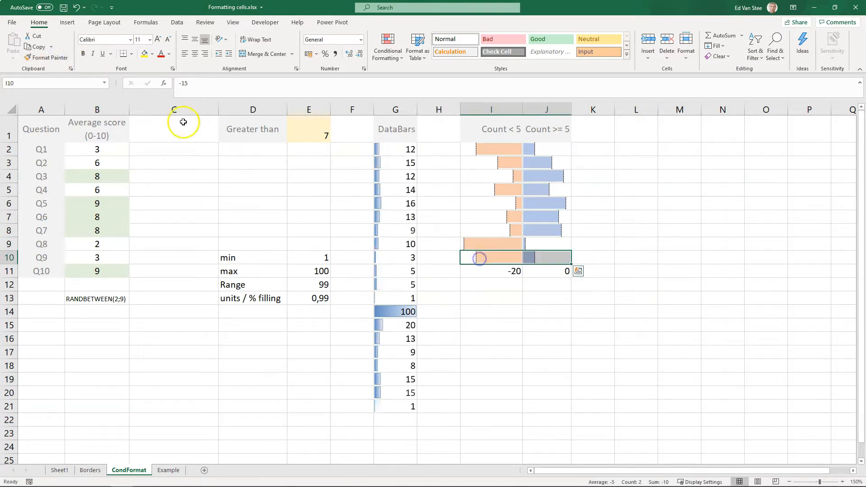
left_click(49, 57)
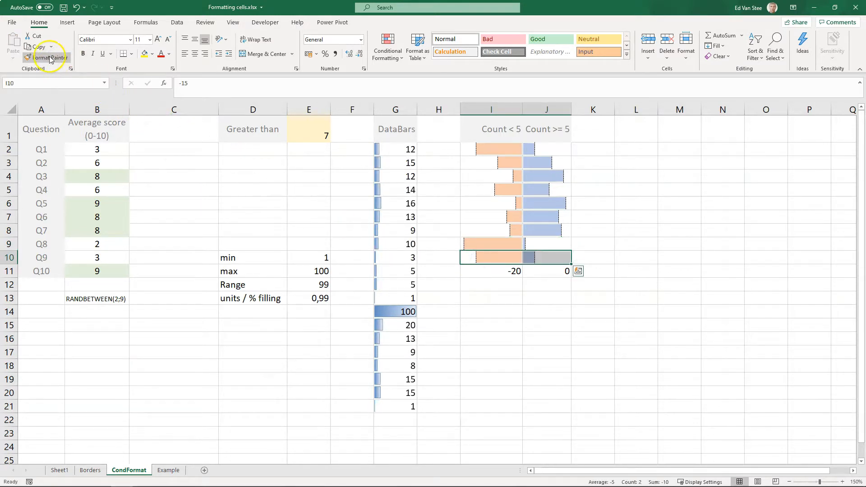
left_click(497, 273)
left_click(525, 367)
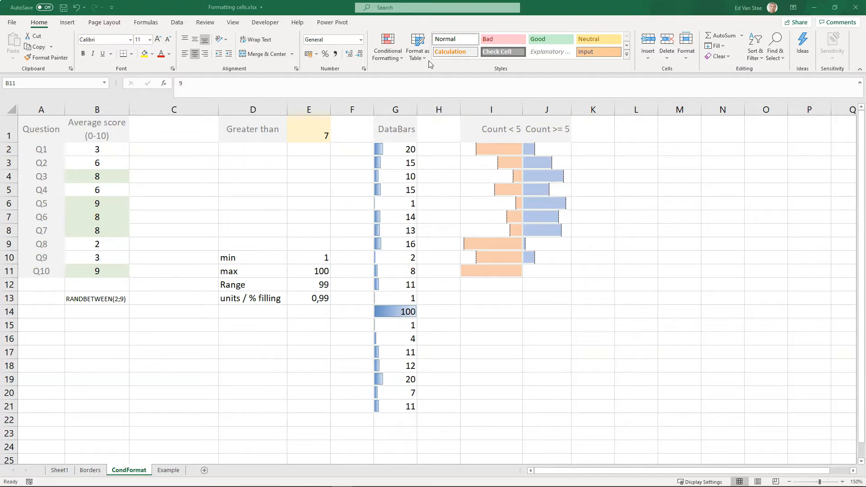
- Select the paired count range I2:J11
left_click(460, 104)
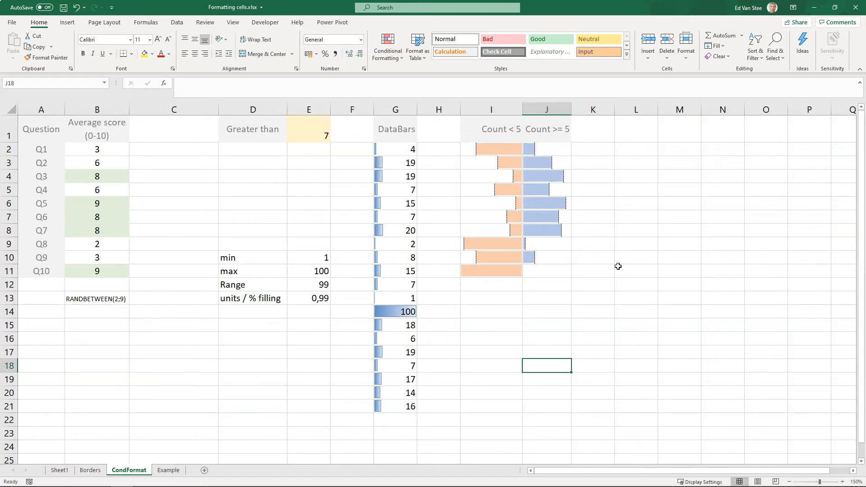
left_click_drag(498, 145, 542, 272)
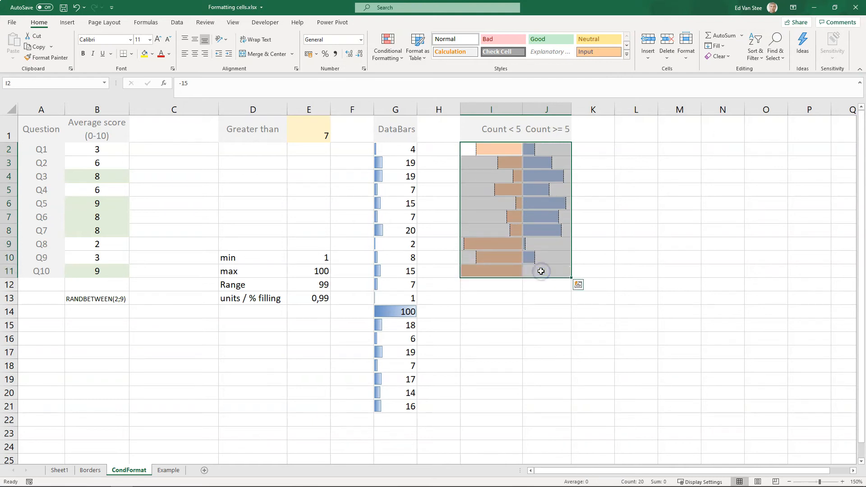